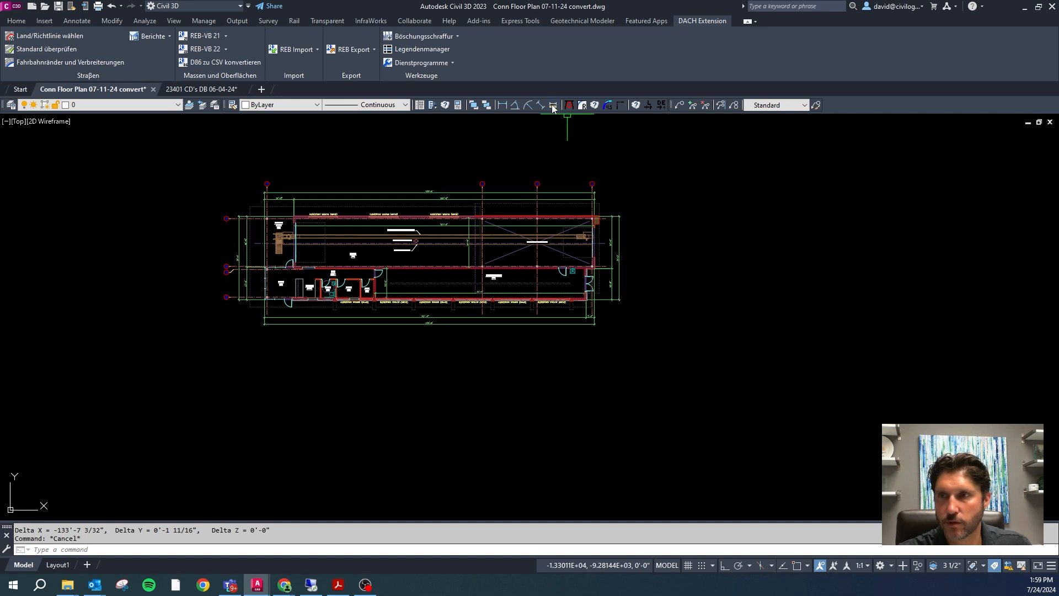
# Measure the overall length of the building along the upper side of the floor plan.
pyautogui.click(593, 218)
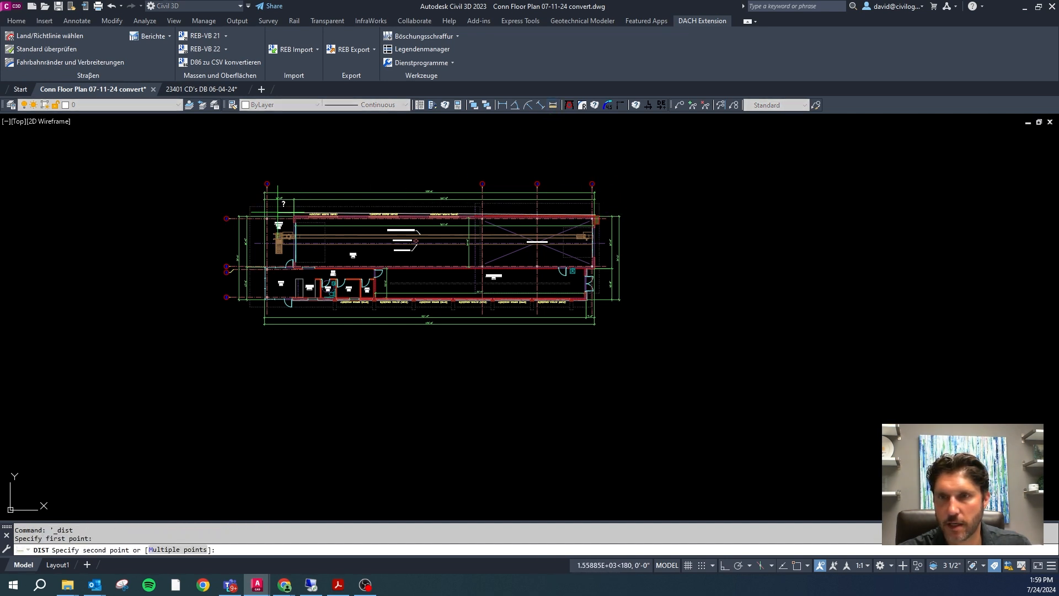
pyautogui.click(281, 210)
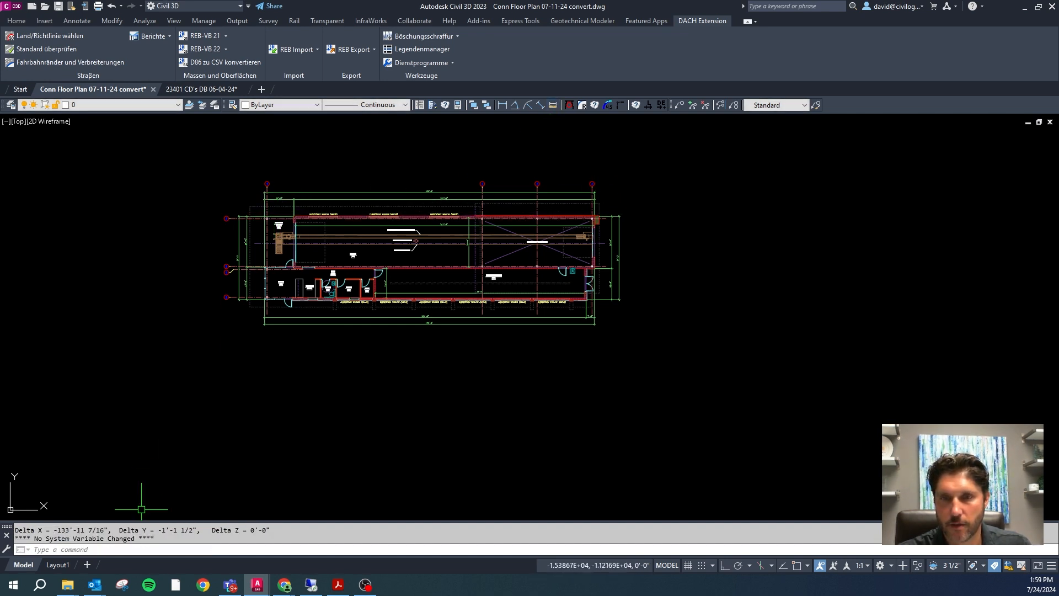
pyautogui.press('Escape')
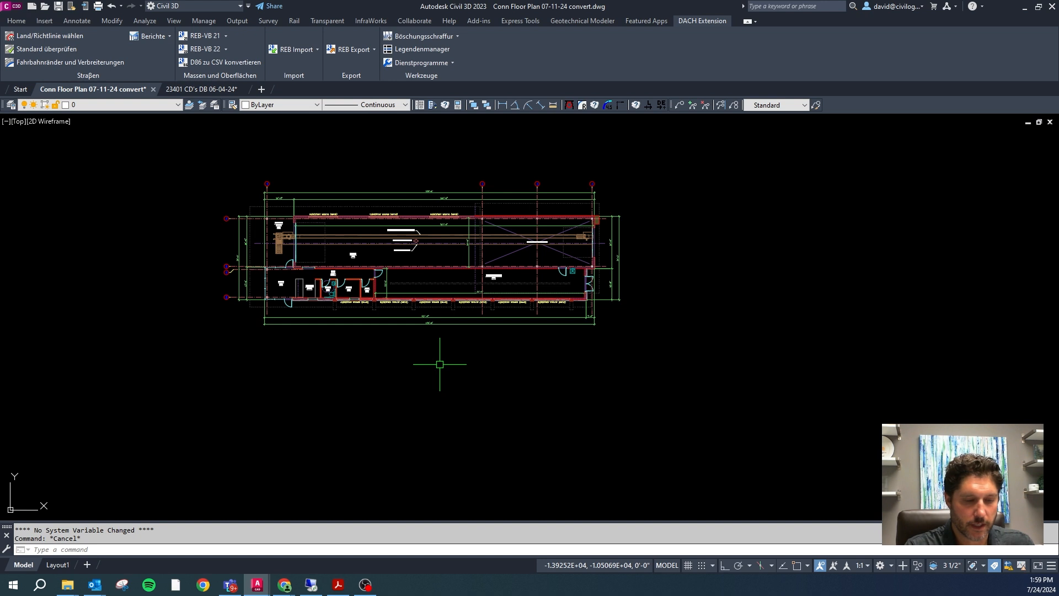
# Set the drawing units to Decimal for length and Surveyor's Units for angles.
pyautogui.press('Return')
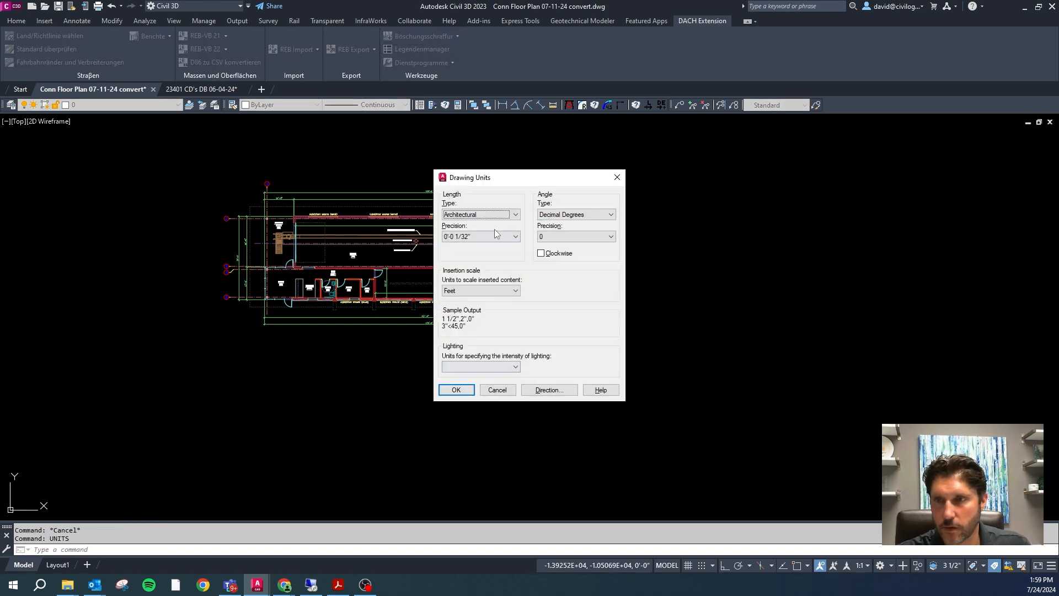
pyautogui.click(488, 216)
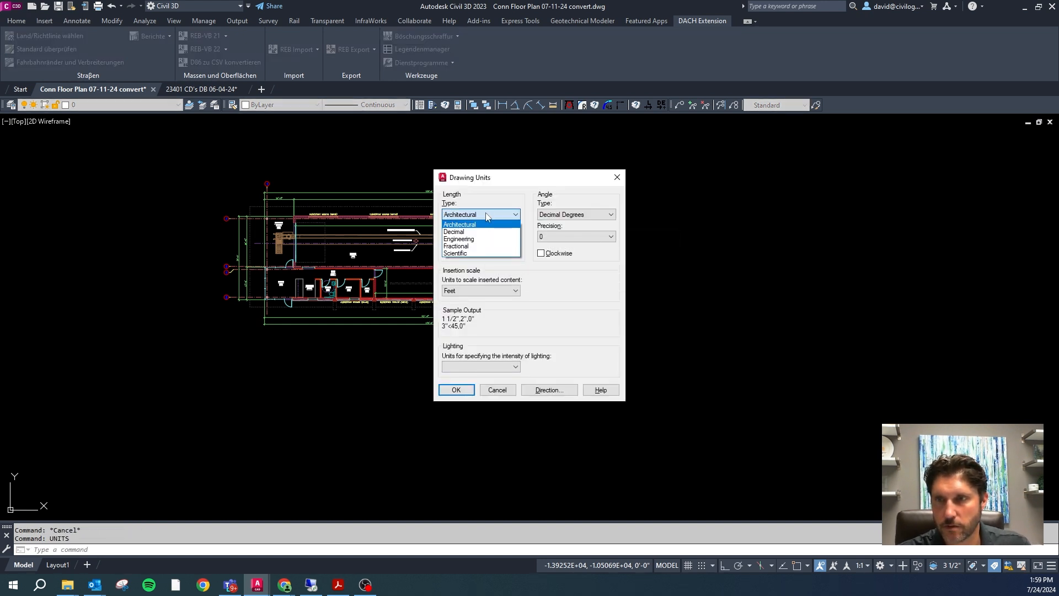
pyautogui.click(463, 232)
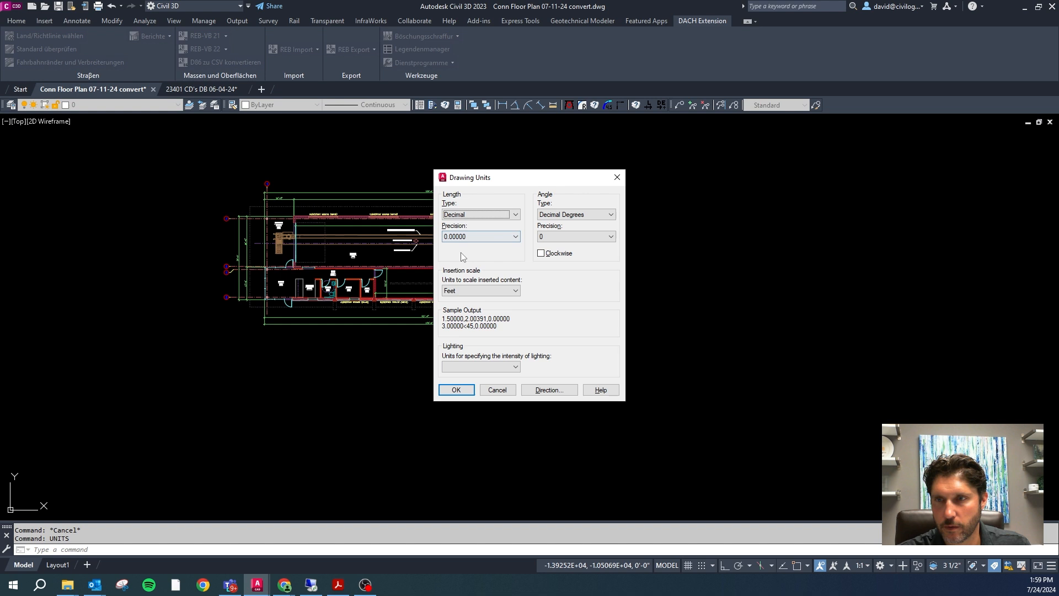
pyautogui.click(578, 215)
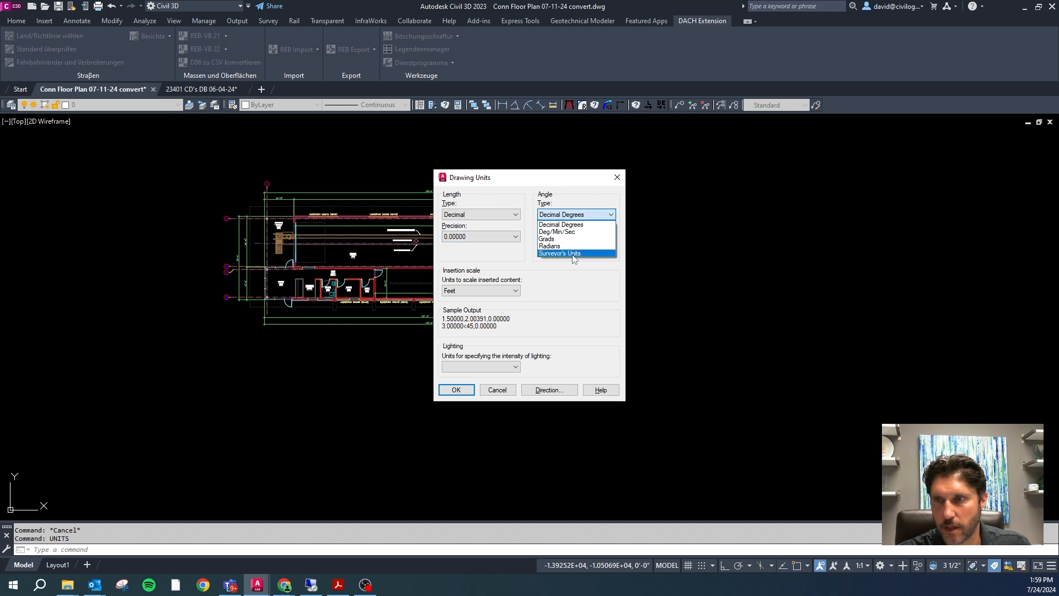
pyautogui.click(568, 252)
pyautogui.click(456, 390)
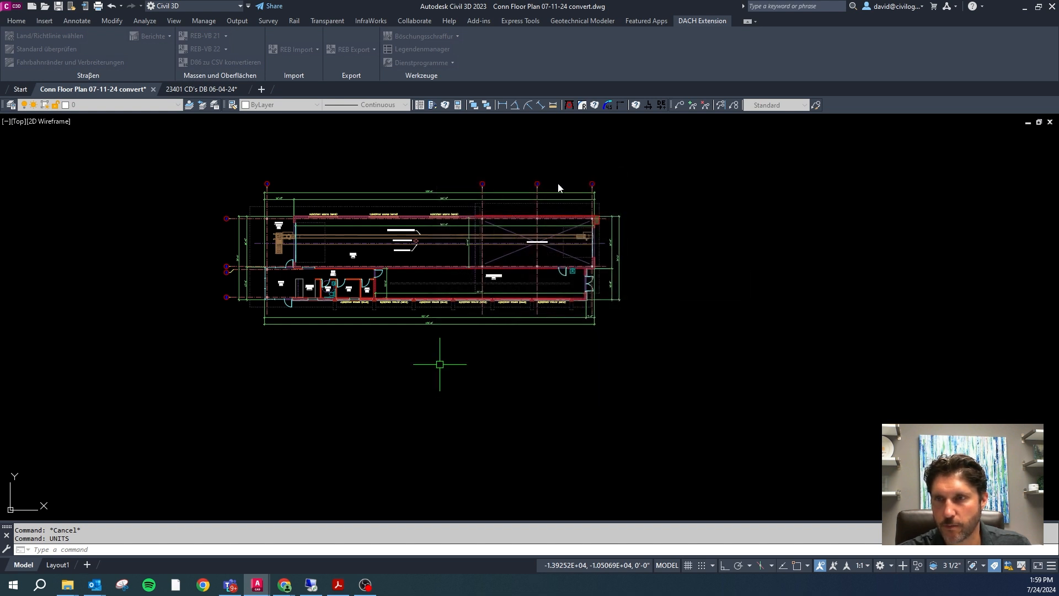
# Measure the building's upper side again from corner to corner in decimal units.
pyautogui.click(540, 105)
pyautogui.click(594, 218)
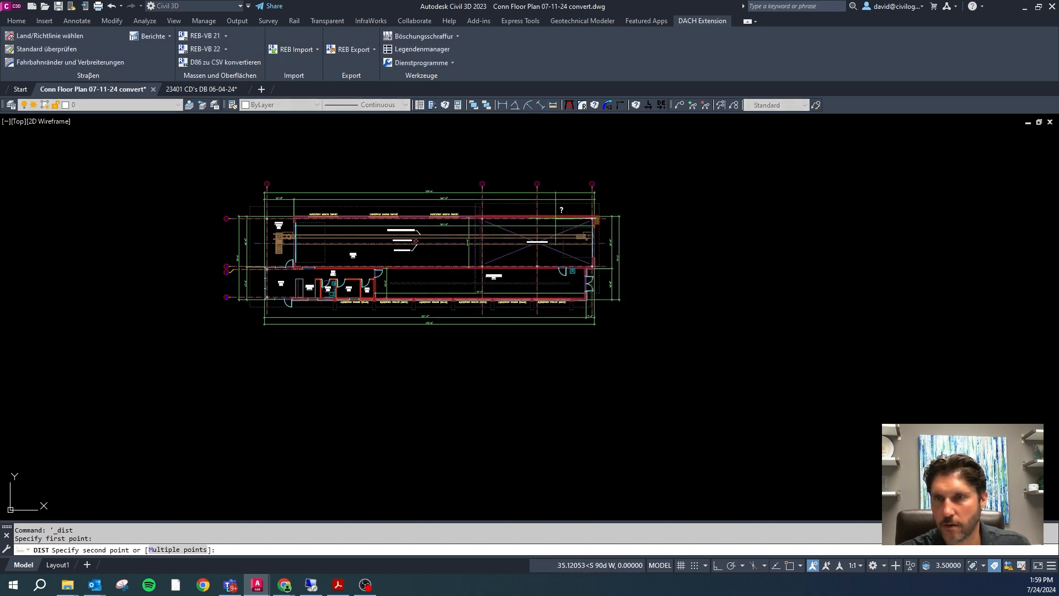
pyautogui.click(265, 218)
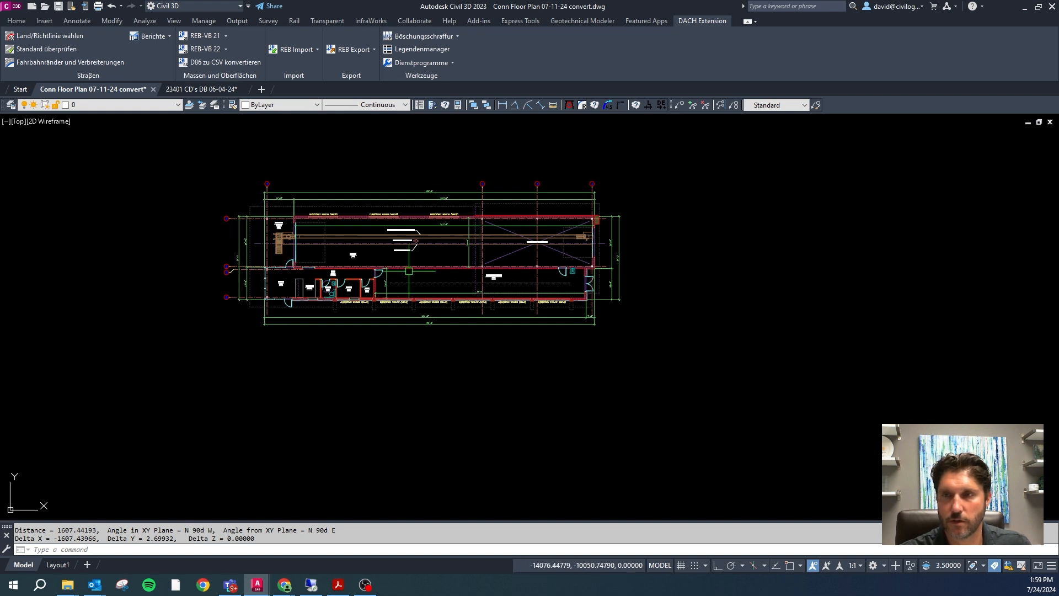
# Copy the entire floor plan with its dimensions to the empty space below the original.
pyautogui.click(645, 358)
pyautogui.click(90, 142)
pyautogui.write('c')
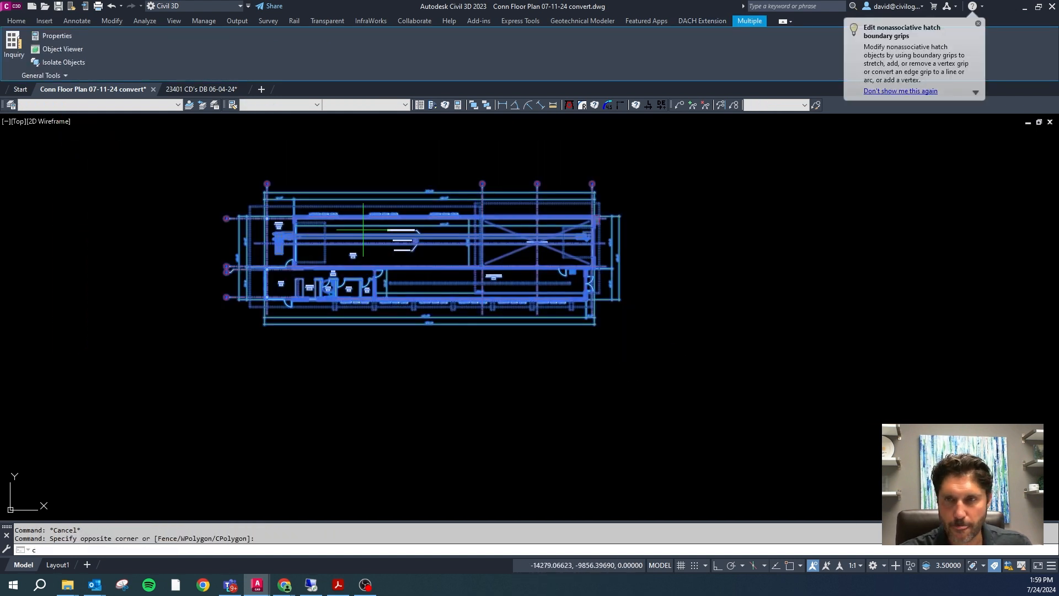
pyautogui.press('Return')
pyautogui.click(364, 229)
pyautogui.click(380, 413)
pyautogui.press('Escape')
pyautogui.scroll(-4, 381, 213)
pyautogui.scroll(2, 423, 286)
pyautogui.press('Escape')
# Scale the copied floor plan by a factor of 1/12 to convert it from inches to feet.
pyautogui.click(566, 376)
pyautogui.click(224, 253)
pyautogui.press('Return')
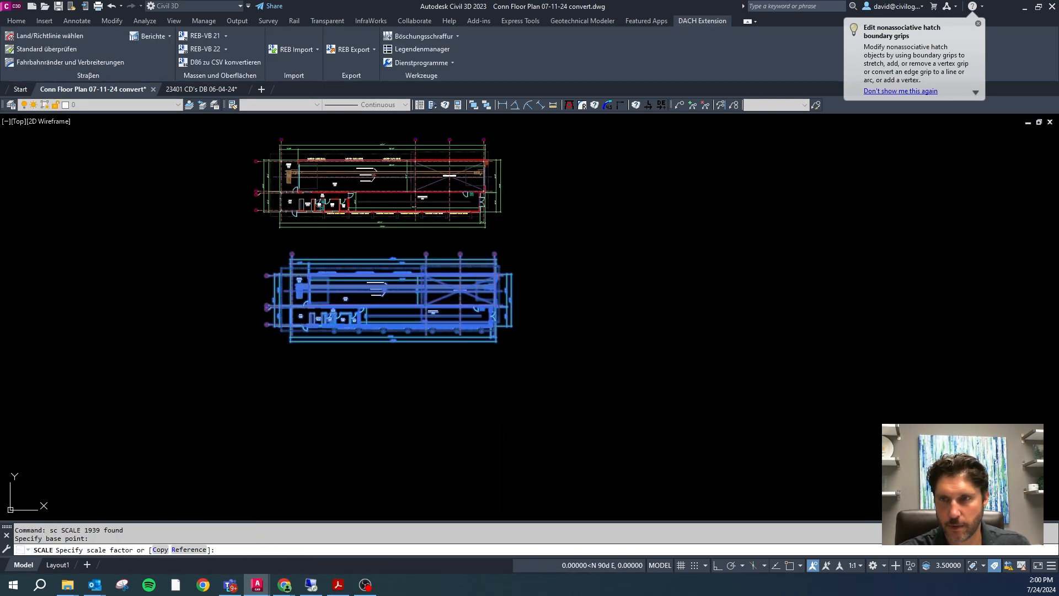
pyautogui.click(353, 324)
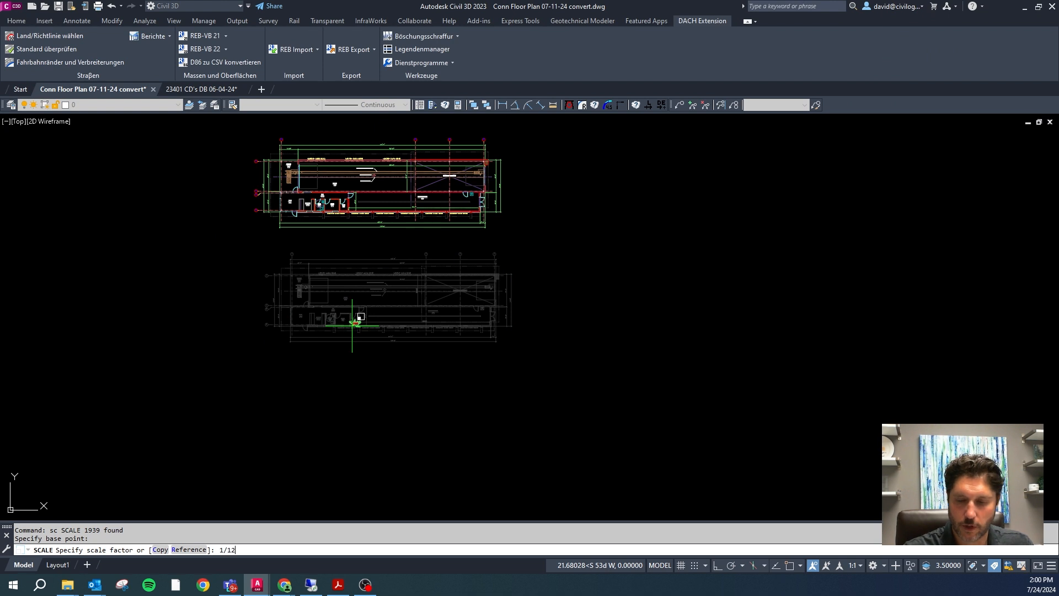
pyautogui.press('Return')
pyautogui.press('Escape')
# Move the scaled-down floor plan up, closer to the underside of the original plan.
pyautogui.click(396, 336)
pyautogui.click(325, 301)
pyautogui.write('m')
pyautogui.press('Return')
pyautogui.click(371, 325)
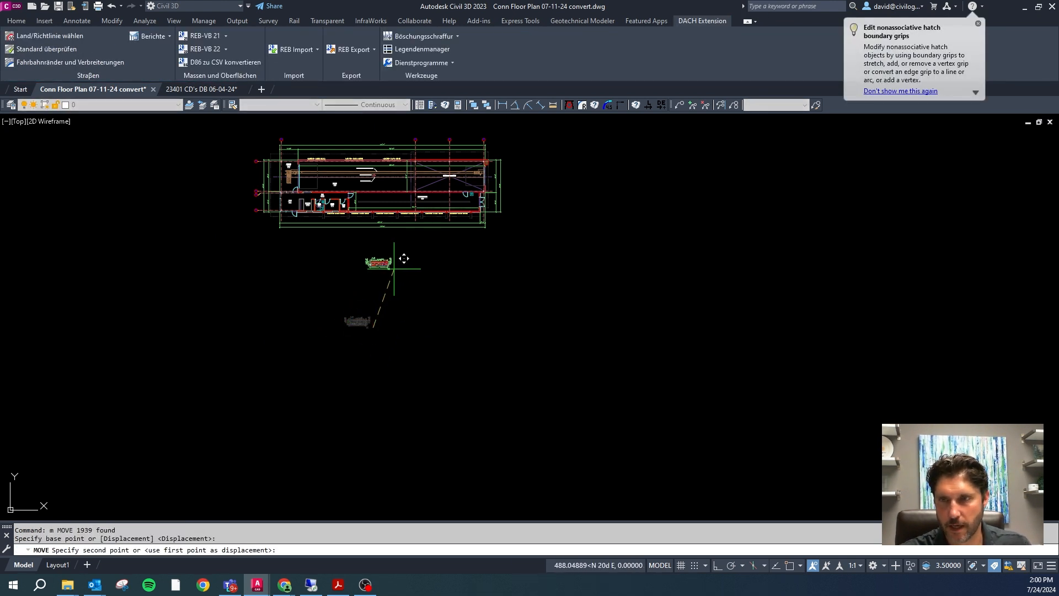
pyautogui.scroll(8, 368, 279)
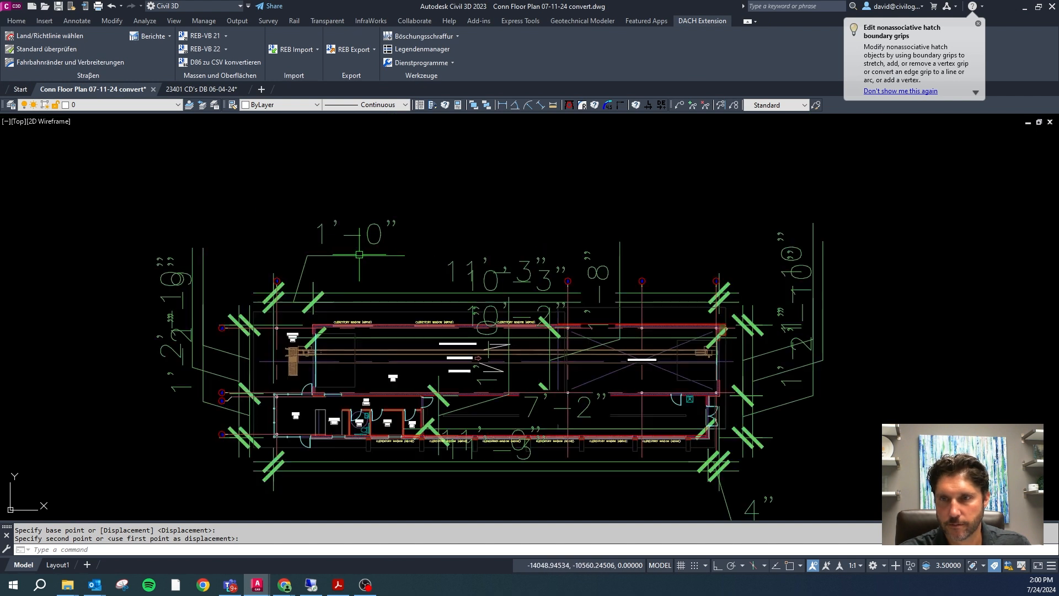
# Isolate the dimension and column layers DIM, COLUMN LINE and COLS with the ZX command, freezing all other layers.
pyautogui.press('Escape')
pyautogui.press('Escape')
pyautogui.write('zx')
pyautogui.press('Return')
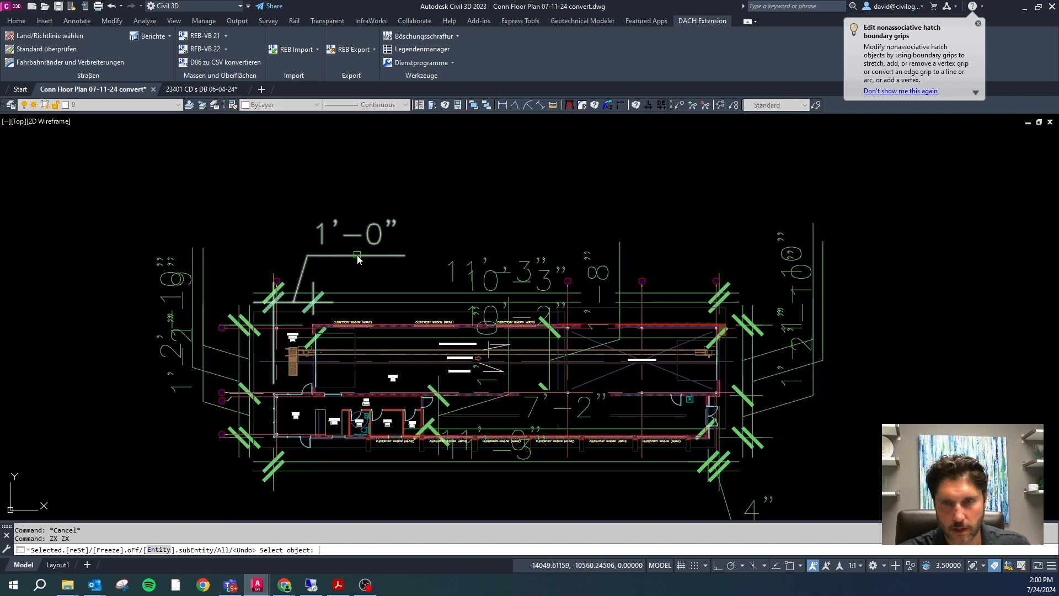
pyautogui.click(357, 257)
pyautogui.write('DIM')
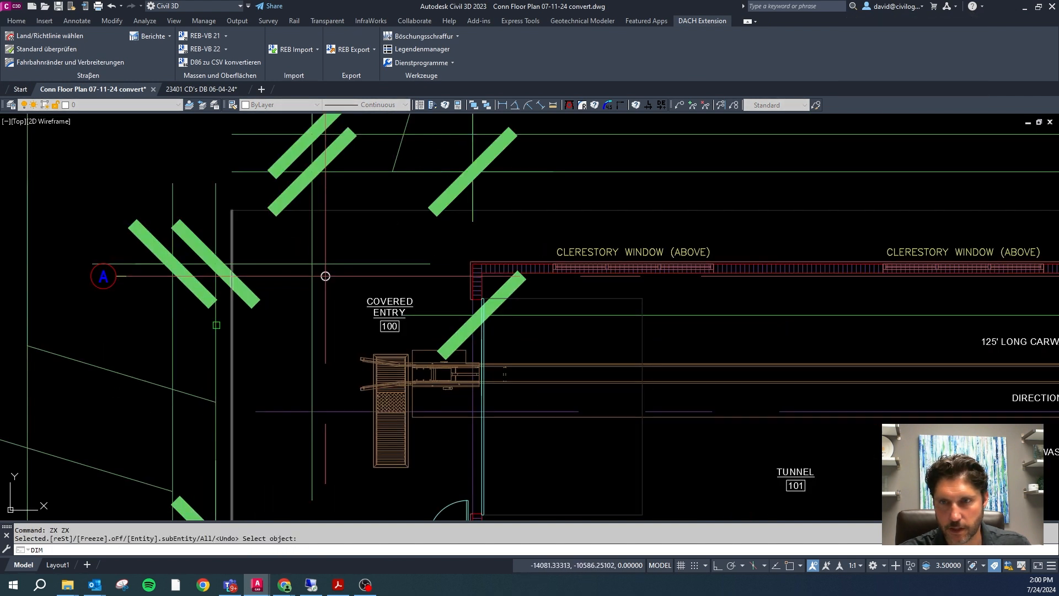
pyautogui.write(' COLUMN LINE COLS')
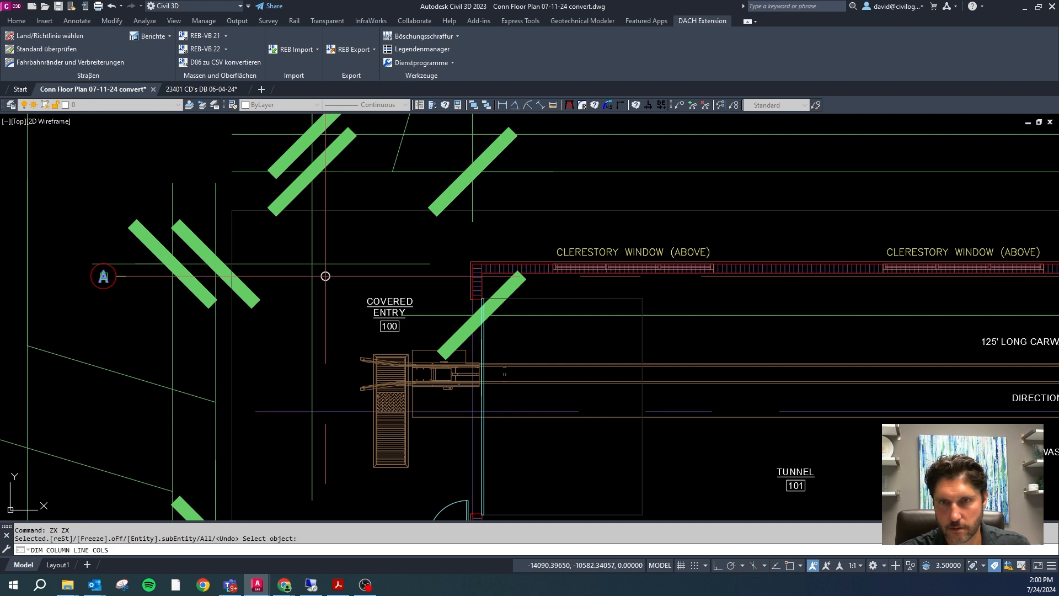
pyautogui.press('Return')
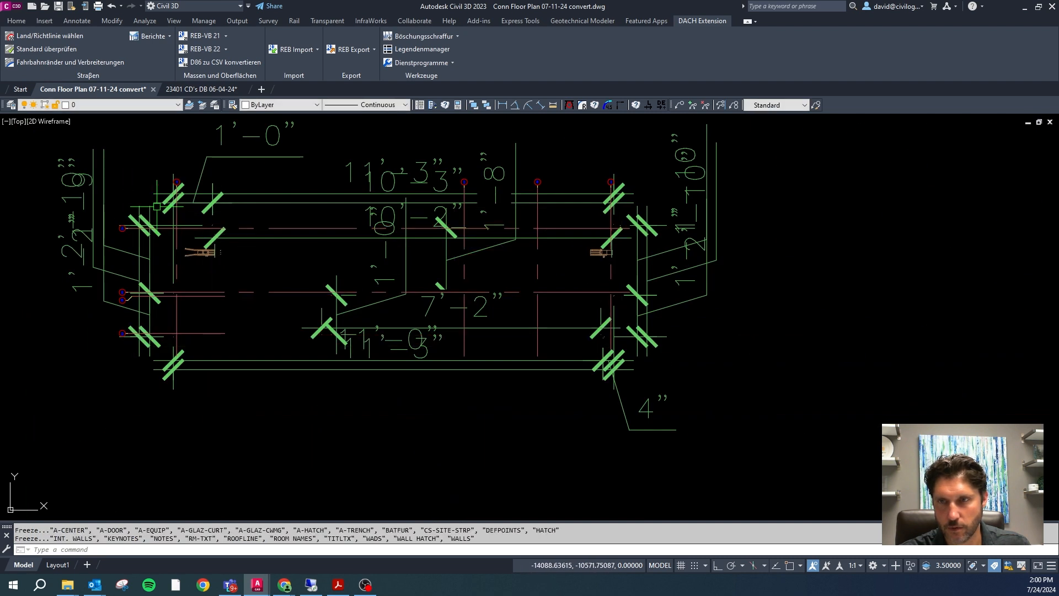
# Erase all the isolated dimensions, column lines and grid bubbles from the scaled plan, keeping the conveyor equipment.
pyautogui.click(732, 427)
pyautogui.click(60, 147)
pyautogui.scroll(5, 194, 243)
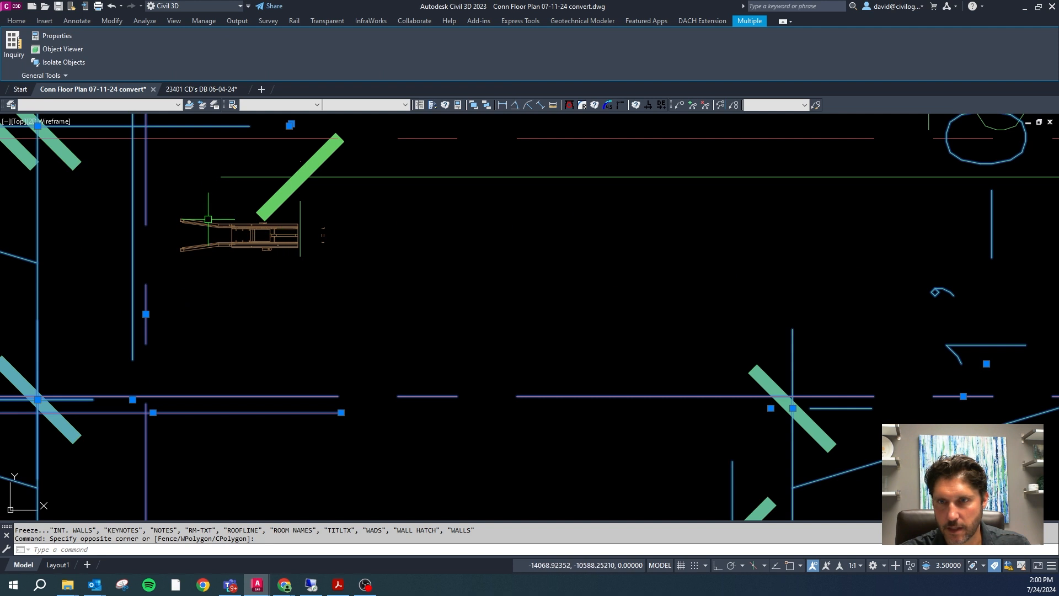
pyautogui.press('Delete')
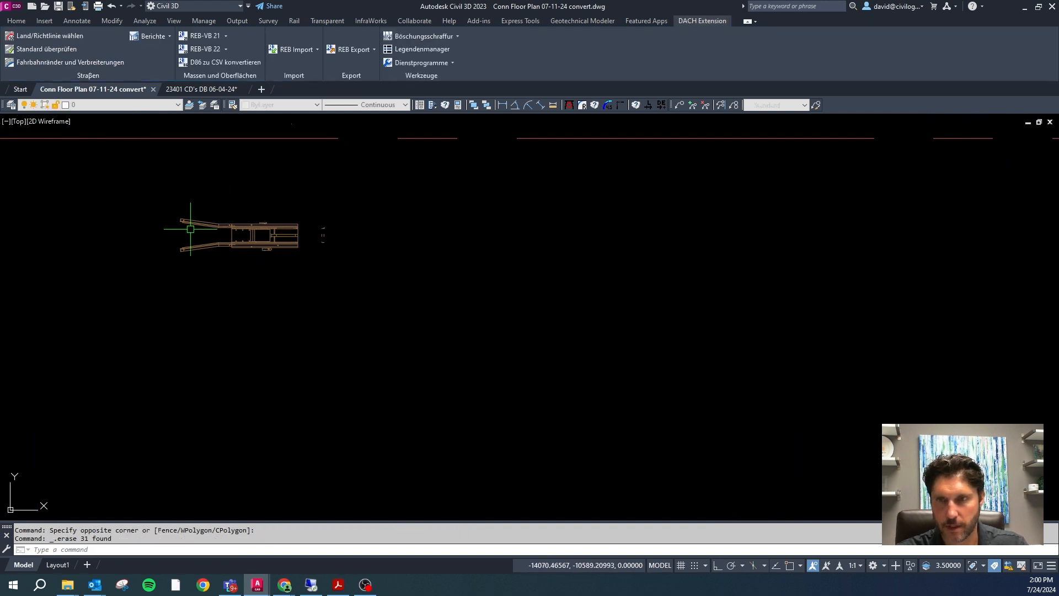
pyautogui.scroll(-3, 208, 213)
pyautogui.scroll(-3, 584, 275)
pyautogui.click(669, 242)
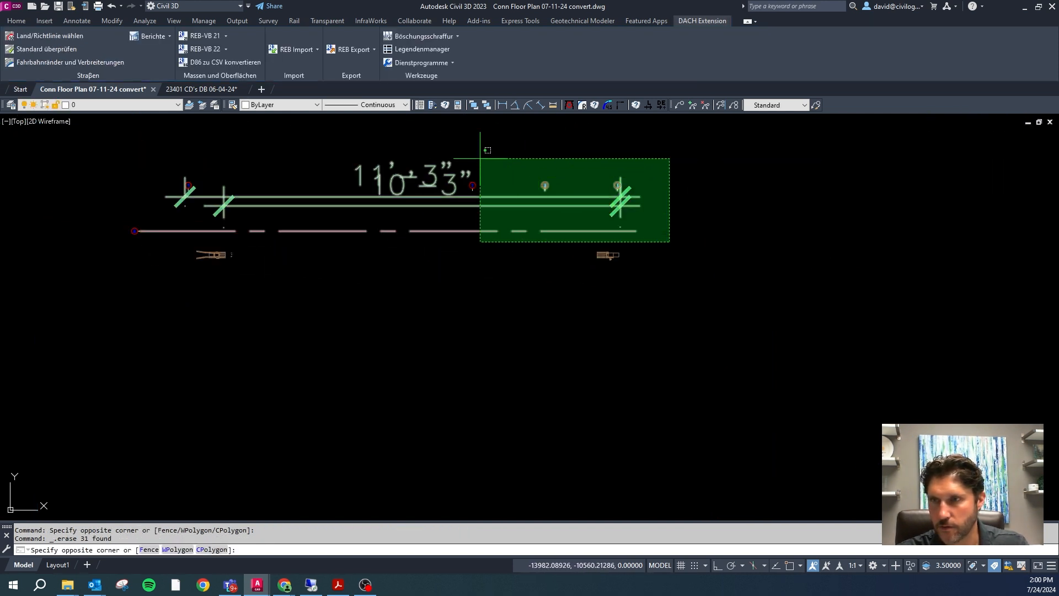
pyautogui.press('Escape')
pyautogui.press('Escape')
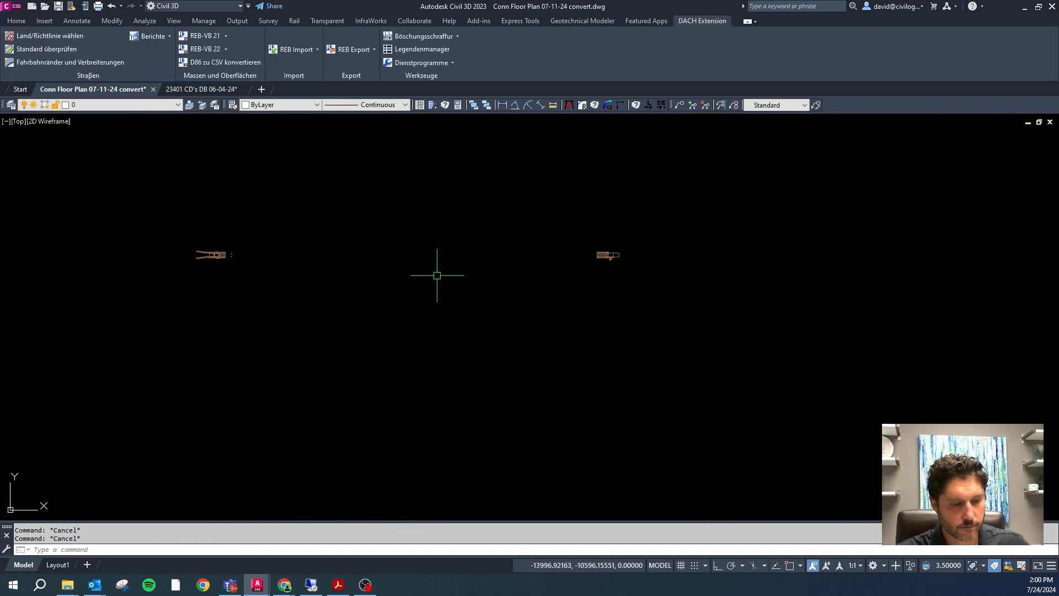
# Thaw the frozen layers with the ZX command to restore the rest of the floor plan.
pyautogui.write('zx')
pyautogui.press('Return')
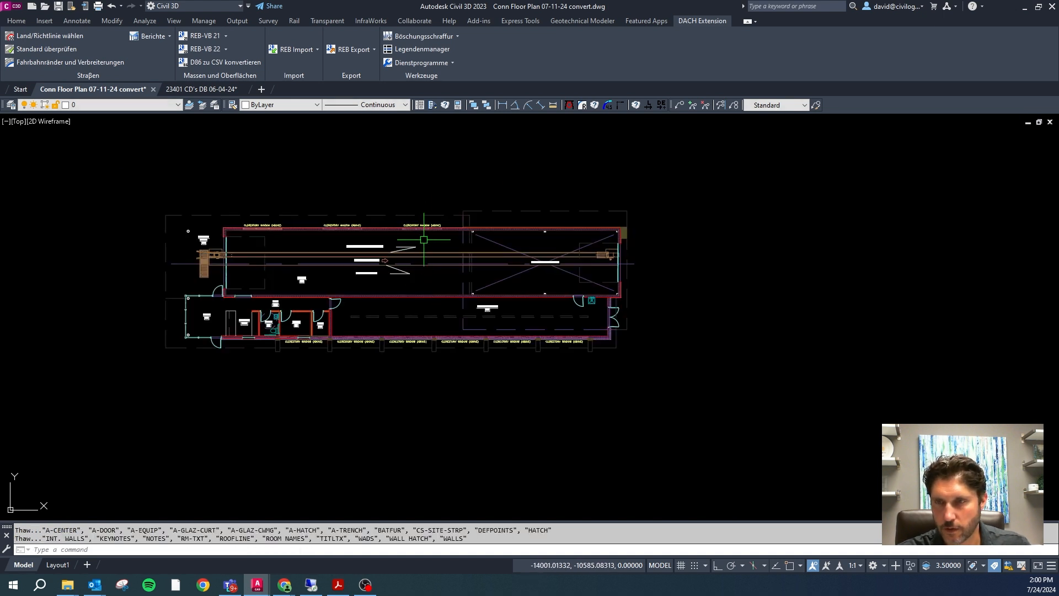
pyautogui.scroll(2, 386, 282)
pyautogui.press('Escape')
pyautogui.press('Escape')
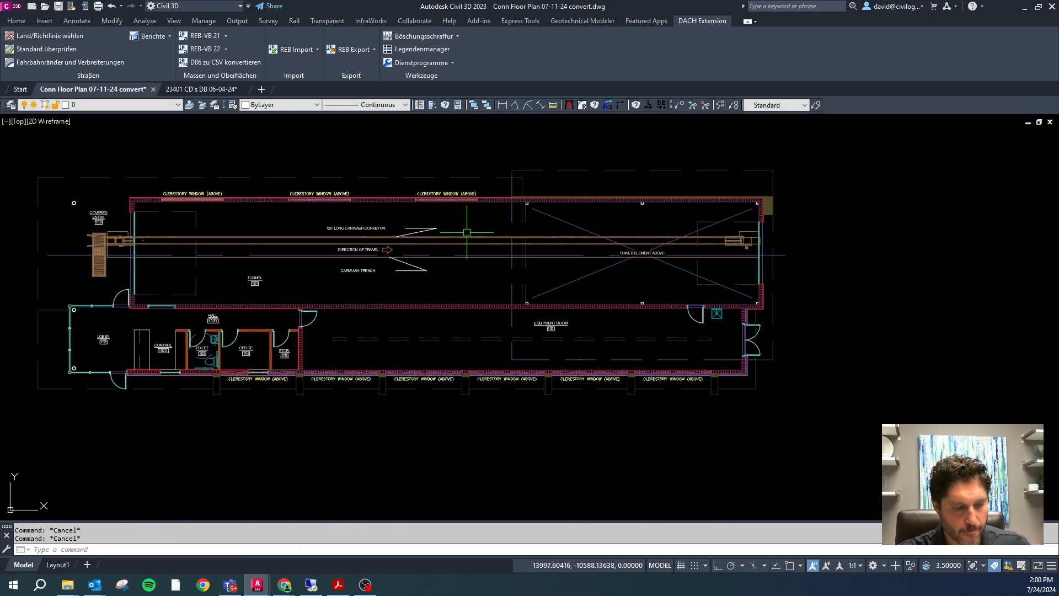
# Isolate the ROOFLINE layer by picking the dashed roof outline with the ZX command.
pyautogui.press('Return')
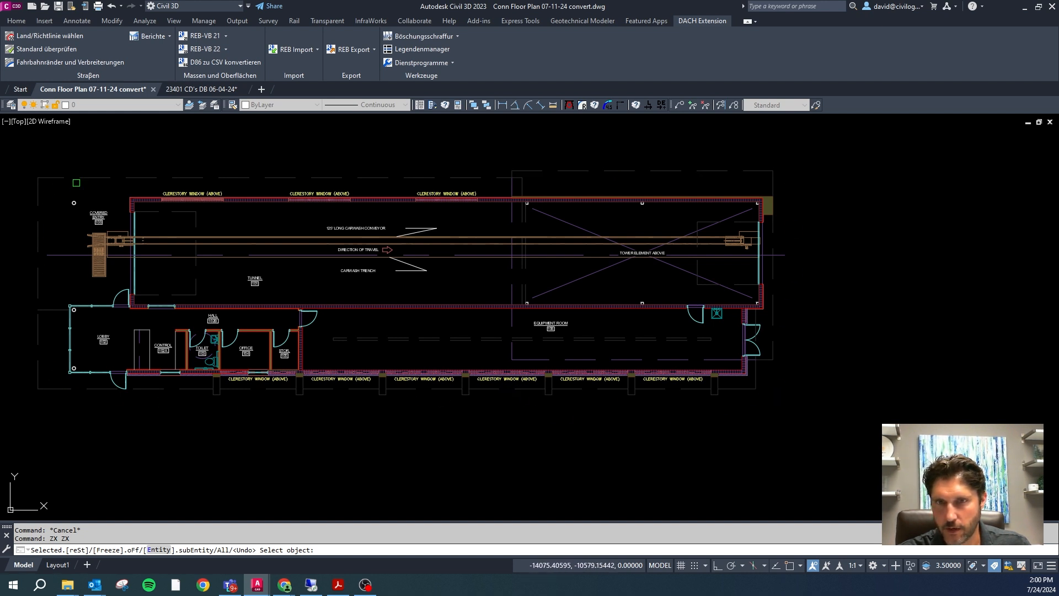
pyautogui.click(453, 177)
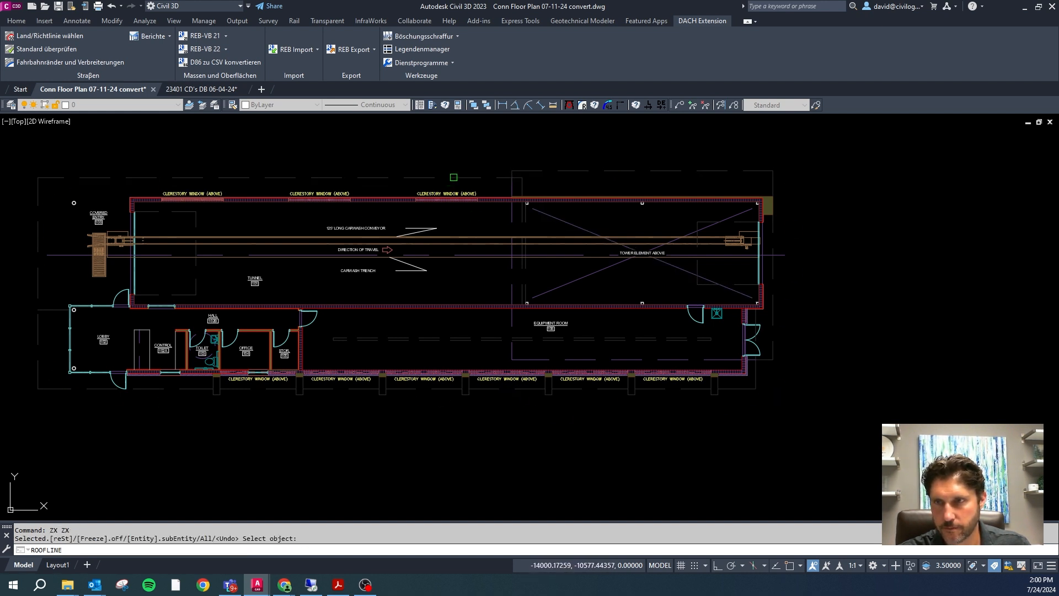
pyautogui.press('Escape')
pyautogui.press('Escape')
pyautogui.scroll(-2, 457, 175)
# Change the color of all the roof lines to Green.
pyautogui.click(707, 357)
pyautogui.click(130, 250)
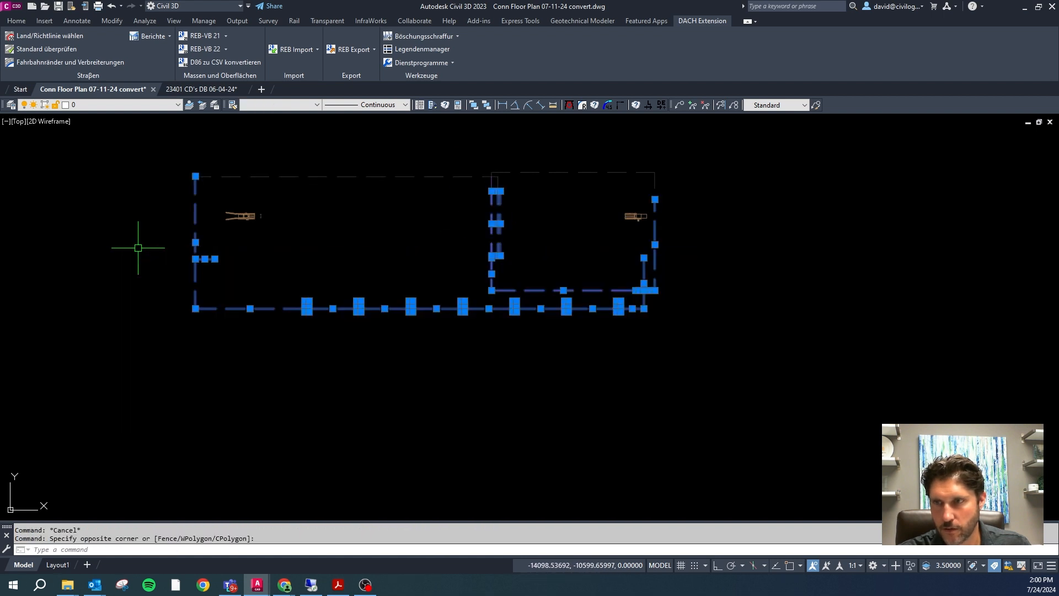
pyautogui.click(694, 188)
pyautogui.click(34, 115)
pyautogui.click(282, 105)
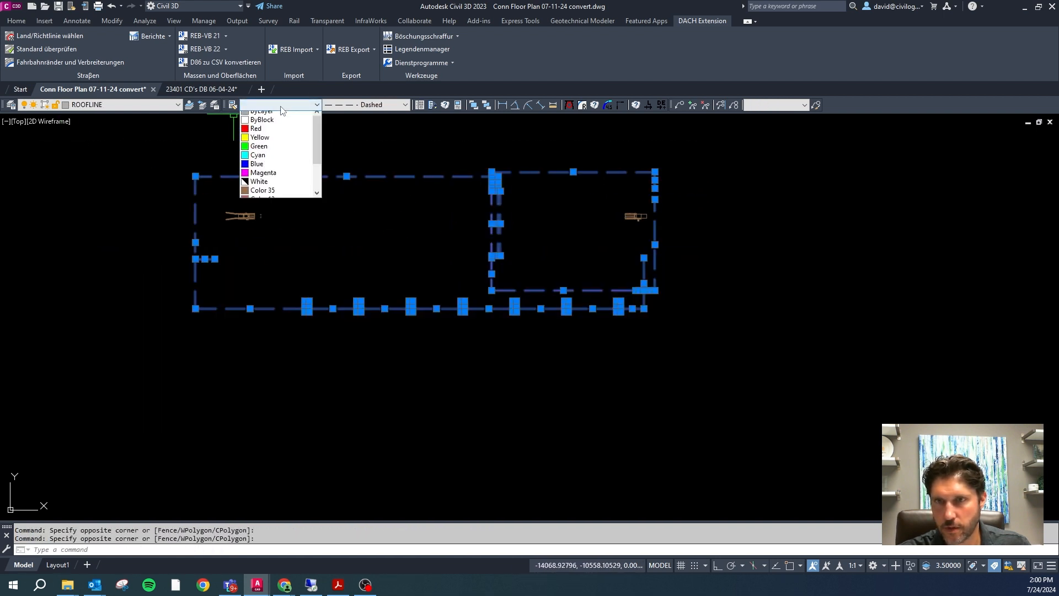
pyautogui.click(271, 151)
pyautogui.click(391, 105)
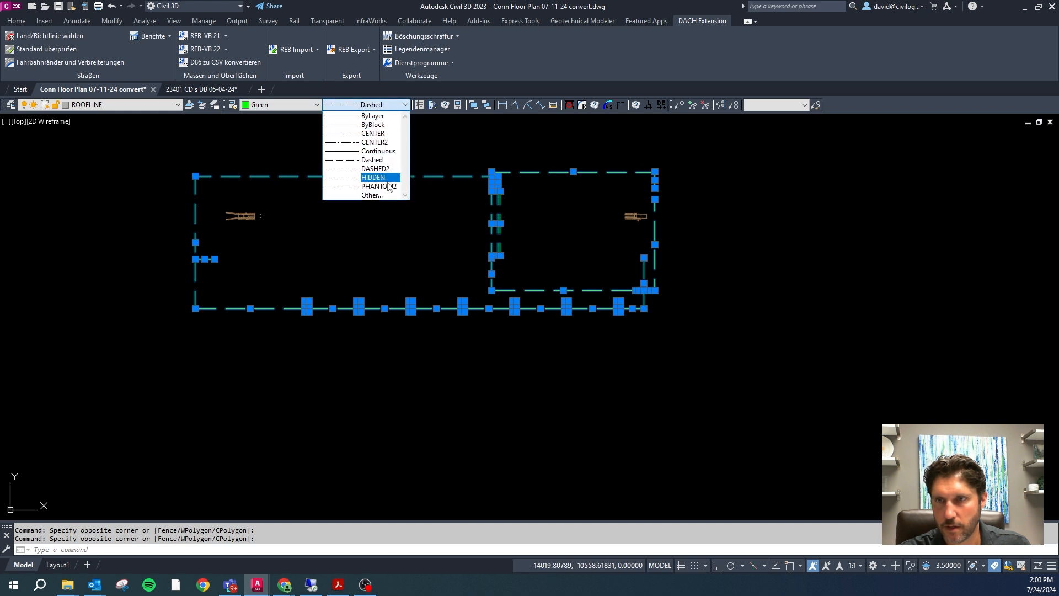
pyautogui.press('Escape')
pyautogui.press('Escape')
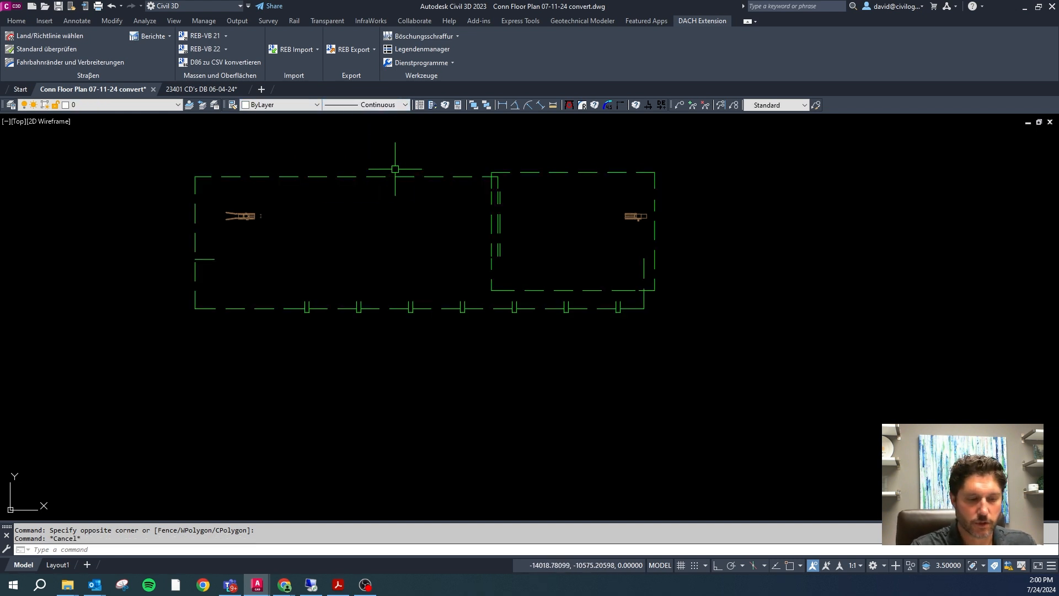
# Run the civlay routine with option f to load the civil layers and linetypes into the drawing.
pyautogui.write('civlay')
pyautogui.press('Return')
pyautogui.write('f')
pyautogui.press('Return')
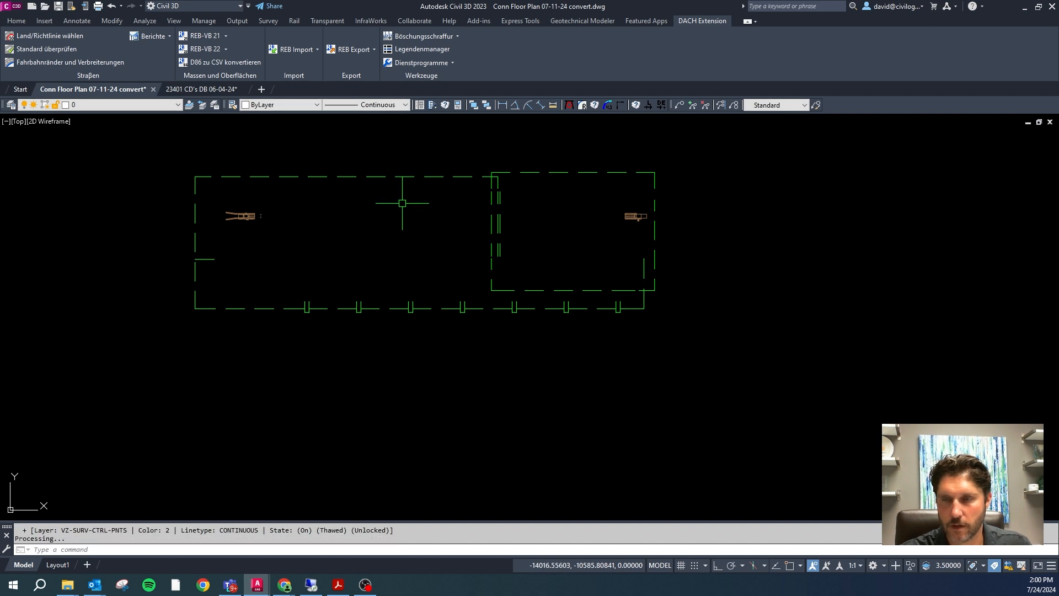
# Change the linetype of all the roof lines to STRIPEX8.
pyautogui.click(704, 336)
pyautogui.click(162, 249)
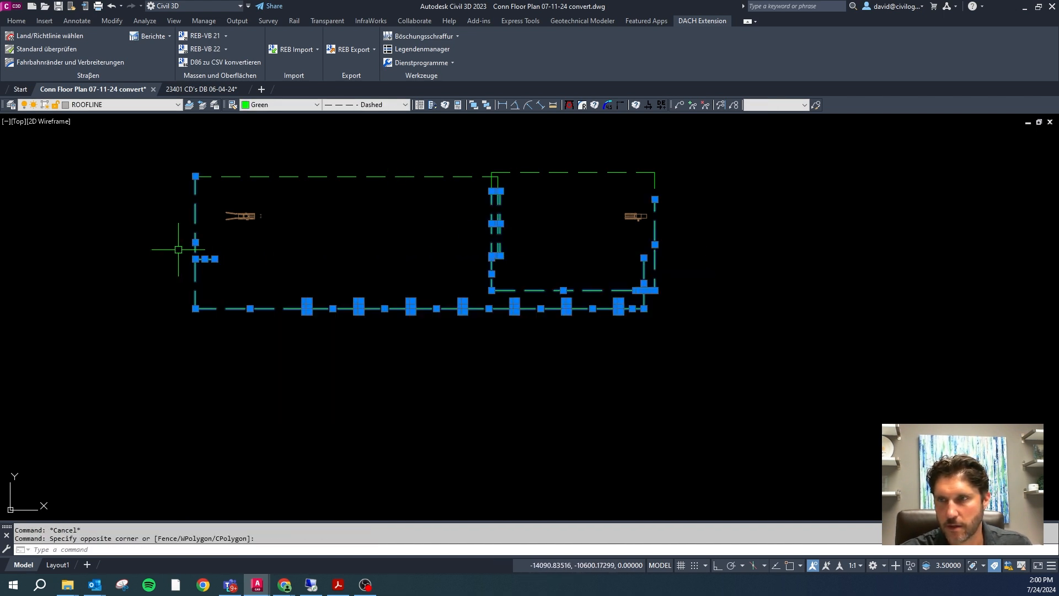
pyautogui.click(703, 190)
pyautogui.click(117, 141)
pyautogui.click(364, 104)
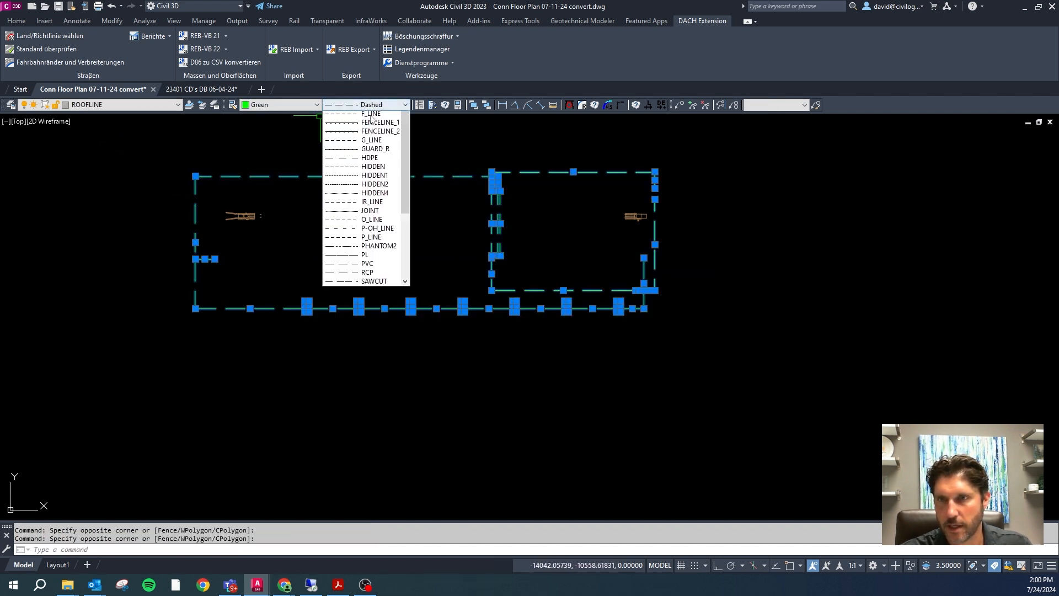
pyautogui.scroll(-3, 386, 320)
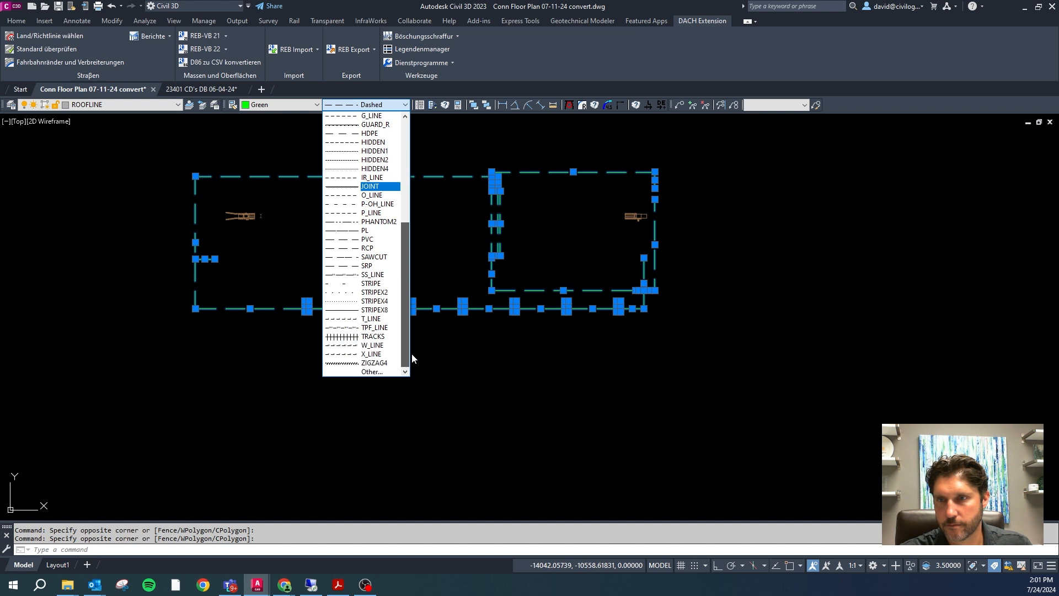
pyautogui.click(372, 310)
pyautogui.press('Escape')
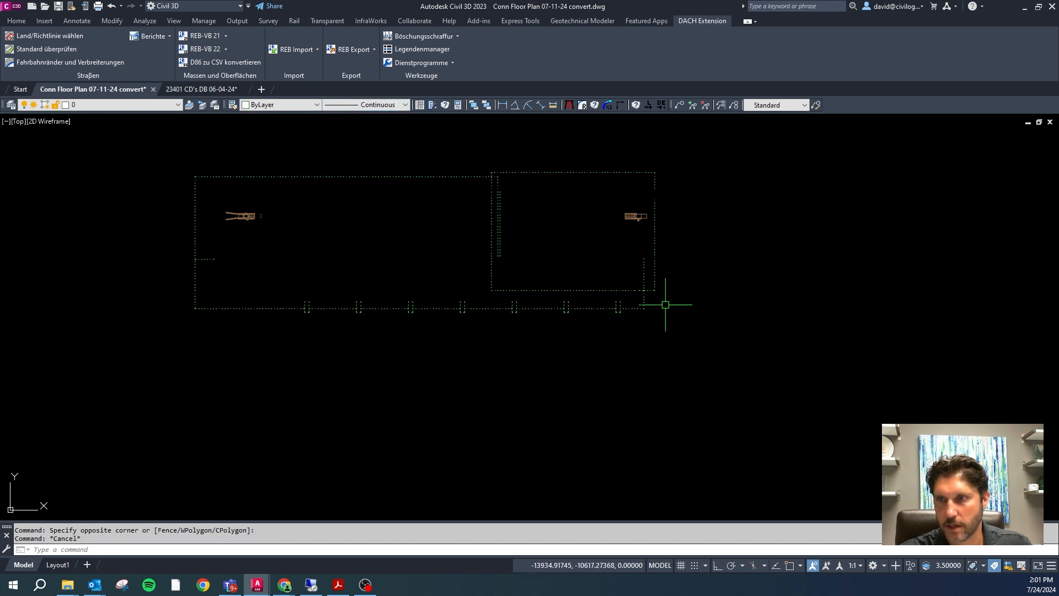
pyautogui.press('Escape')
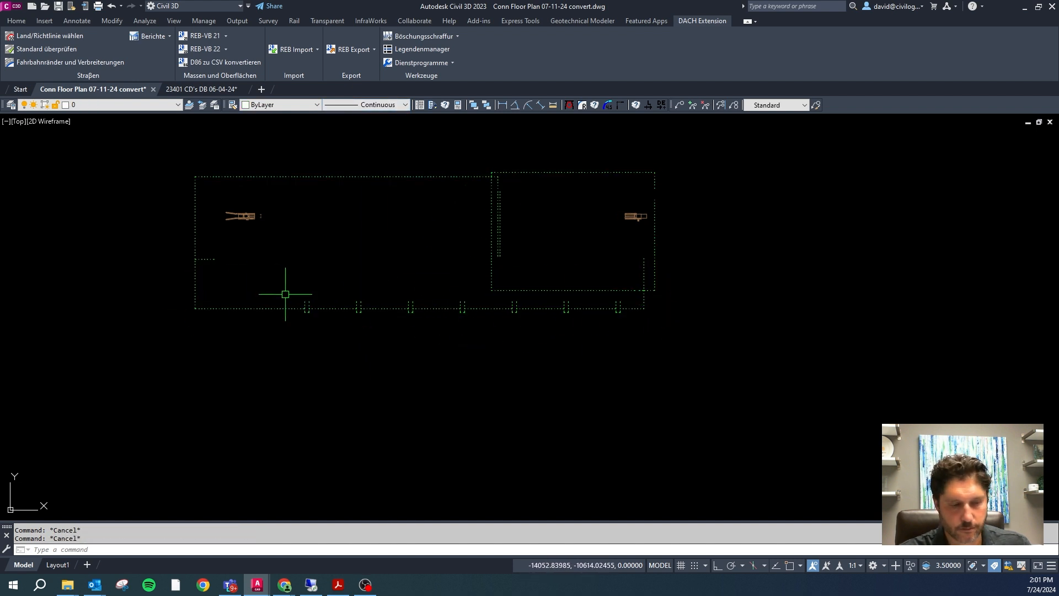
# Join all the roof lines into polylines with the PJJ command and check both outlines by selecting them.
pyautogui.click(678, 324)
pyautogui.click(168, 232)
pyautogui.click(682, 193)
pyautogui.click(182, 153)
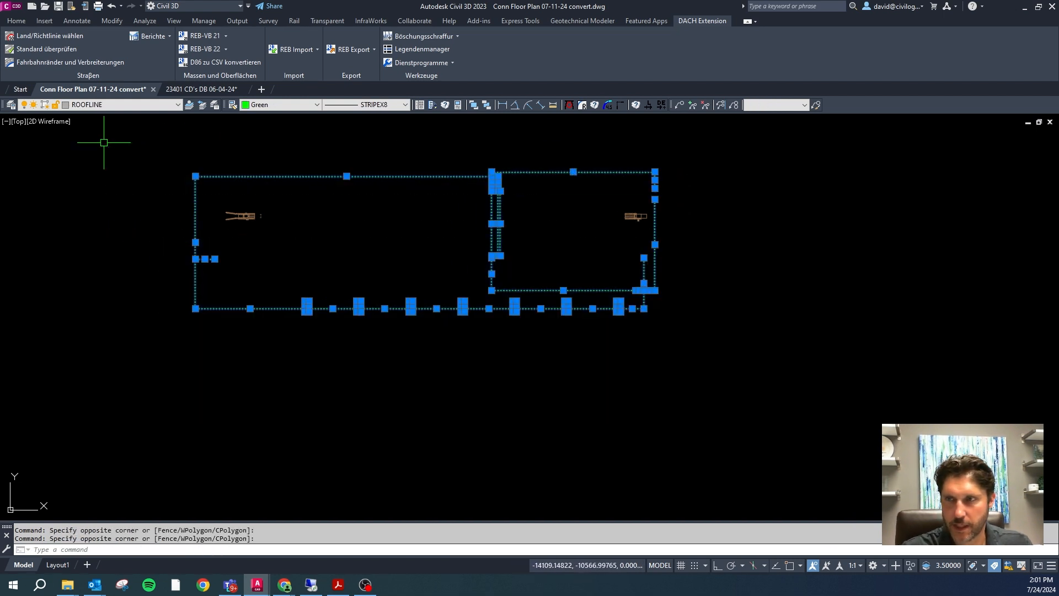
pyautogui.write('pjj')
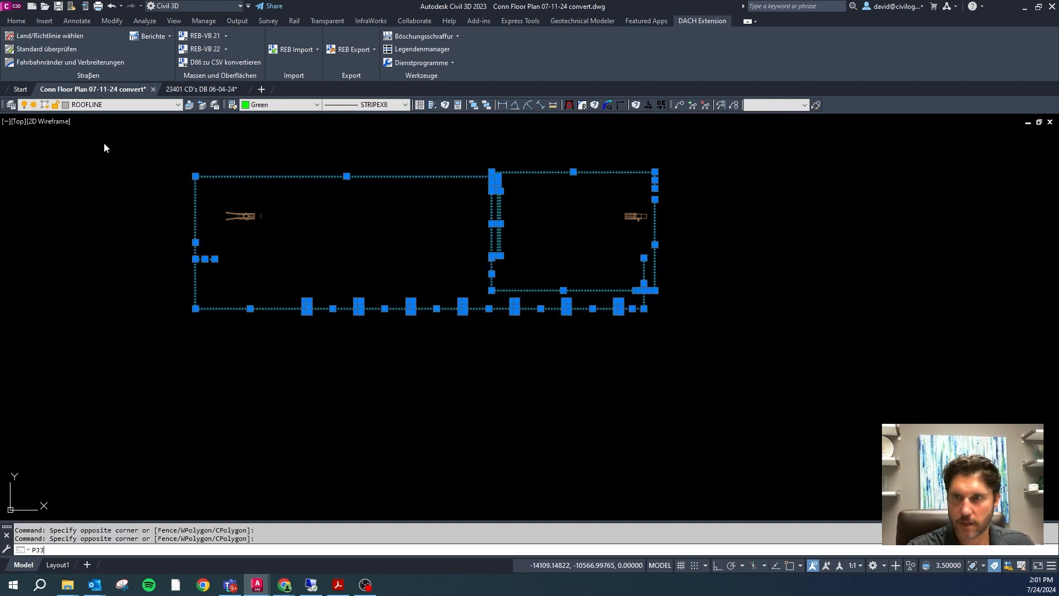
pyautogui.press('Return')
pyautogui.click(585, 175)
pyautogui.press('Escape')
pyautogui.click(485, 176)
pyautogui.press('Escape')
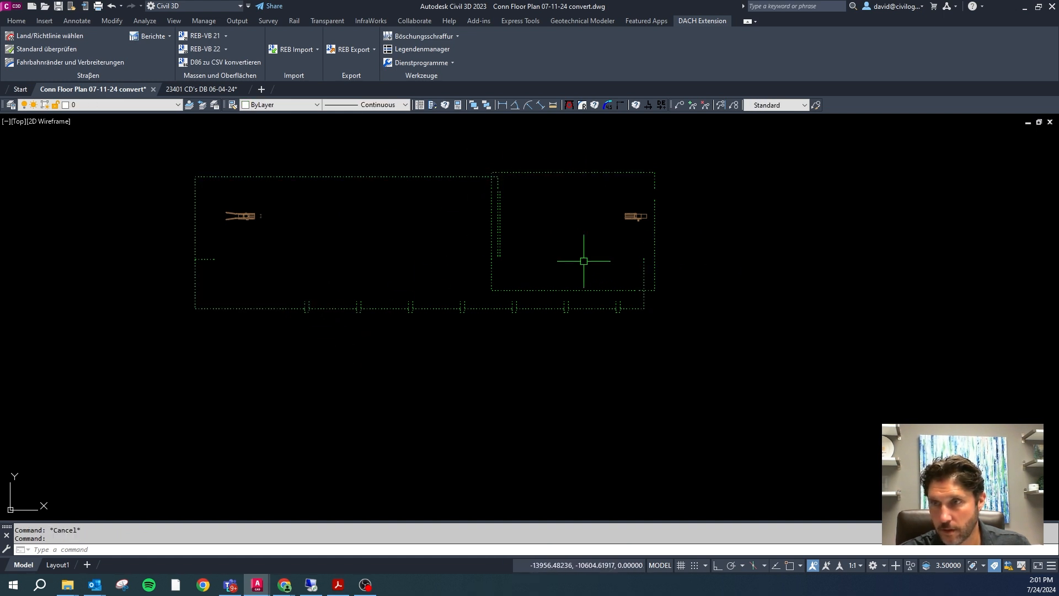
# Thaw the frozen layers with ZX and isolate the RM-TXT layer and the other room name and window label text layers.
pyautogui.write('zx')
pyautogui.press('Return')
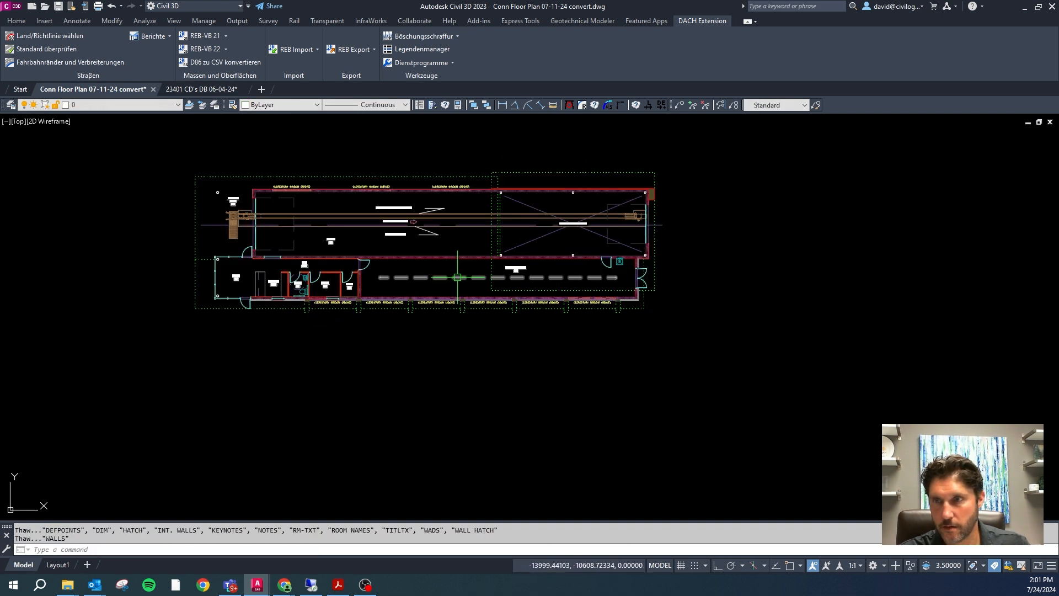
pyautogui.scroll(2, 504, 226)
pyautogui.write('zx')
pyautogui.press('Return')
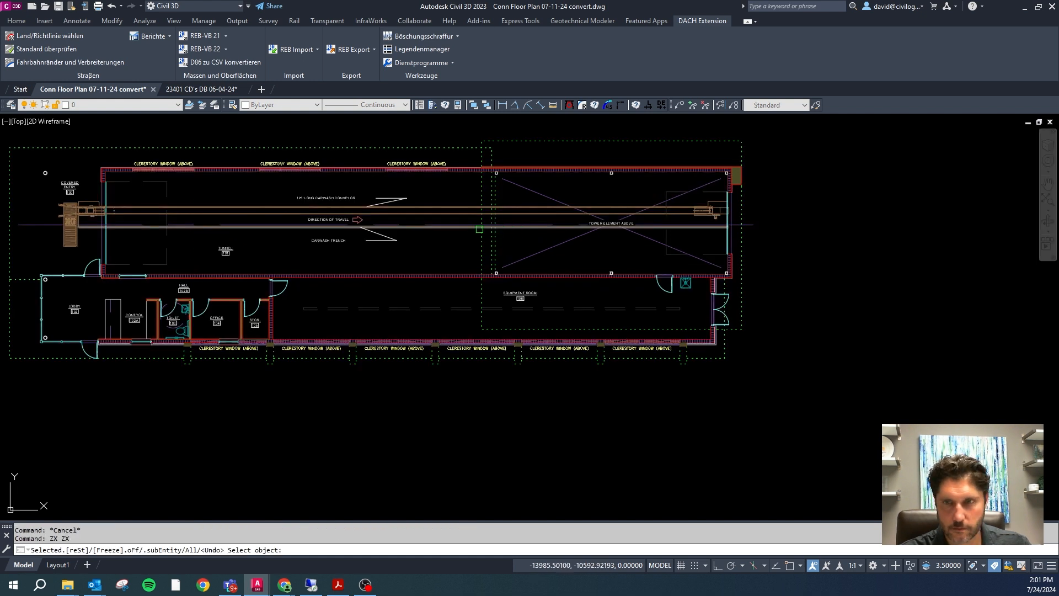
pyautogui.click(333, 196)
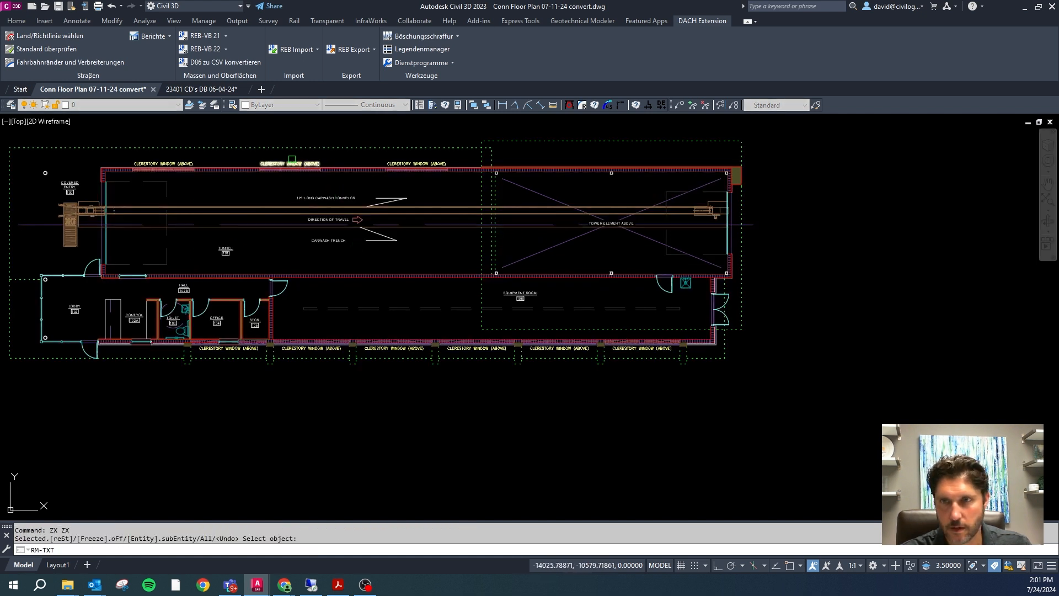
pyautogui.press('Return')
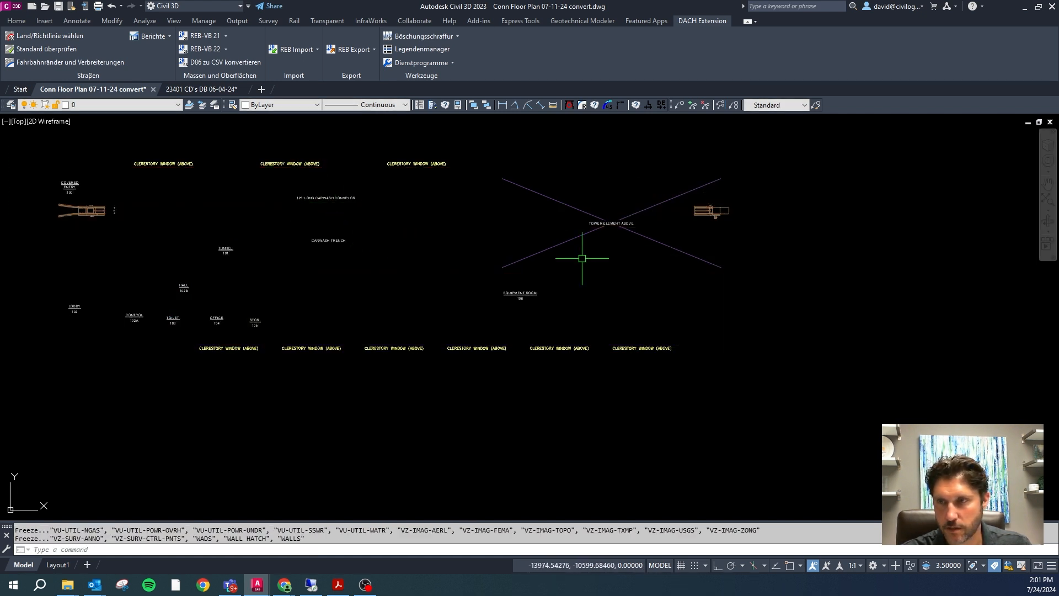
# Set the color of all the room names, clerestory window labels and equipment notes to Green and their linetype to ByLayer.
pyautogui.click(731, 414)
pyautogui.click(33, 262)
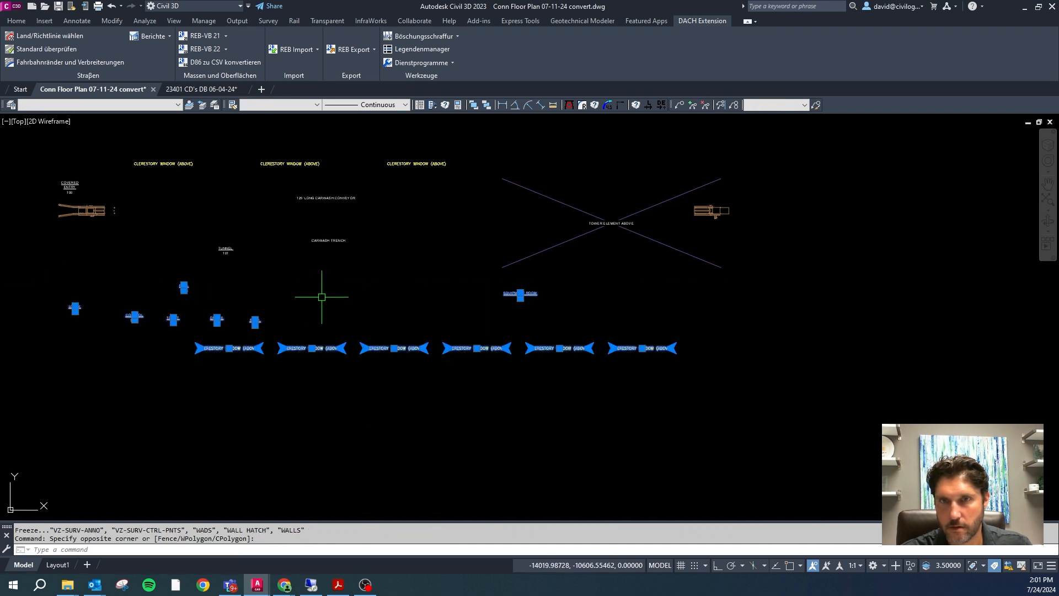
pyautogui.click(367, 283)
pyautogui.click(190, 139)
pyautogui.click(83, 166)
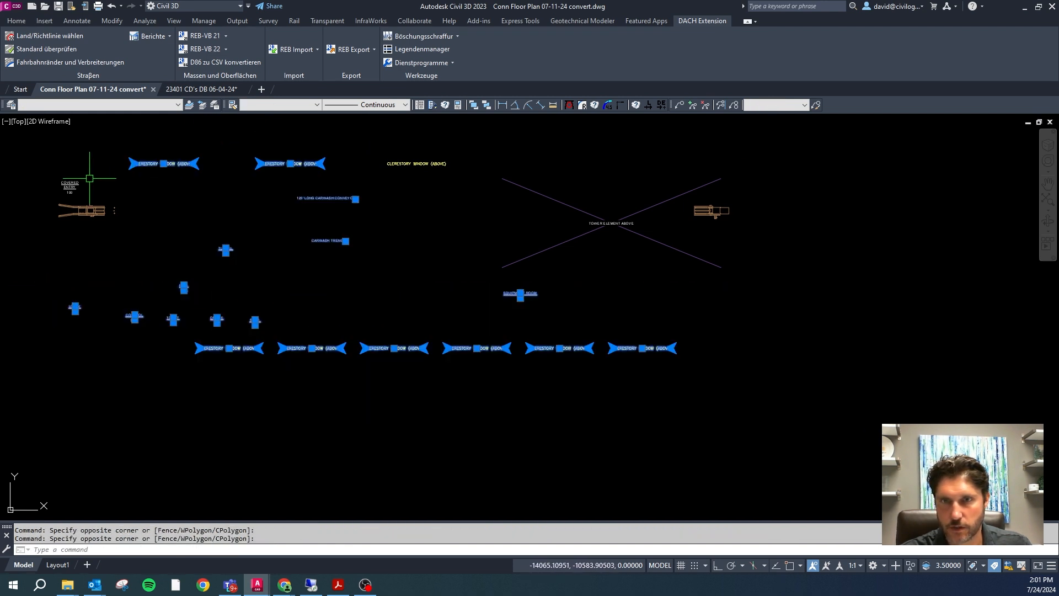
pyautogui.click(57, 191)
pyautogui.click(449, 138)
pyautogui.click(375, 190)
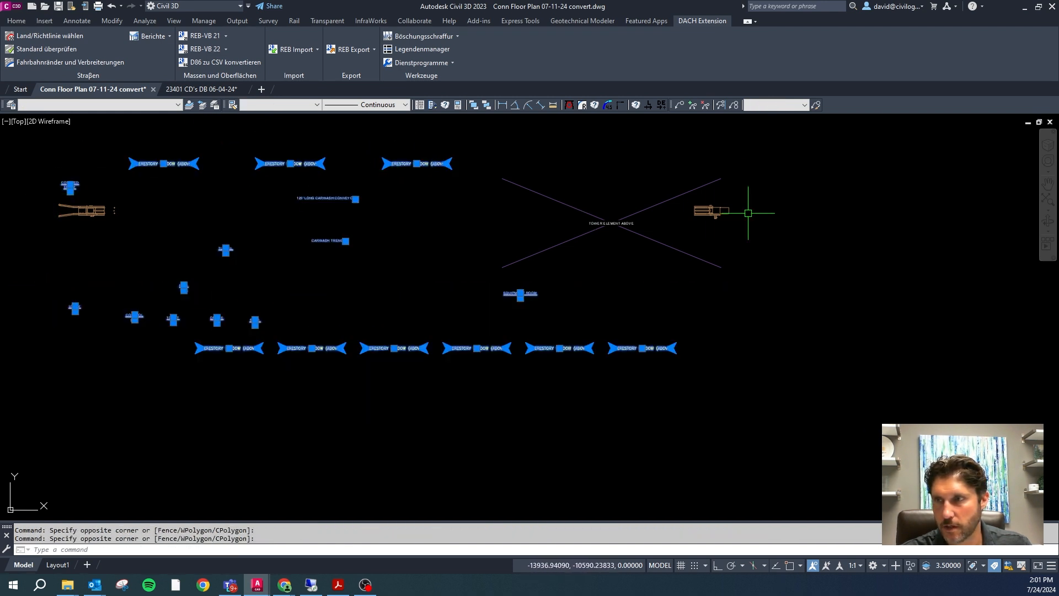
pyautogui.scroll(4, 605, 223)
pyautogui.click(590, 221)
pyautogui.scroll(-4, 577, 338)
pyautogui.click(542, 360)
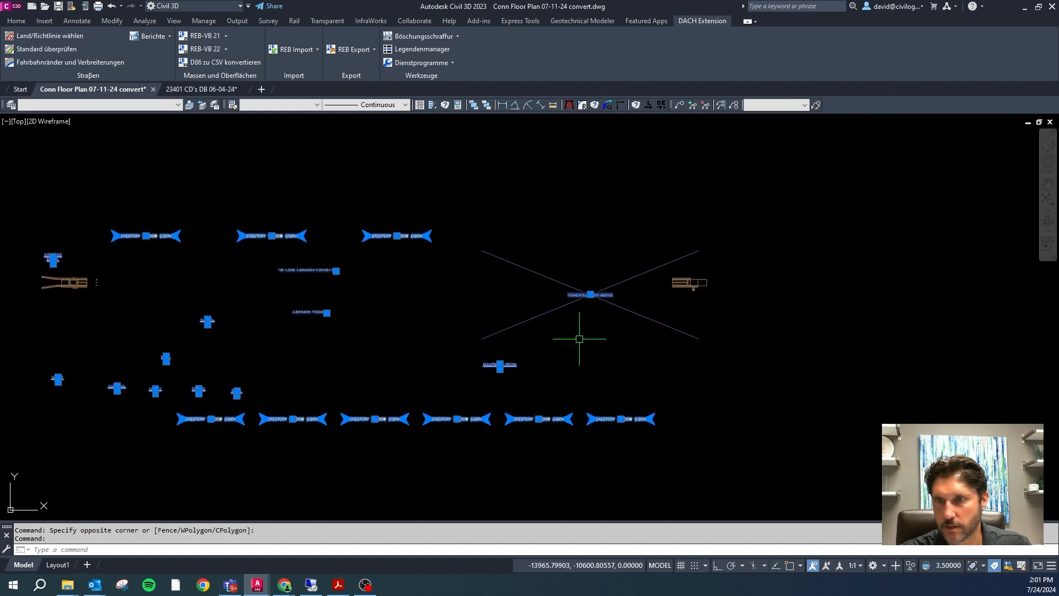
pyautogui.click(506, 385)
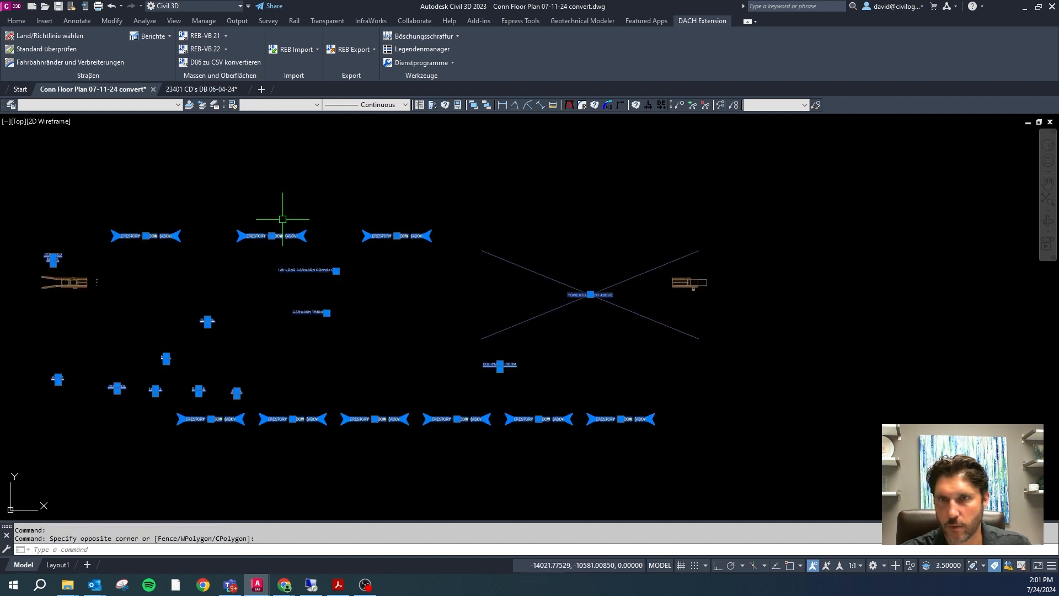
pyautogui.click(290, 106)
pyautogui.click(270, 151)
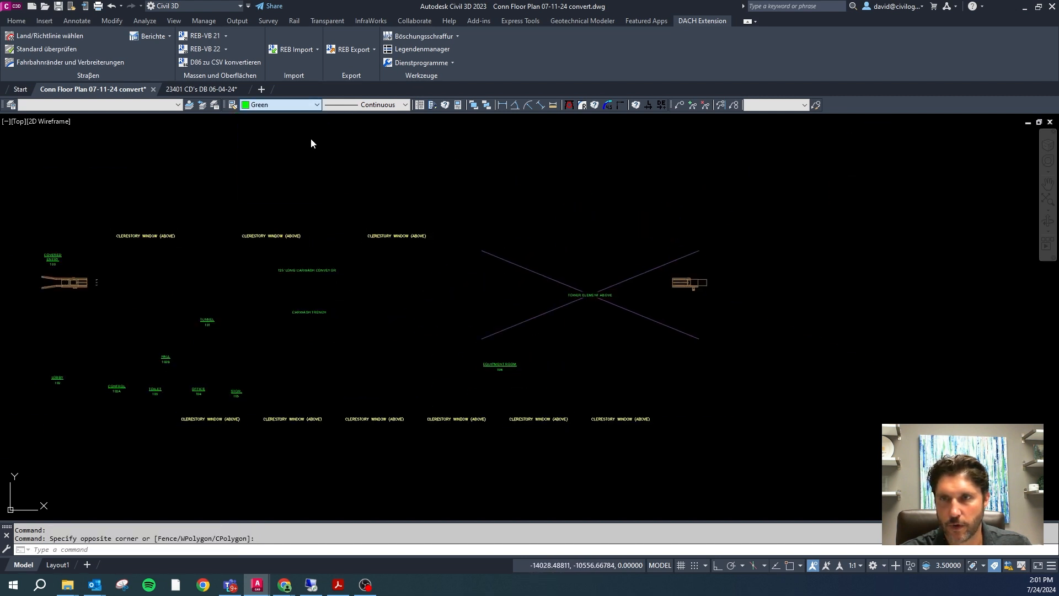
pyautogui.click(375, 105)
pyautogui.click(372, 119)
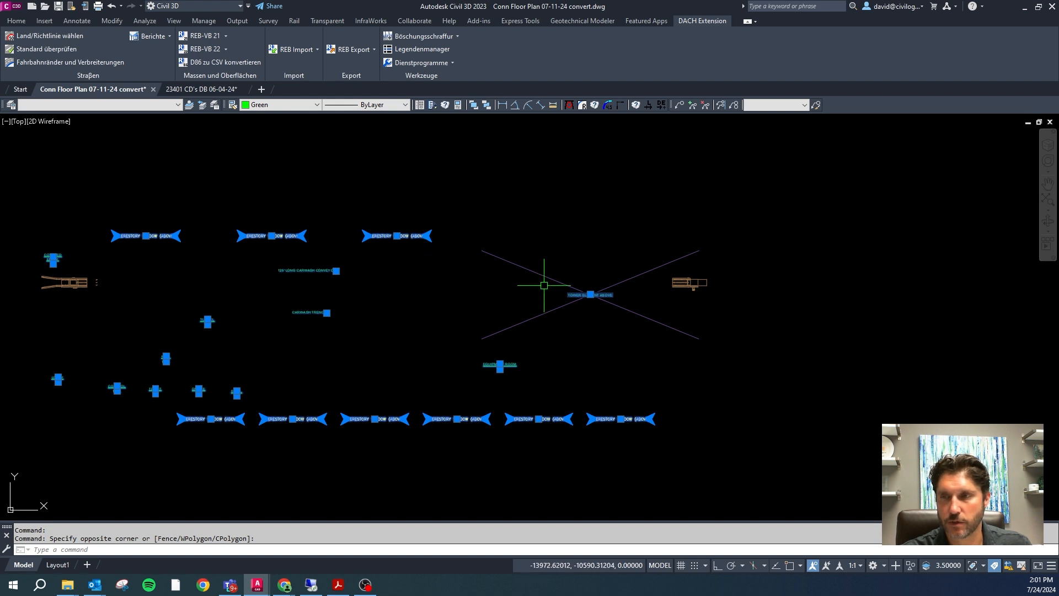
pyautogui.scroll(-2, 568, 230)
pyautogui.press('Escape')
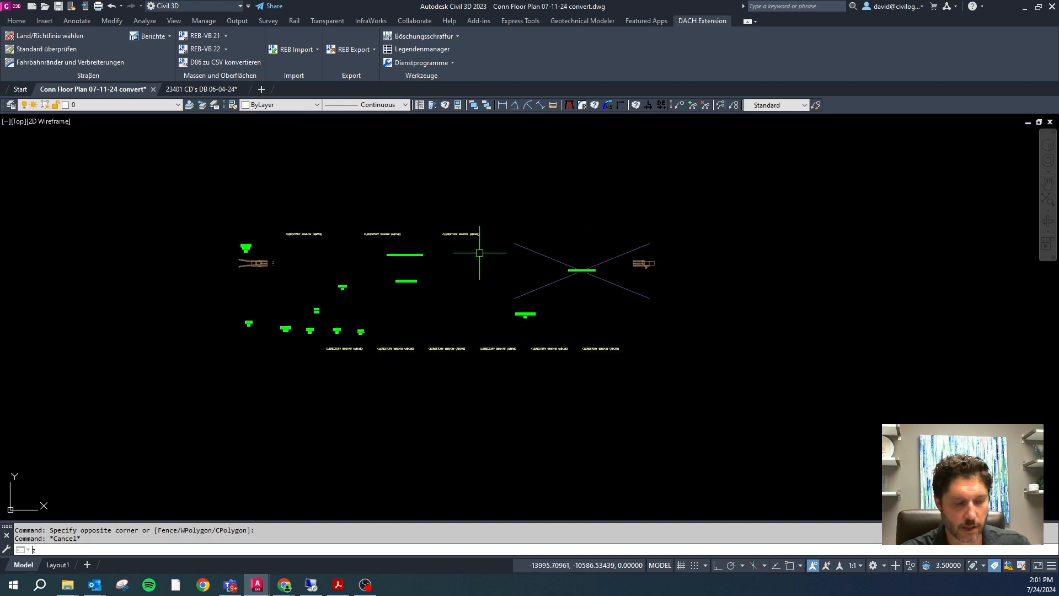
# Thaw the frozen layers with the ZX command to bring back the full floor plan around the recolored text.
pyautogui.write('zx')
pyautogui.press('Return')
pyautogui.scroll(4, 452, 312)
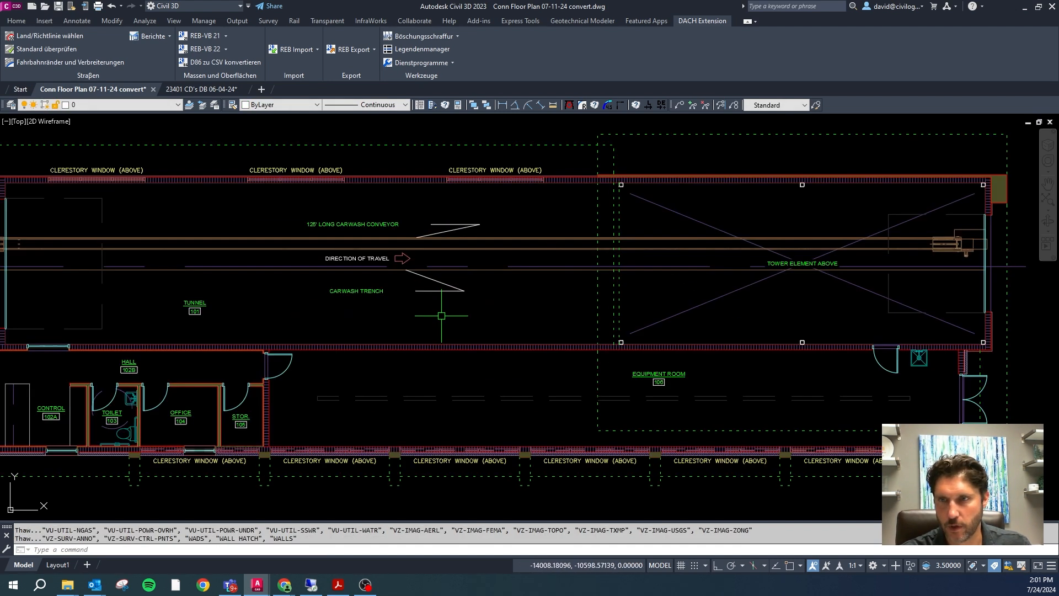
pyautogui.scroll(-2, 463, 234)
pyautogui.press('Escape')
pyautogui.press('Escape')
pyautogui.write('zx')
pyautogui.press('Return')
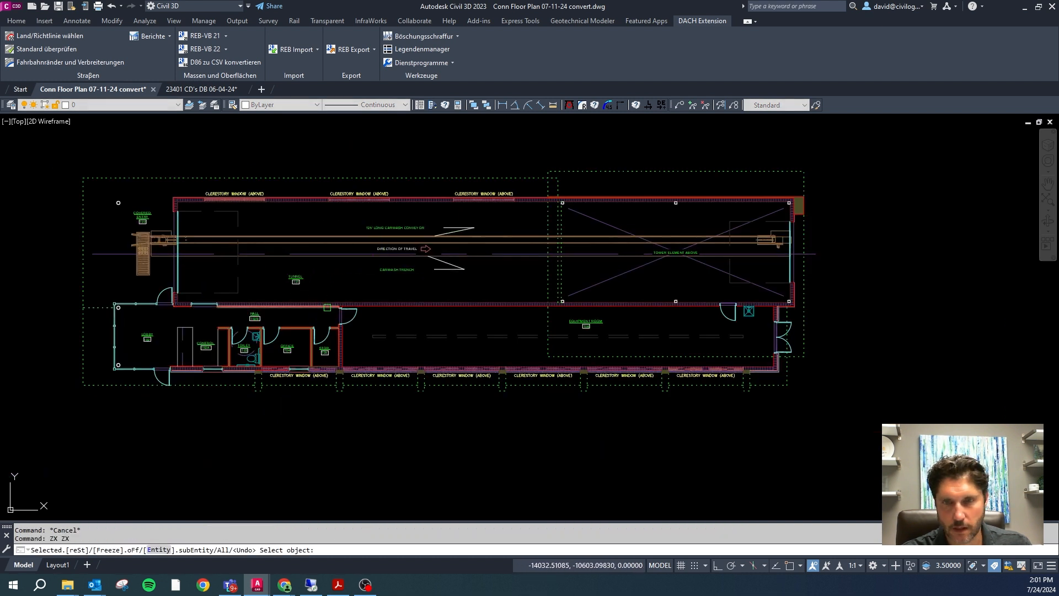
pyautogui.click(297, 176)
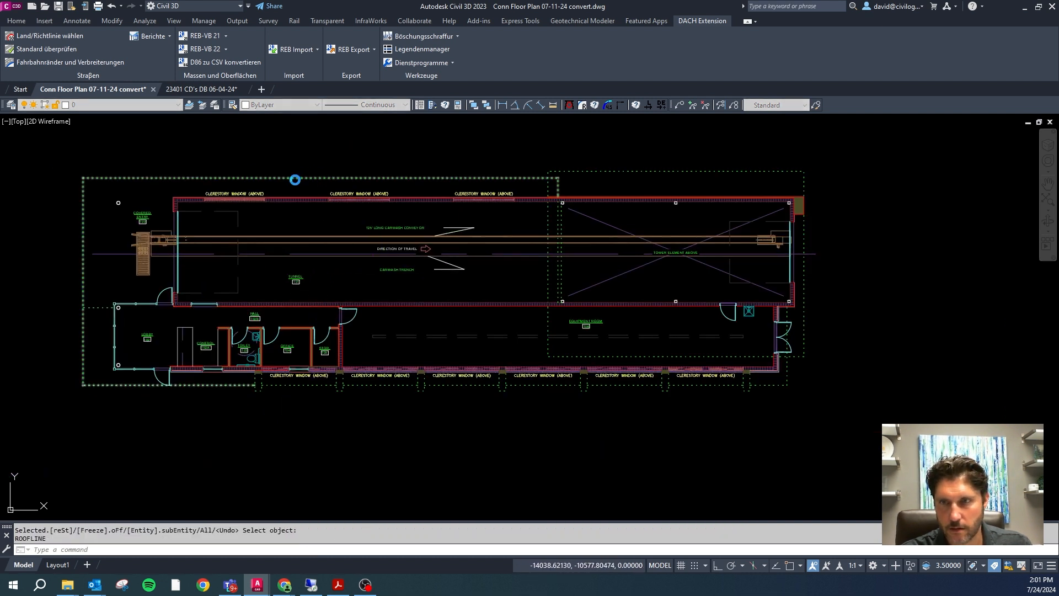
pyautogui.press('Return')
pyautogui.press('Return')
pyautogui.press('Escape')
pyautogui.press('Escape')
# Switch the ZX command to the Selected option and freeze the ROOFLINE, RM-TXT and KEYNOTES layers by picking objects on them.
pyautogui.write('zx')
pyautogui.press('Return')
pyautogui.write('s')
pyautogui.press('Return')
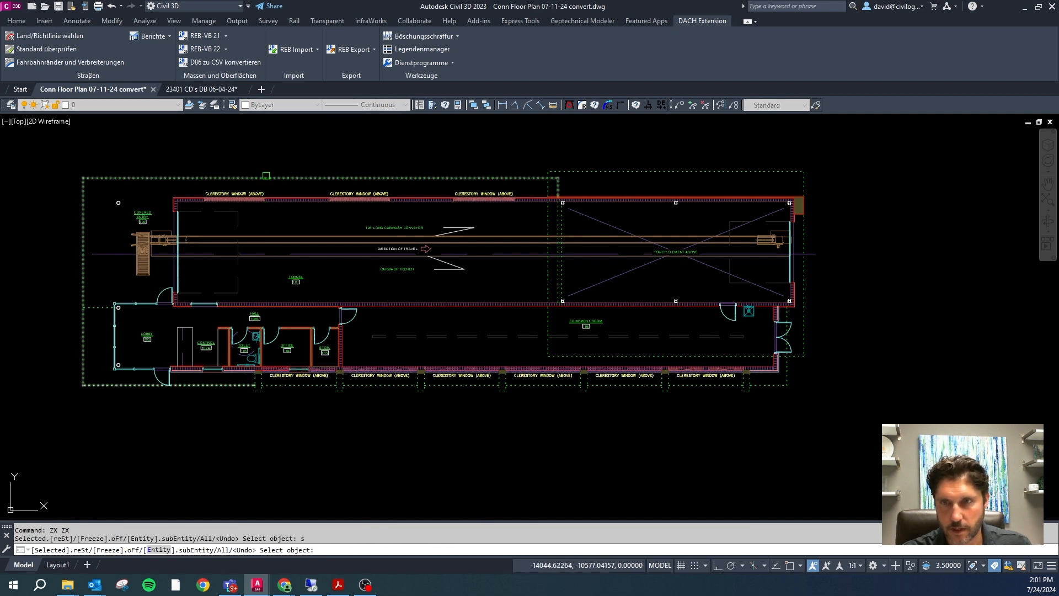
pyautogui.click(271, 178)
pyautogui.click(381, 227)
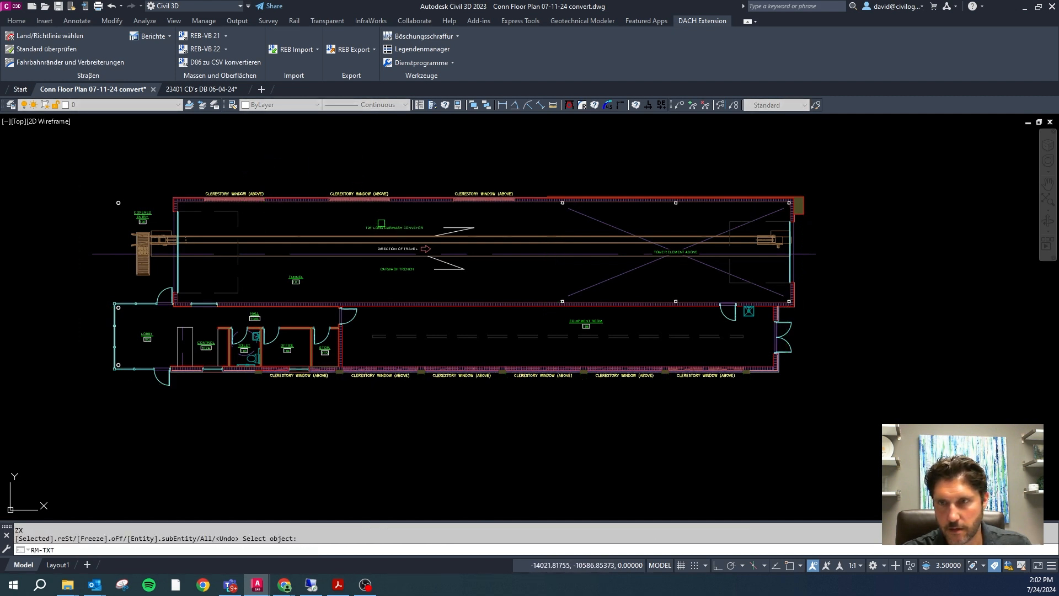
pyautogui.press('Return')
pyautogui.click(353, 192)
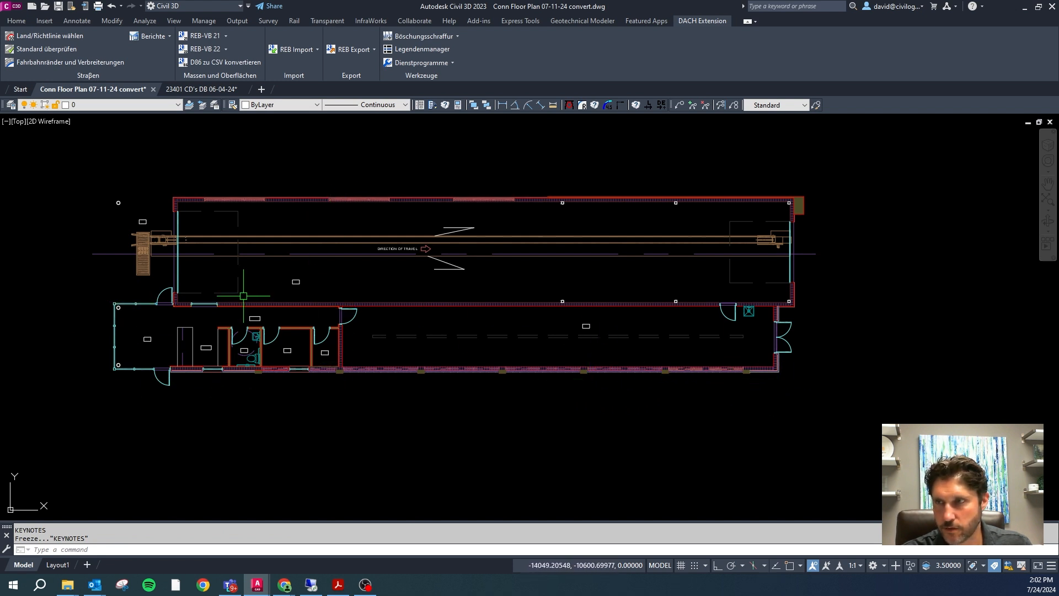
# Set the color of all the remaining floor plan objects to ByBlock.
pyautogui.click(829, 388)
pyautogui.click(82, 160)
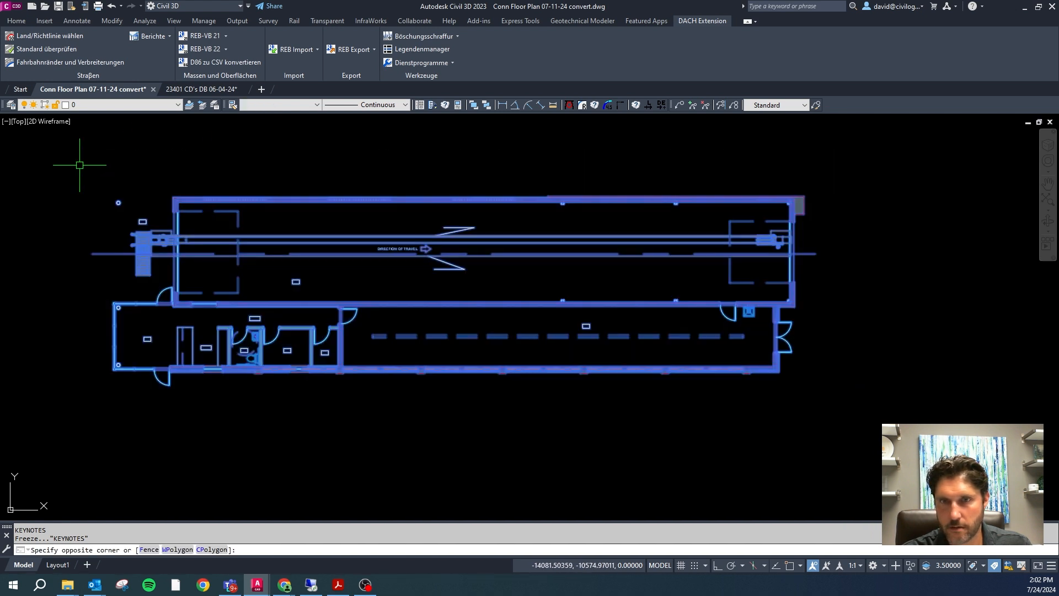
pyautogui.click(281, 105)
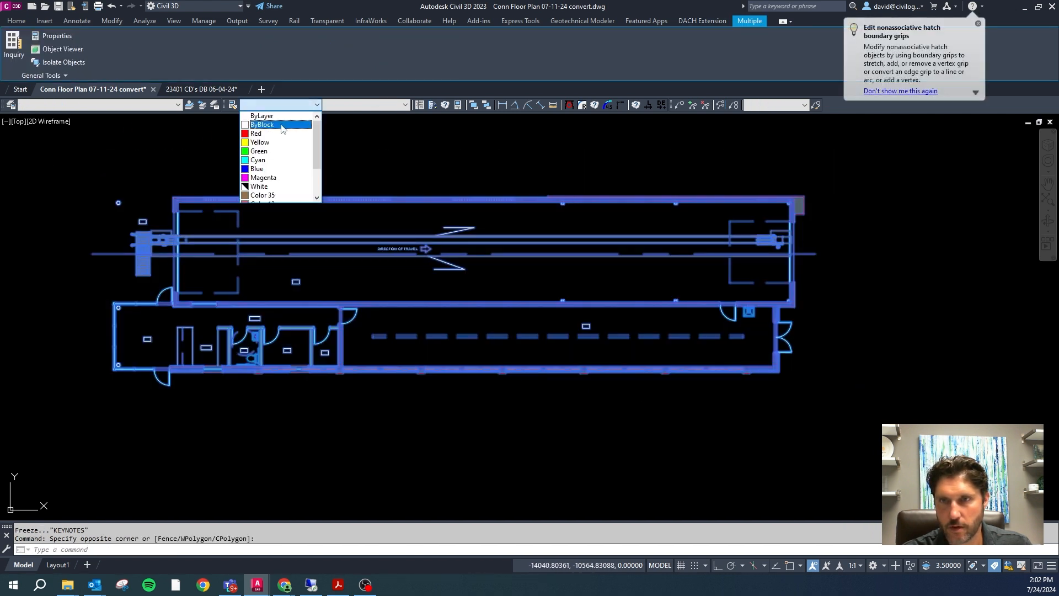
pyautogui.click(283, 126)
# Try the ByLayer linetype on all the floor plan objects and undo that linetype change.
pyautogui.click(366, 106)
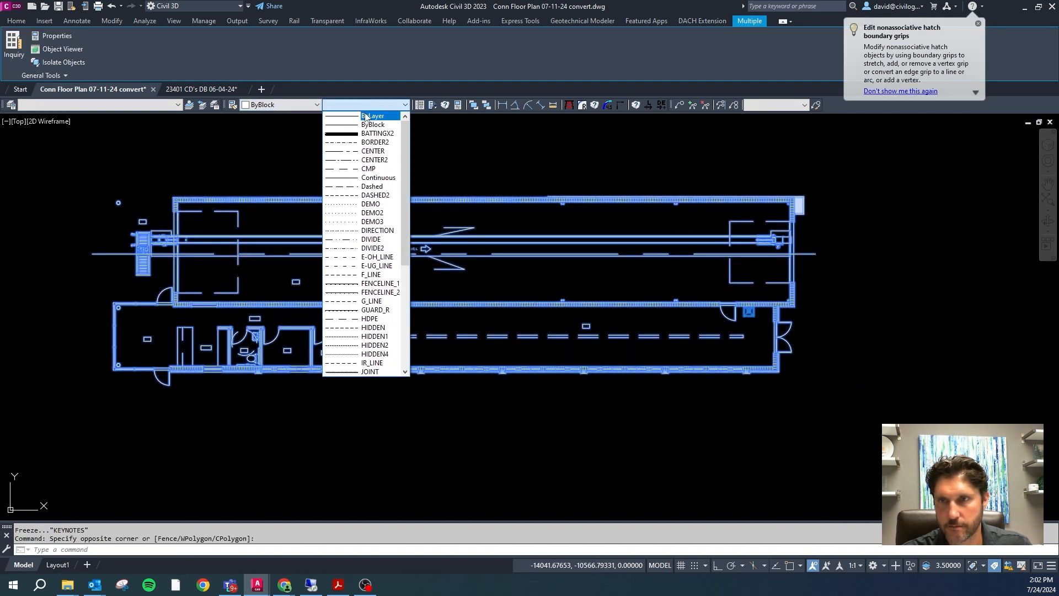
pyautogui.click(365, 116)
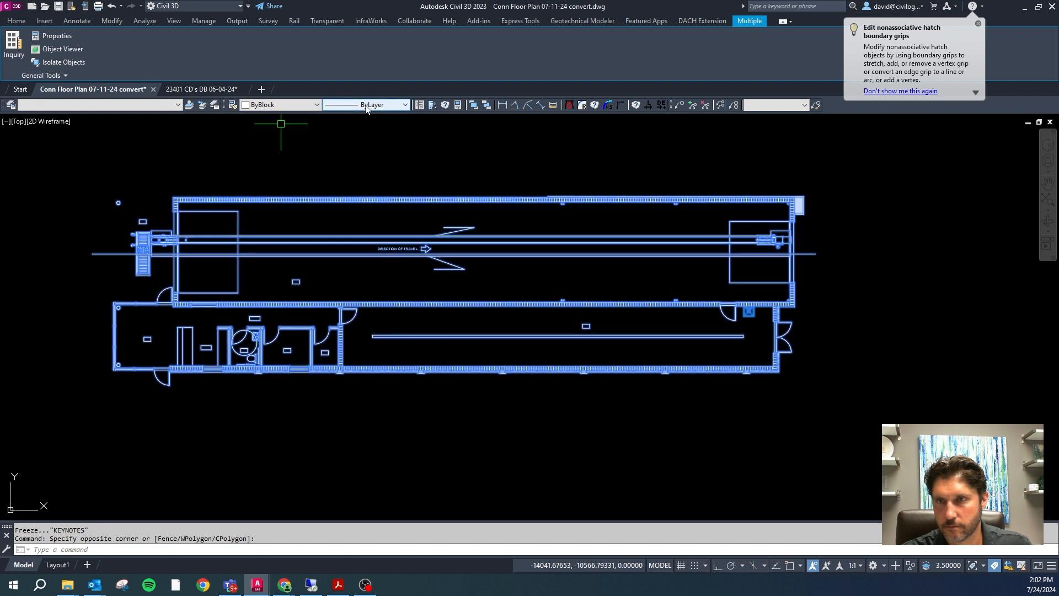
pyautogui.click(111, 5)
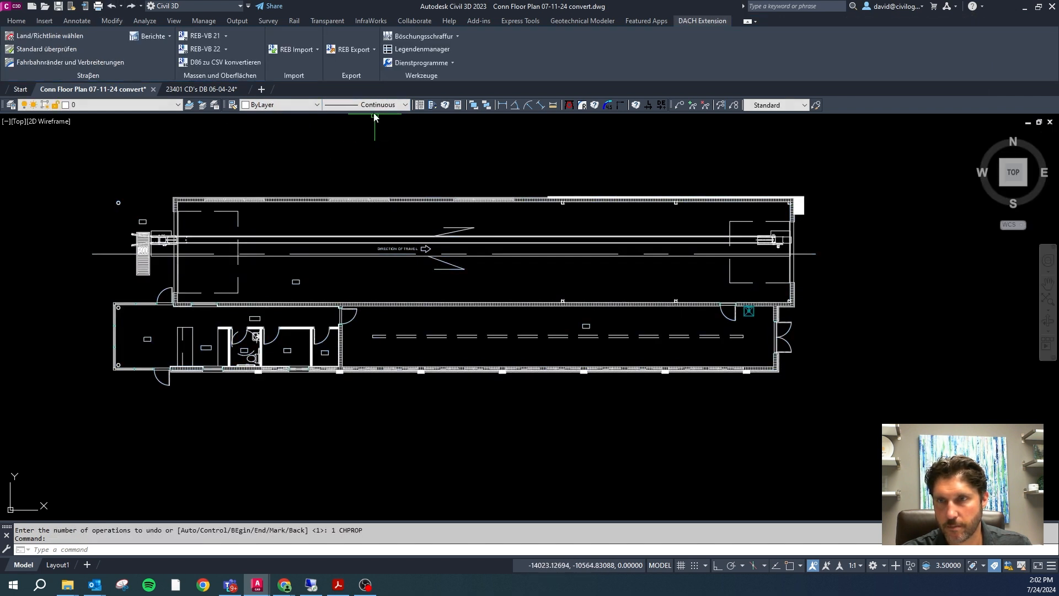
pyautogui.press('Escape')
pyautogui.click(818, 320)
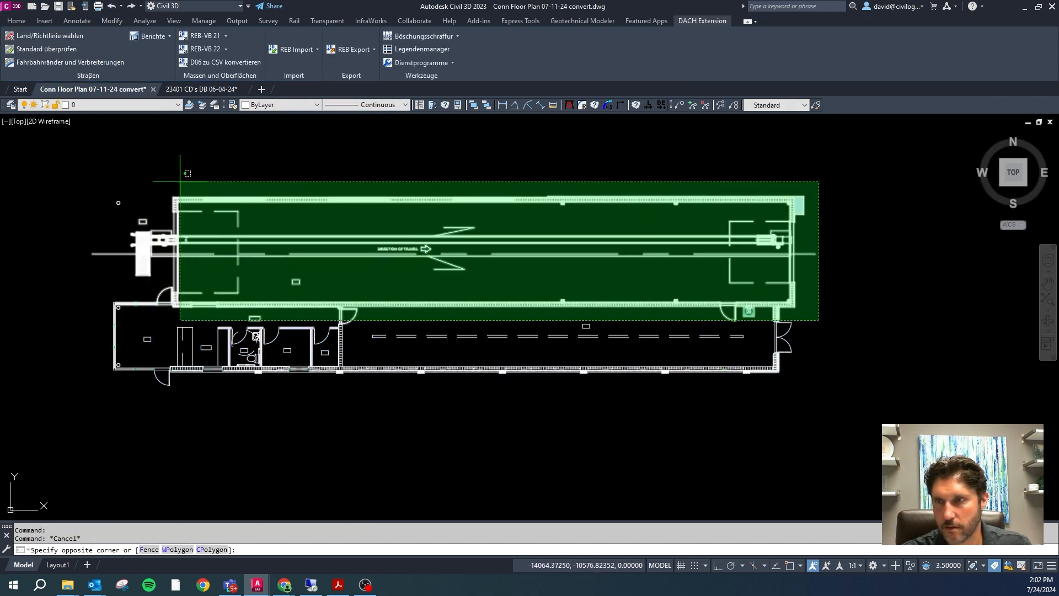
pyautogui.press('Escape')
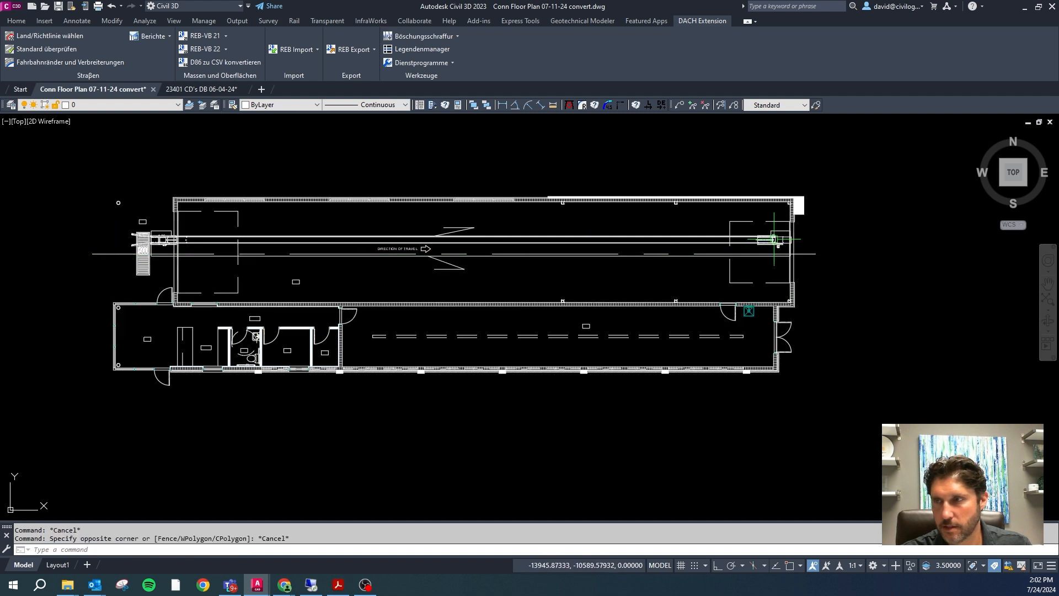
# Set the color of the conveyor lines, dashed outlines, equipment room dashes, room-tag boxes and interior room objects to Magenta.
pyautogui.scroll(4, 784, 230)
pyautogui.click(779, 203)
pyautogui.click(626, 389)
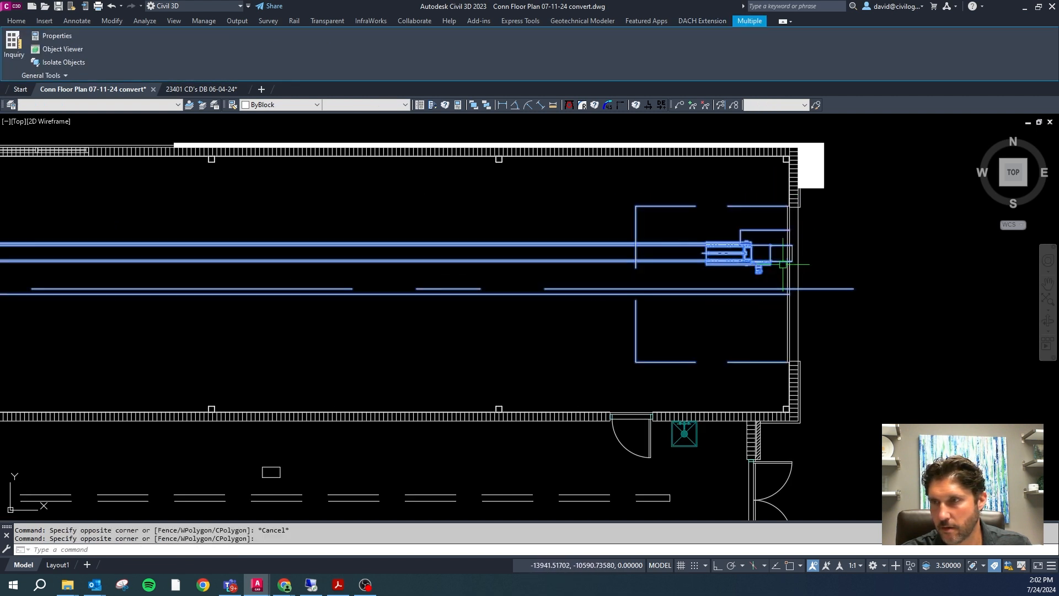
pyautogui.scroll(5, 776, 270)
pyautogui.click(798, 247)
pyautogui.scroll(-5, 833, 236)
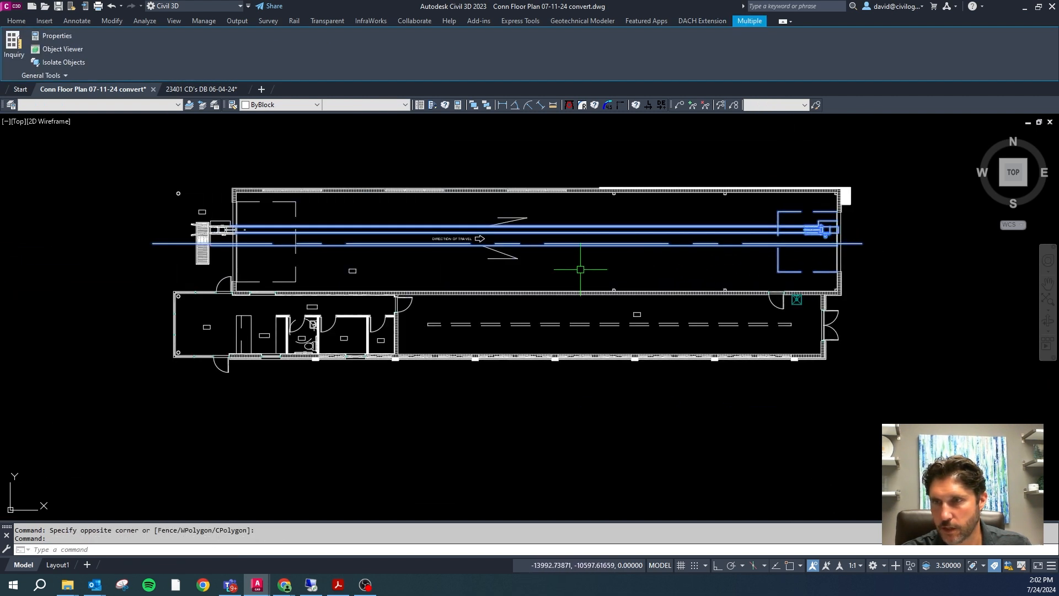
pyautogui.click(550, 270)
pyautogui.click(406, 237)
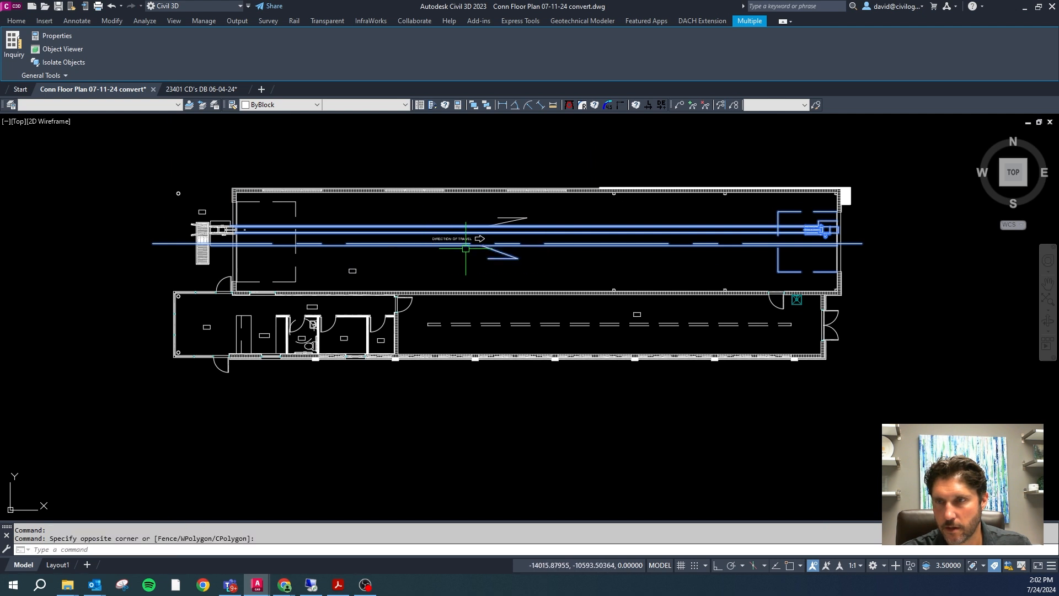
pyautogui.scroll(4, 515, 234)
pyautogui.click(485, 148)
pyautogui.click(349, 303)
pyautogui.scroll(-5, 354, 303)
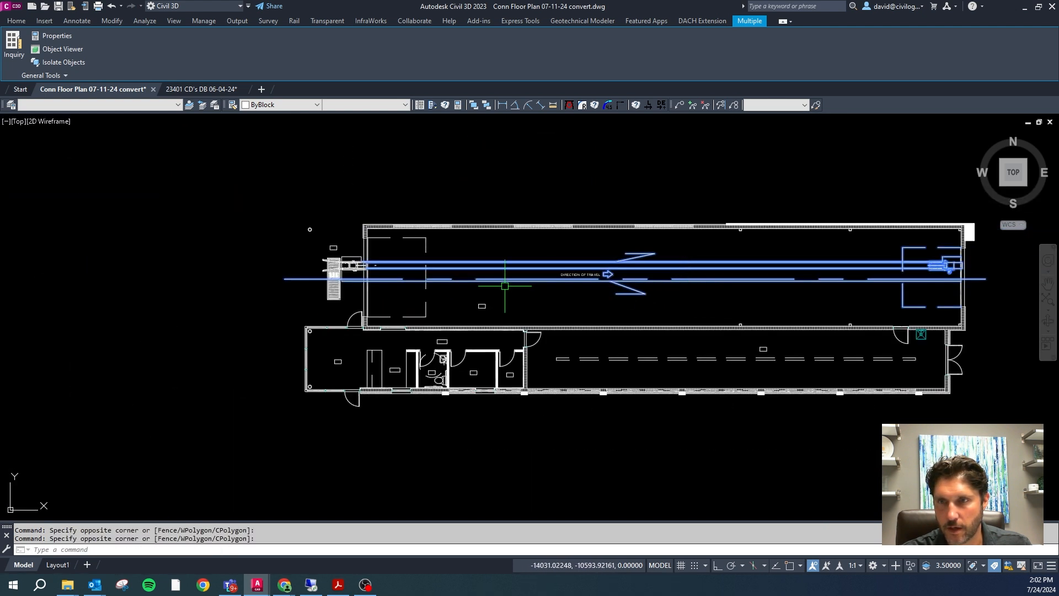
pyautogui.scroll(5, 450, 312)
pyautogui.scroll(-3, 501, 307)
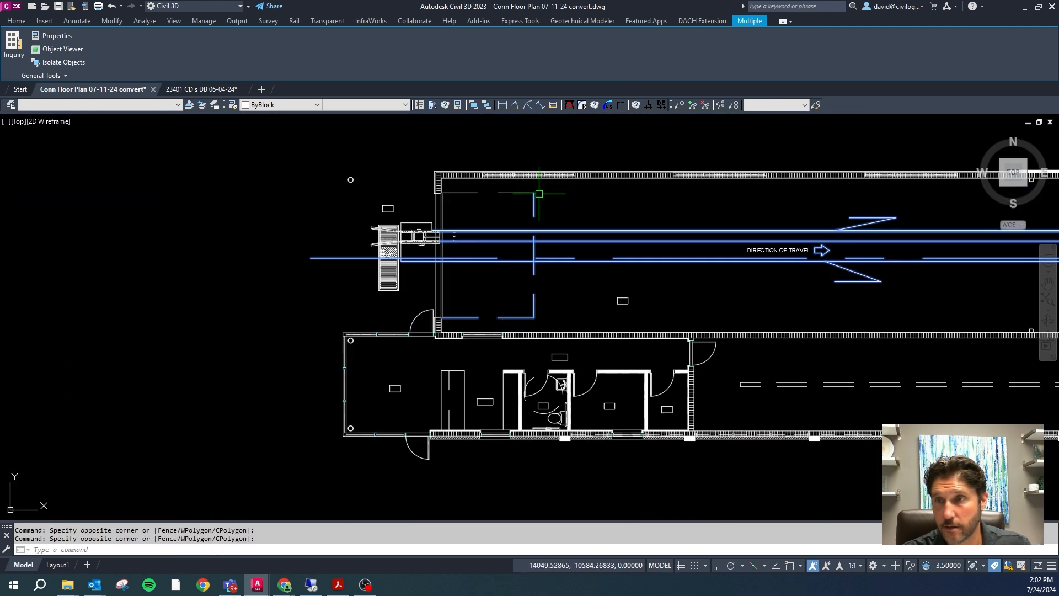
pyautogui.scroll(-2, 538, 282)
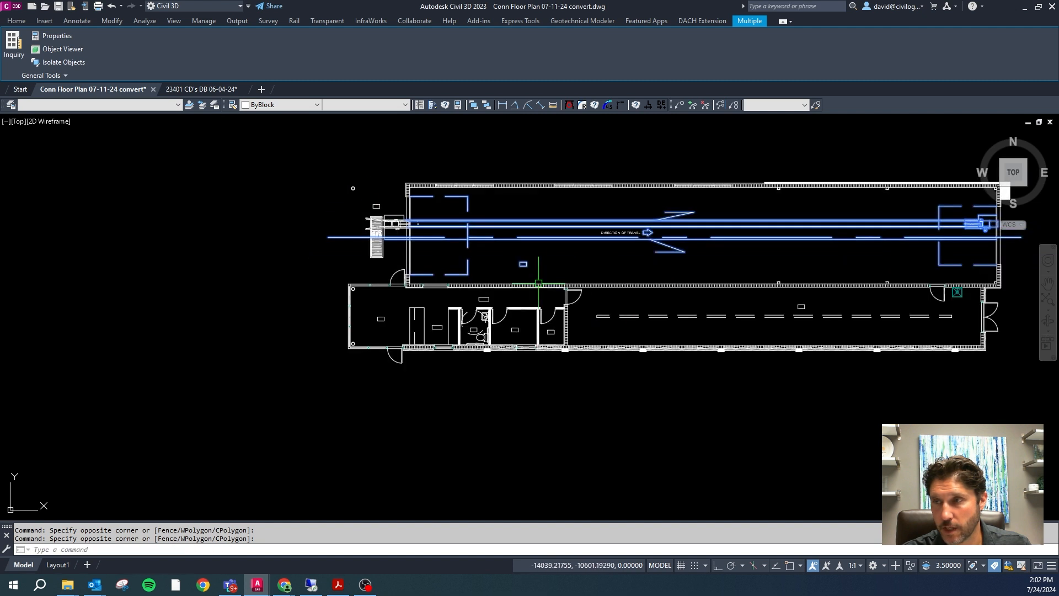
pyautogui.scroll(3, 987, 317)
pyautogui.click(934, 337)
pyautogui.click(649, 299)
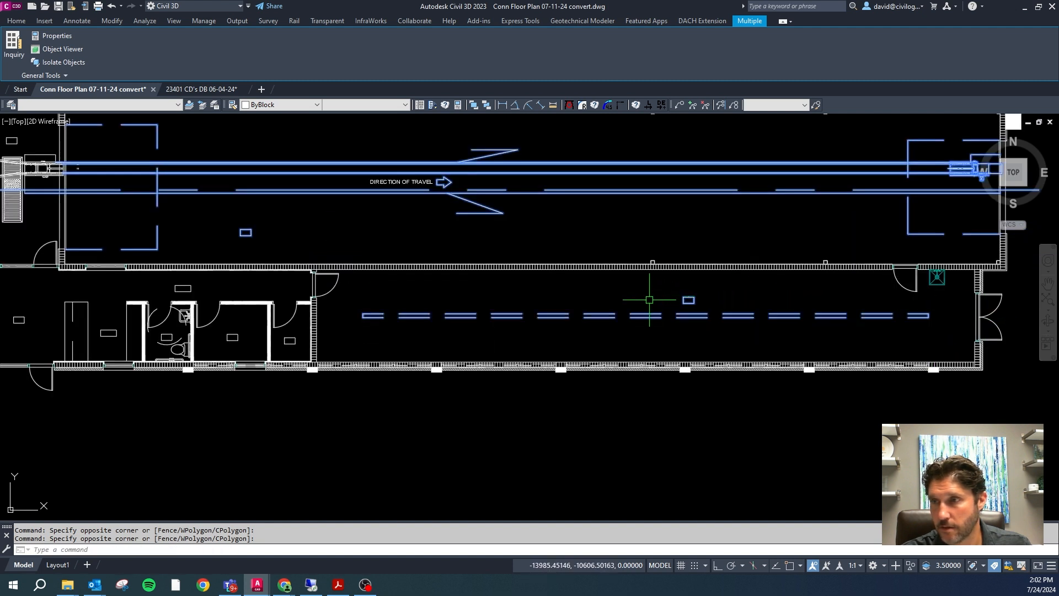
pyautogui.scroll(-2, 496, 306)
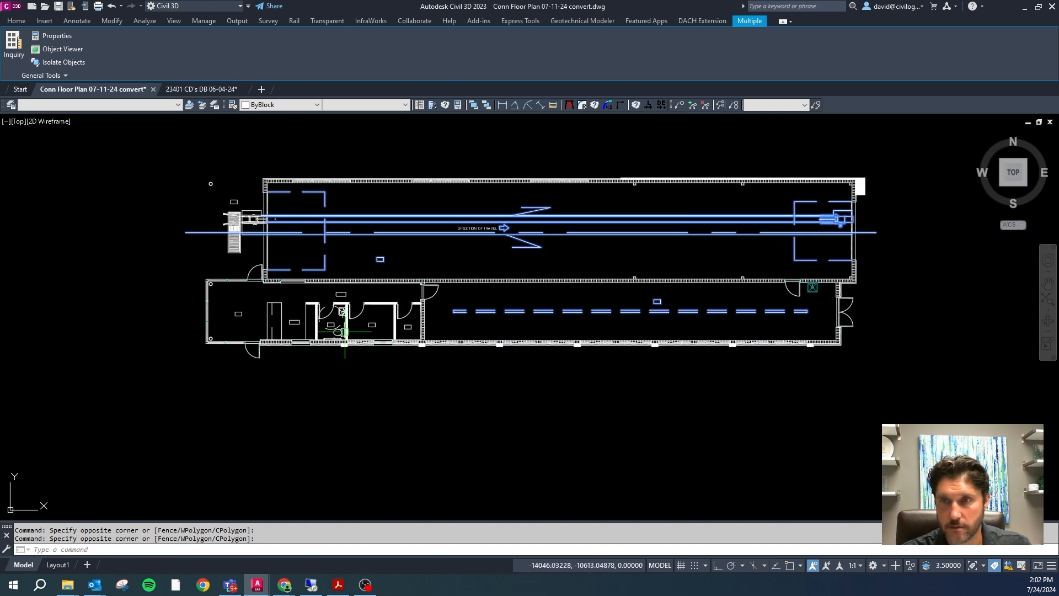
pyautogui.scroll(3, 353, 331)
pyautogui.click(541, 331)
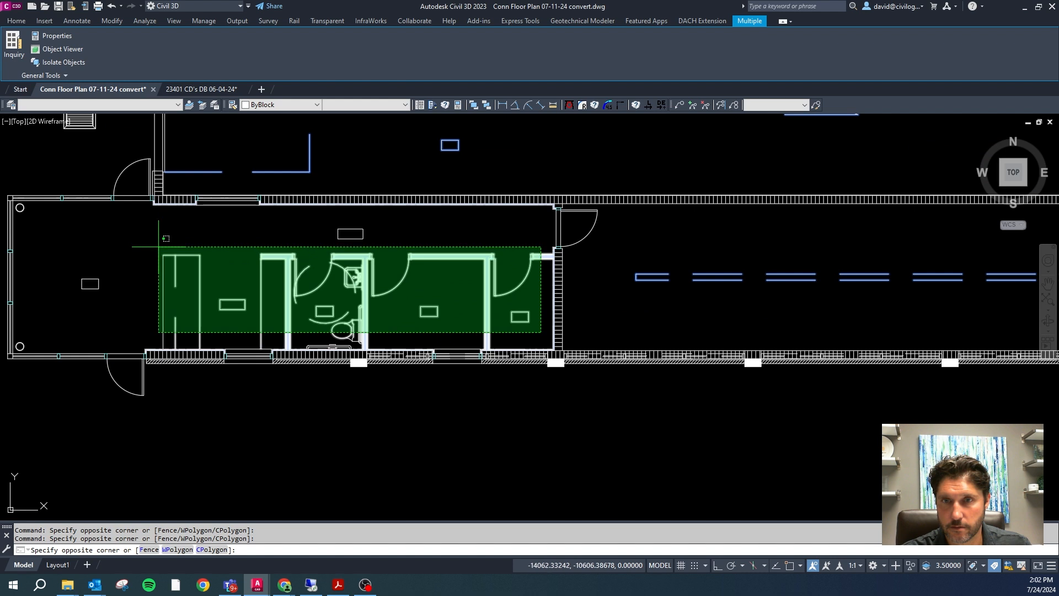
pyautogui.click(60, 219)
pyautogui.scroll(-2, 146, 262)
pyautogui.scroll(-2, 147, 262)
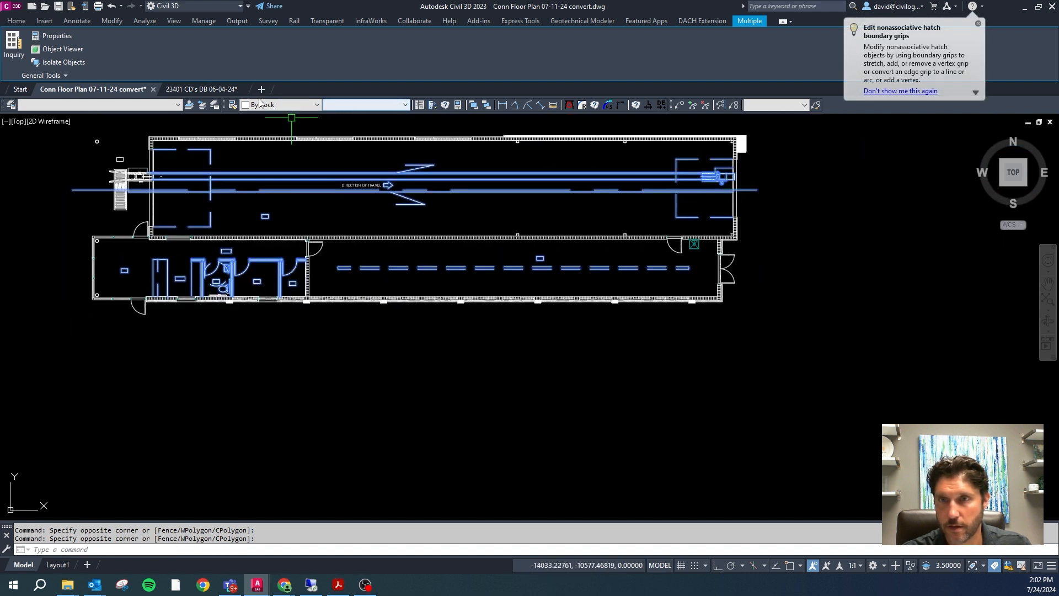
pyautogui.click(260, 103)
pyautogui.click(263, 168)
pyautogui.press('Escape')
pyautogui.scroll(4, 206, 265)
pyautogui.click(156, 236)
pyautogui.click(100, 289)
pyautogui.scroll(-3, 135, 240)
pyautogui.press('Escape')
# Set the color of the interior walls and doors, including the long wall between the tunnel and equipment room, to Magenta.
pyautogui.click(382, 259)
pyautogui.click(319, 285)
pyautogui.scroll(4, 218, 254)
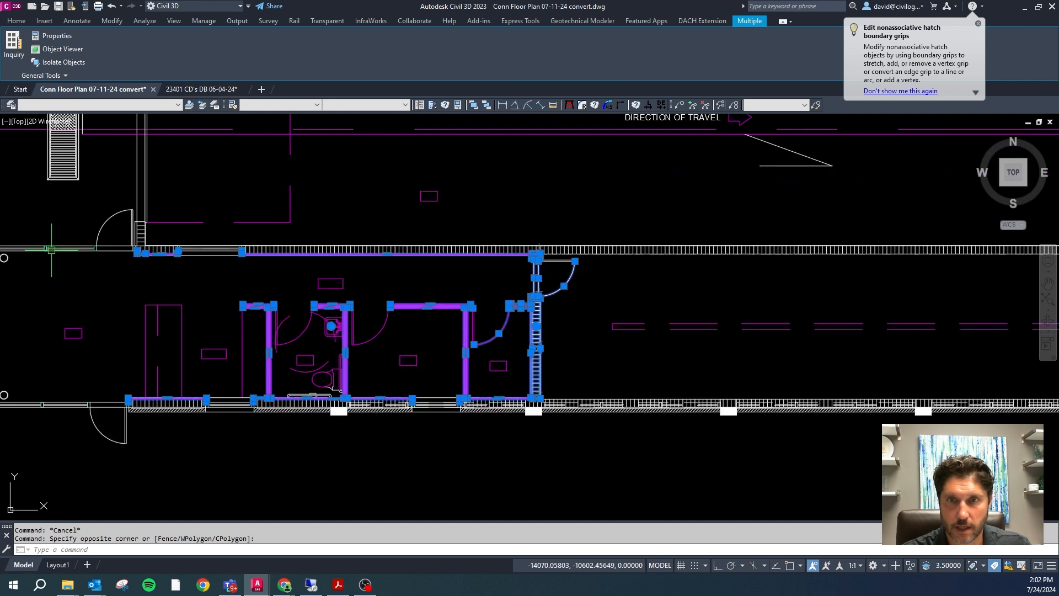
pyautogui.click(266, 233)
pyautogui.click(201, 268)
pyautogui.scroll(-4, 264, 323)
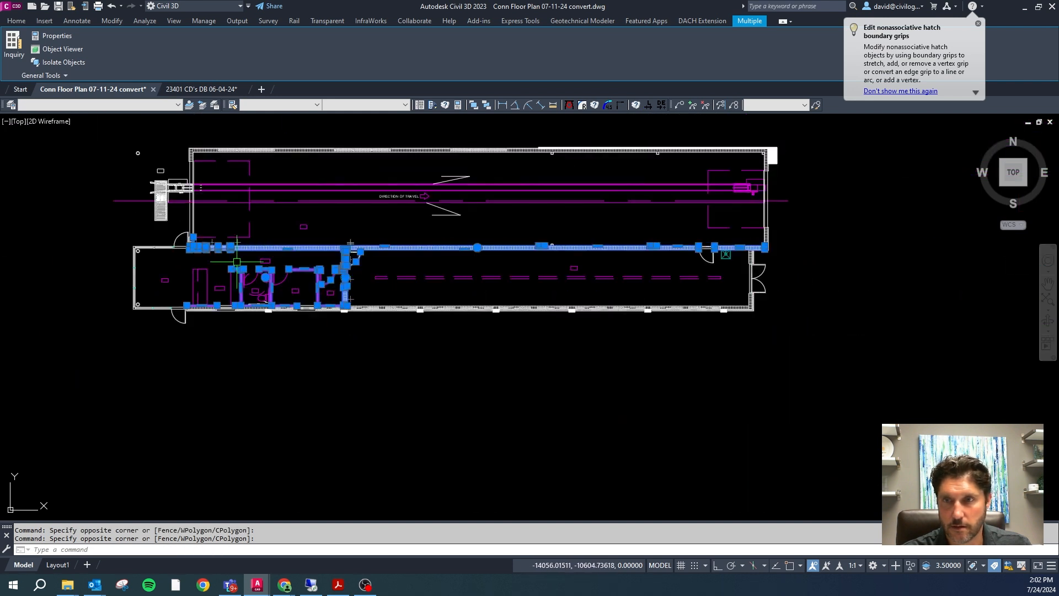
pyautogui.scroll(3, 712, 246)
pyautogui.click(719, 266)
pyautogui.click(571, 223)
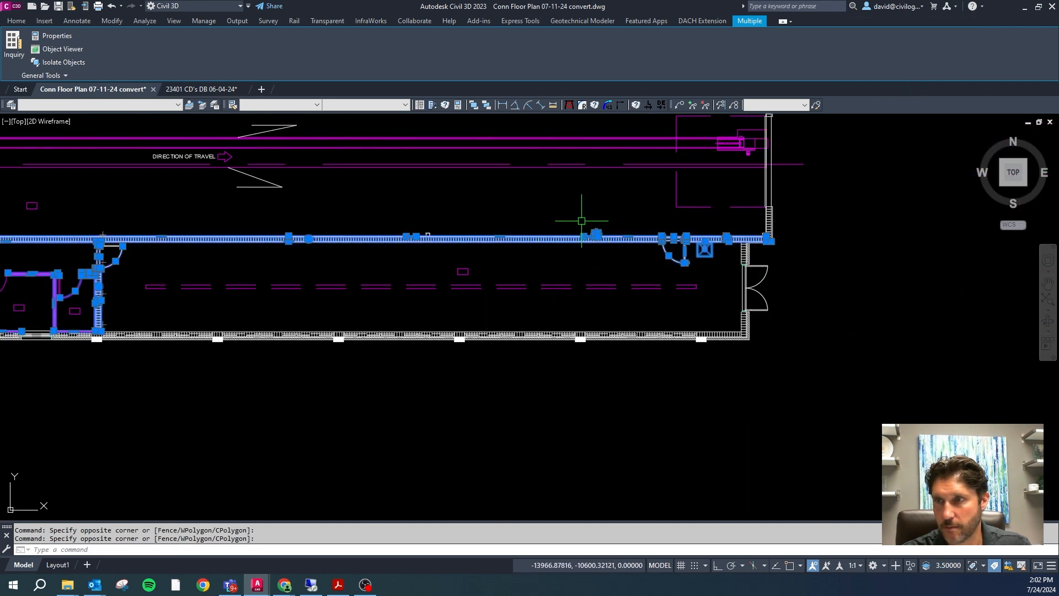
pyautogui.scroll(-2, 669, 226)
pyautogui.click(581, 248)
pyautogui.click(258, 219)
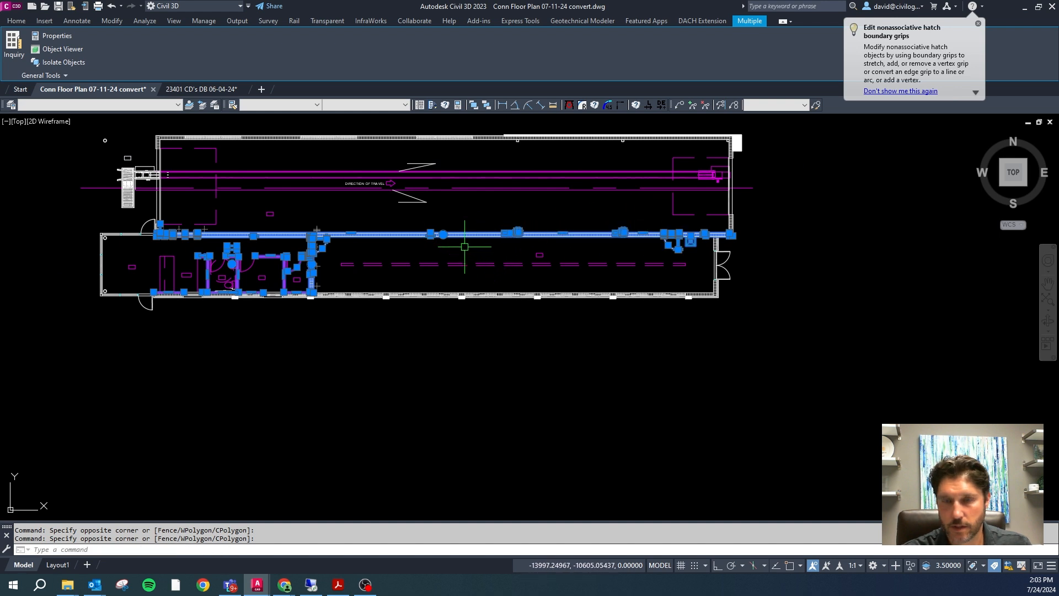
pyautogui.click(294, 105)
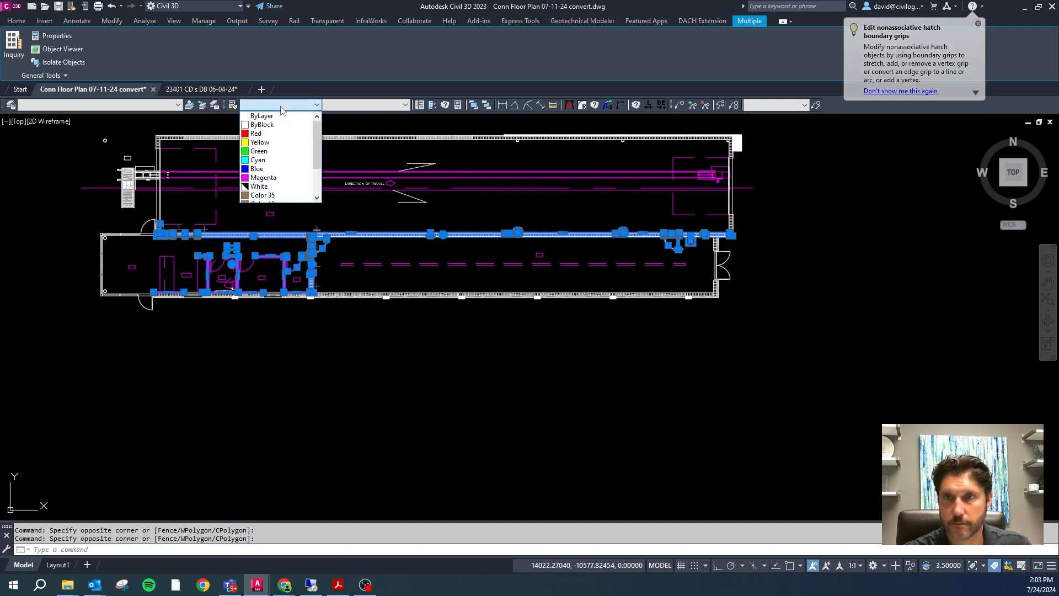
pyautogui.click(264, 177)
pyautogui.press('Escape')
# Delete the zigzag break-line symbols around the direction-of-travel arrow in the tunnel.
pyautogui.scroll(4, 419, 162)
pyautogui.click(447, 169)
pyautogui.click(419, 263)
pyautogui.press('Delete')
pyautogui.scroll(-5, 348, 275)
# Thaw the KEYNOTES, RM-TXT and ROOFLINE layers.
pyautogui.press('Escape')
pyautogui.press('Escape')
pyautogui.rightClick(337, 251)
pyautogui.click(450, 379)
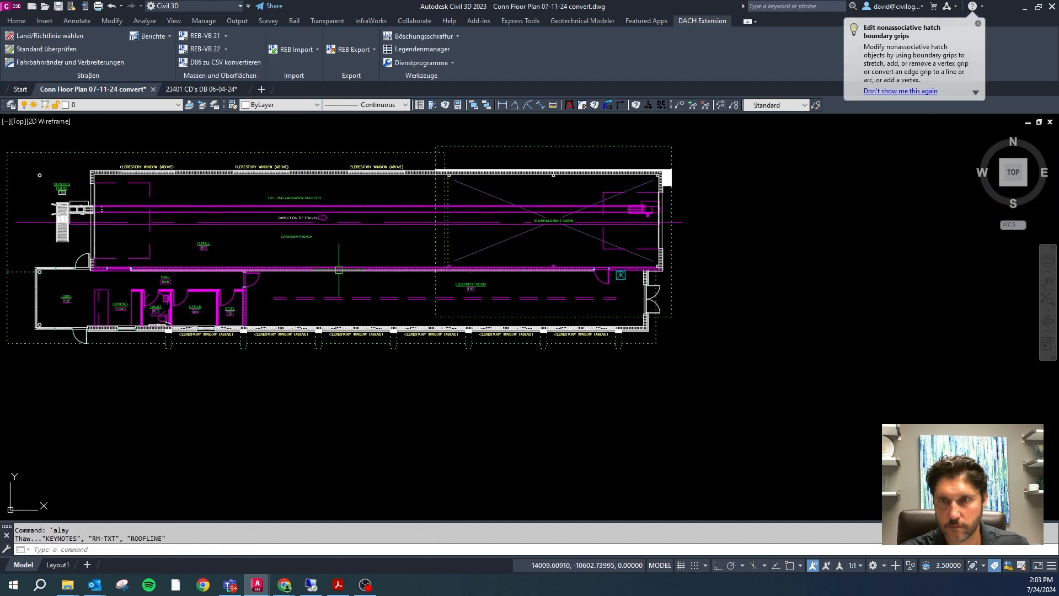
# Inspect the color formatting of the easternmost CLERESTORY WINDOW (ABOVE) label on the north wall in the text editor.
pyautogui.click(378, 161)
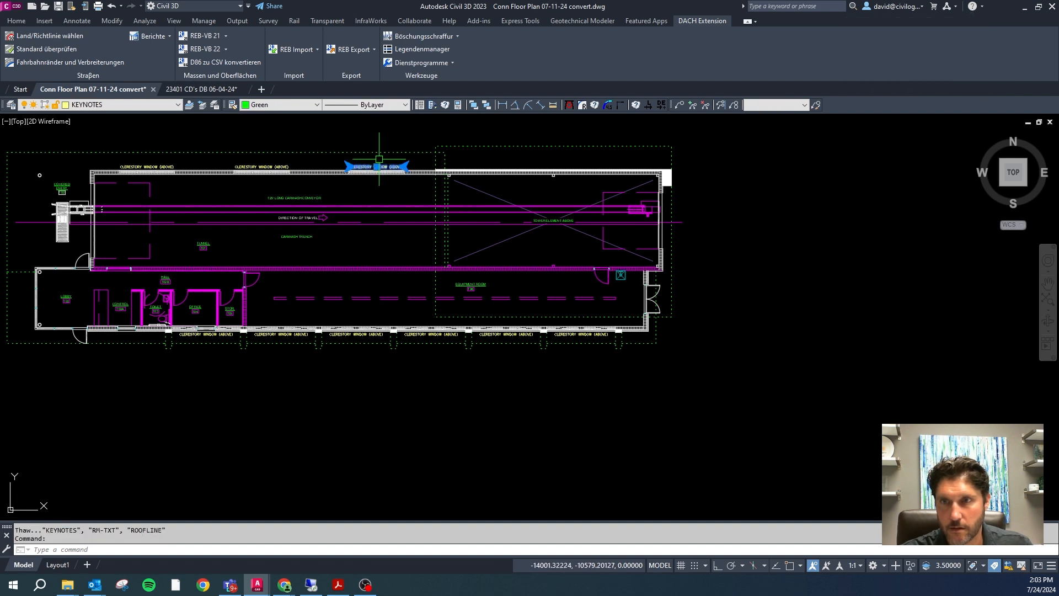
pyautogui.scroll(5, 375, 163)
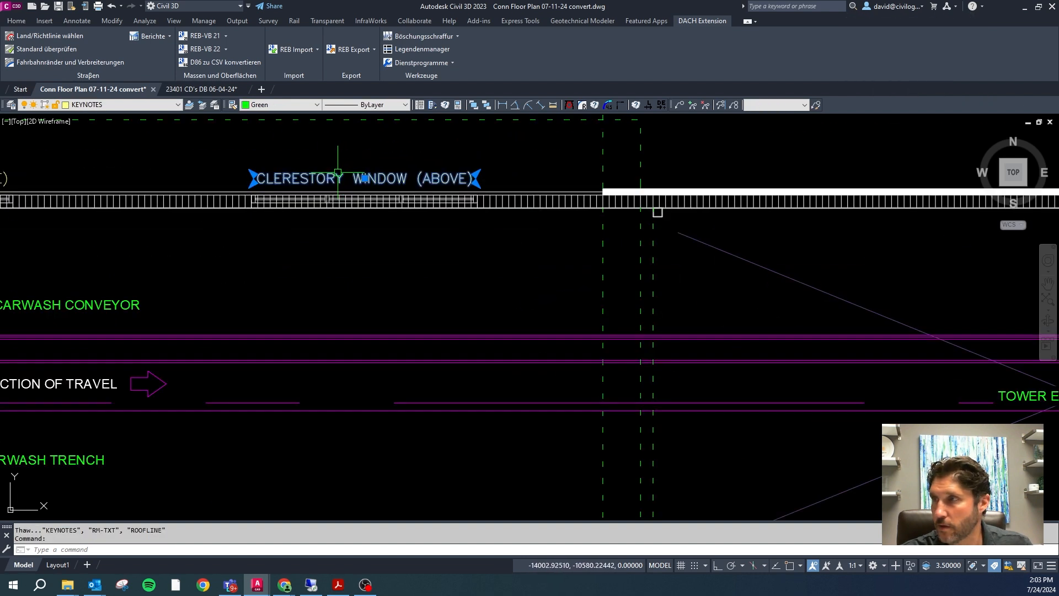
pyautogui.press('Escape')
pyautogui.click(423, 178)
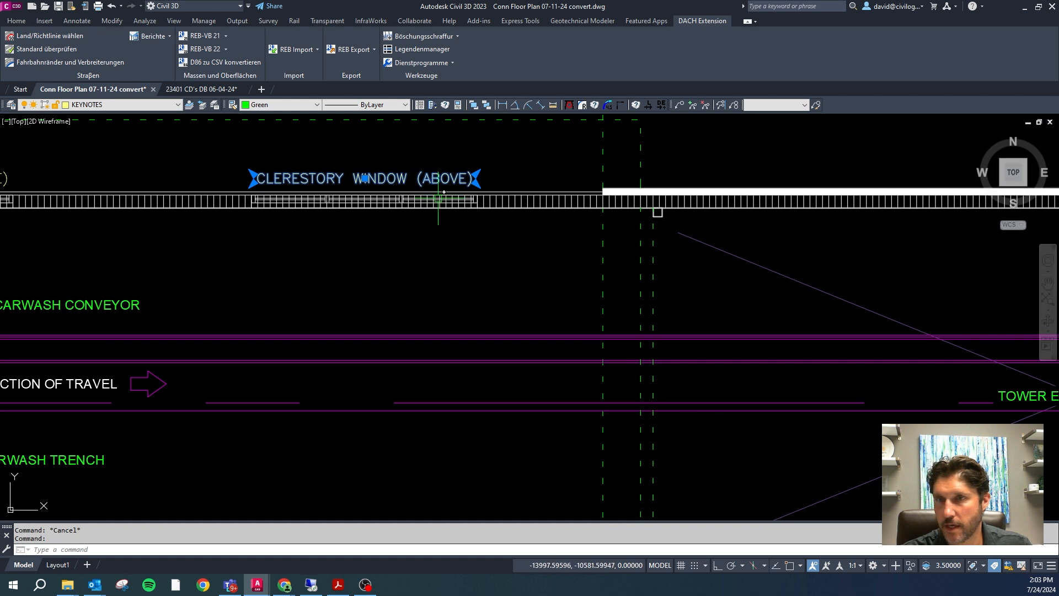
pyautogui.doubleClick(388, 179)
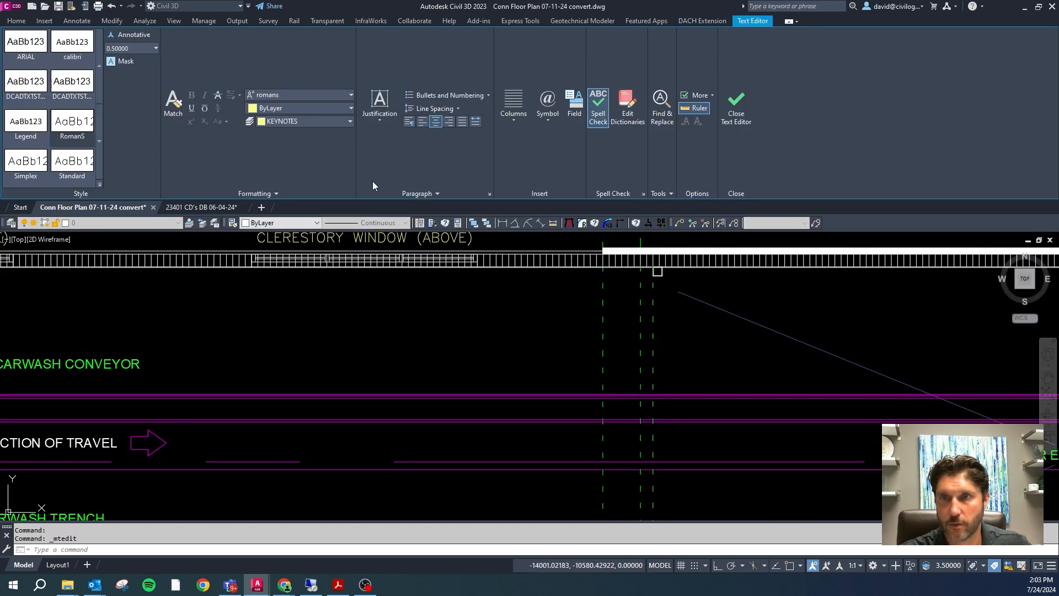
pyautogui.click(364, 226)
# Explode the easternmost north-wall CLERESTORY WINDOW (ABOVE) label into single-line text and set its color to Green.
pyautogui.click(398, 173)
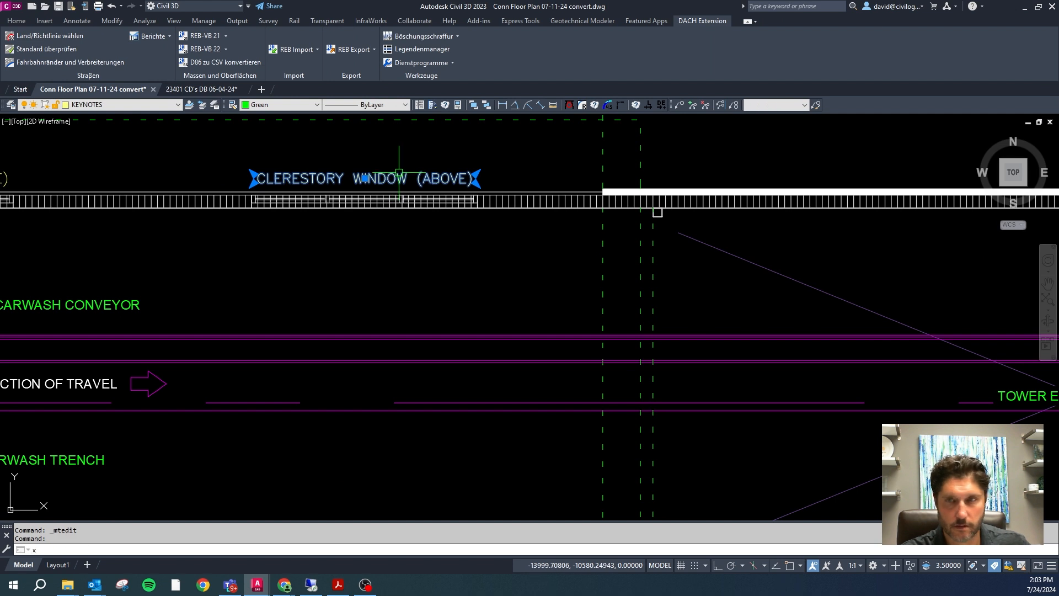
pyautogui.press('Escape')
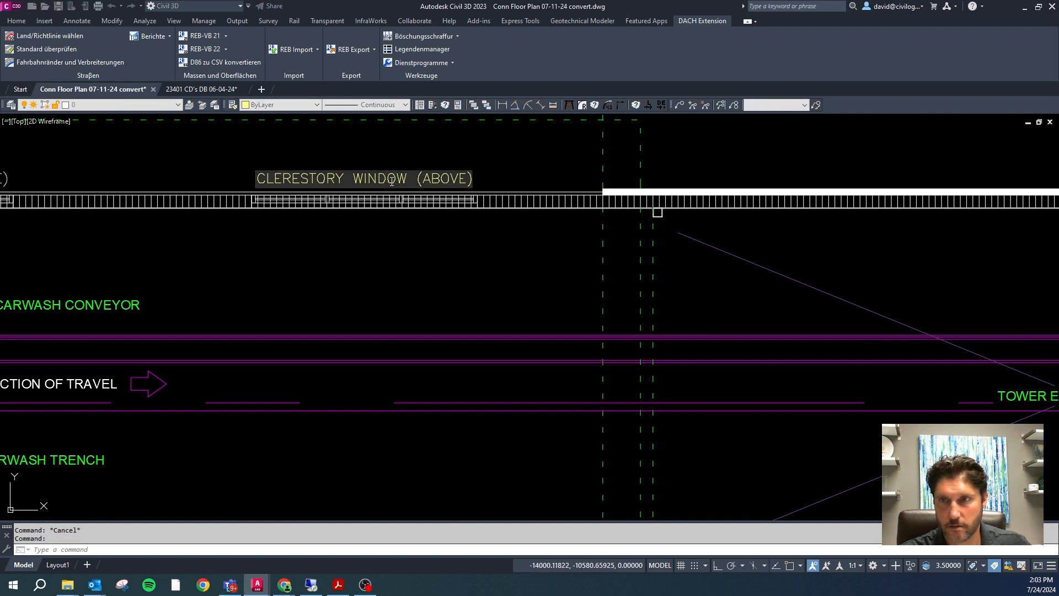
pyautogui.doubleClick(390, 182)
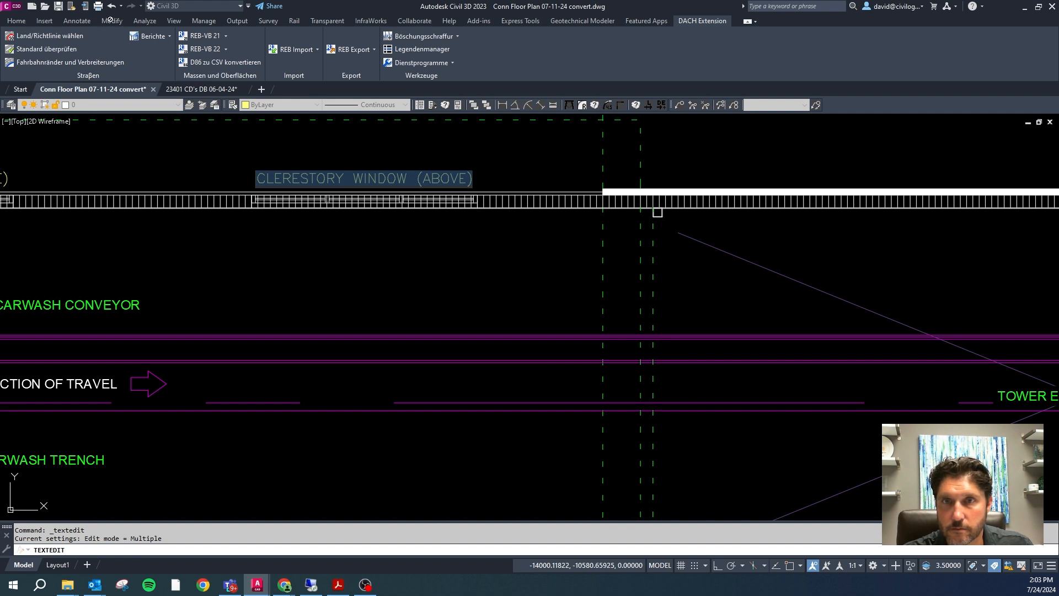
pyautogui.click(230, 165)
pyautogui.press('Escape')
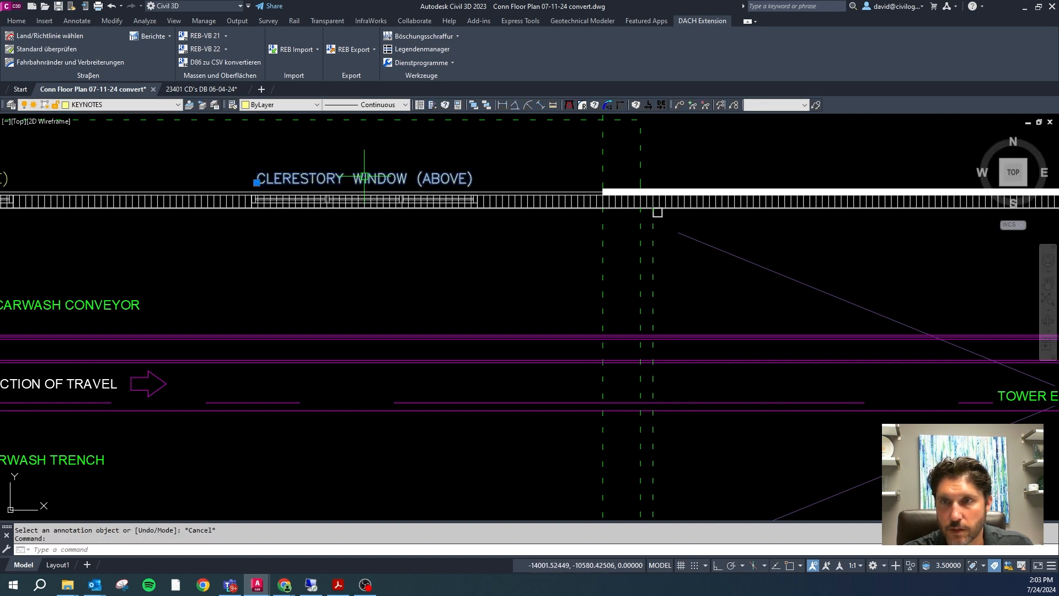
pyautogui.click(112, 21)
pyautogui.press('Escape')
pyautogui.click(287, 104)
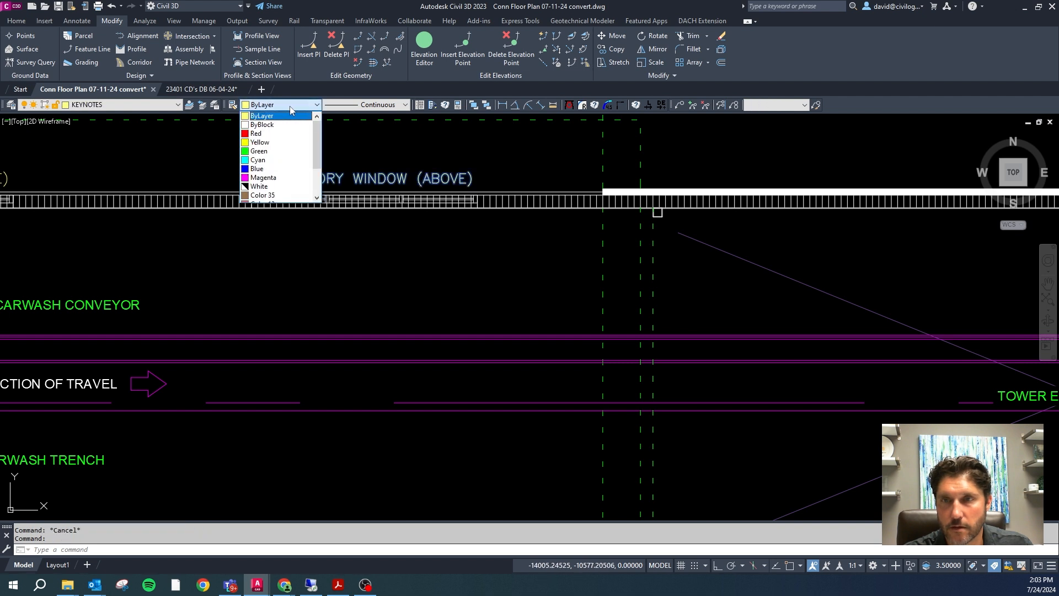
pyautogui.click(271, 148)
pyautogui.scroll(-4, 493, 196)
pyautogui.click(270, 190)
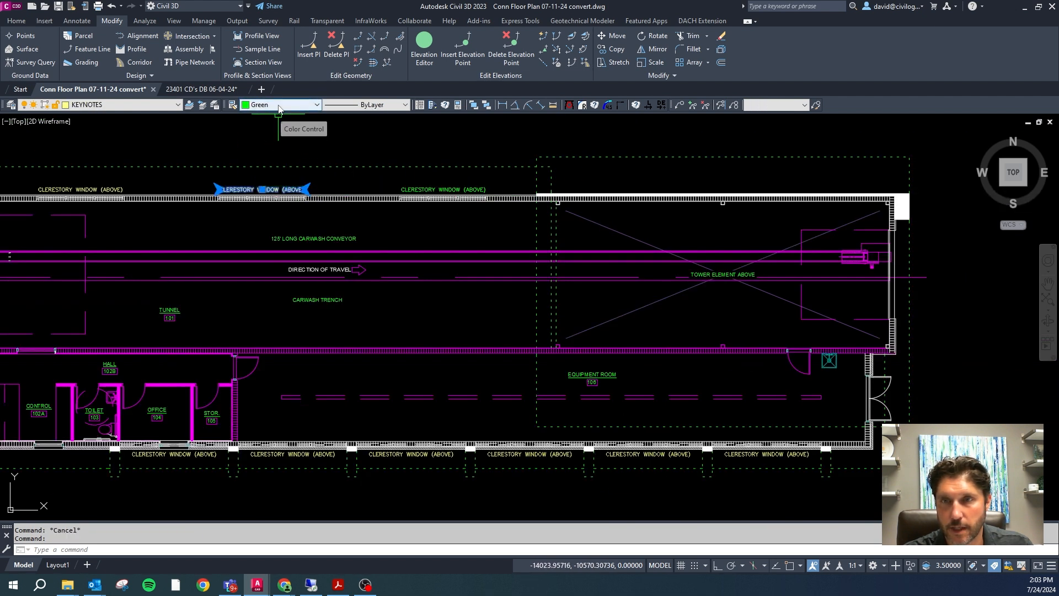
pyautogui.press('Escape')
pyautogui.scroll(4, 253, 177)
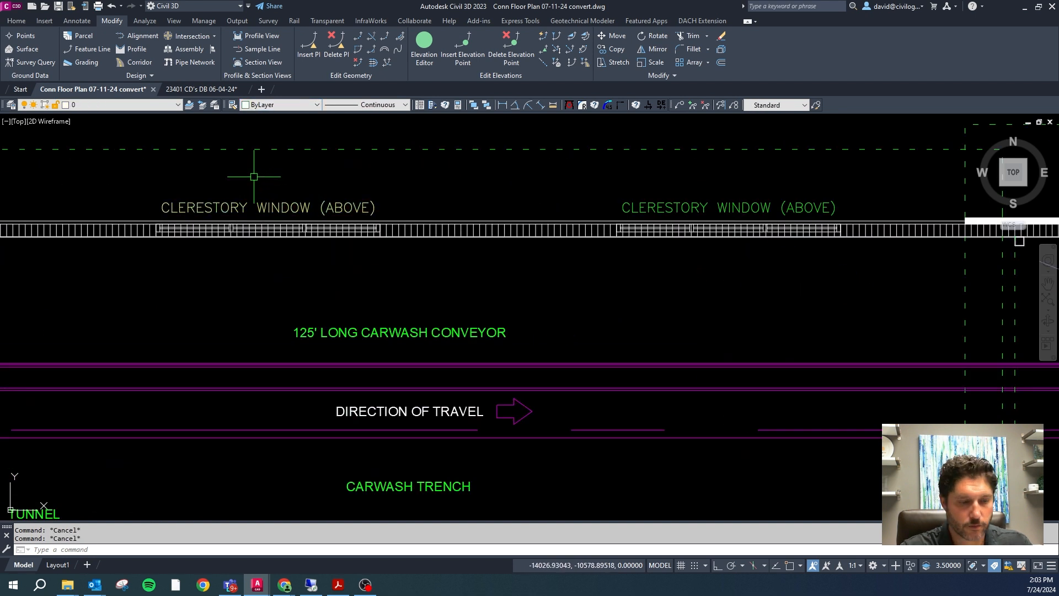
pyautogui.write('l')
pyautogui.press('Return')
pyautogui.press('Escape')
# Change the text formatting color of the middle north-wall CLERESTORY WINDOW (ABOVE) label to Green in the text editor.
pyautogui.click(282, 207)
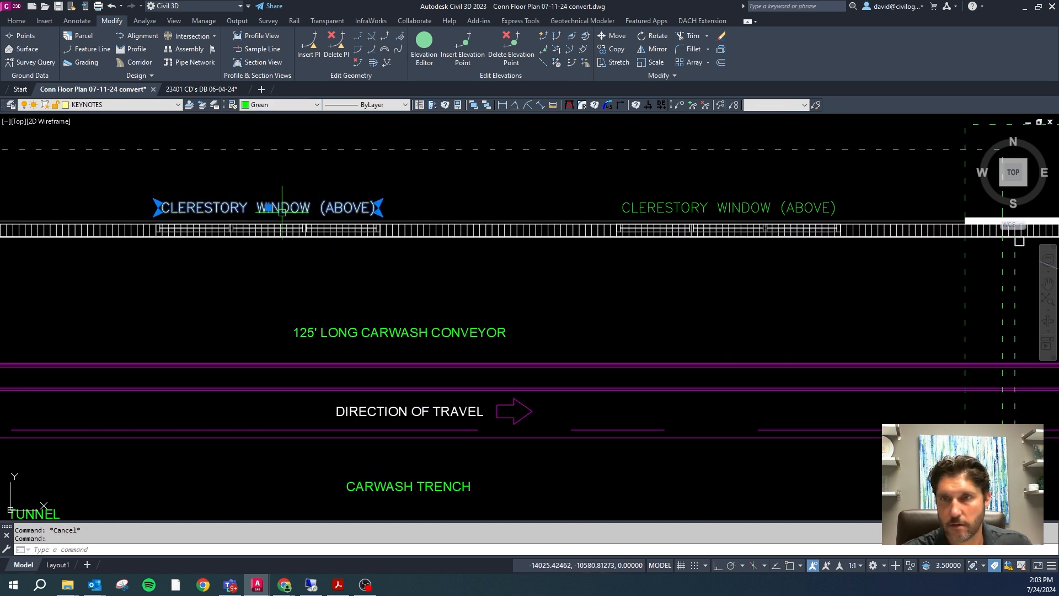
pyautogui.doubleClick(298, 208)
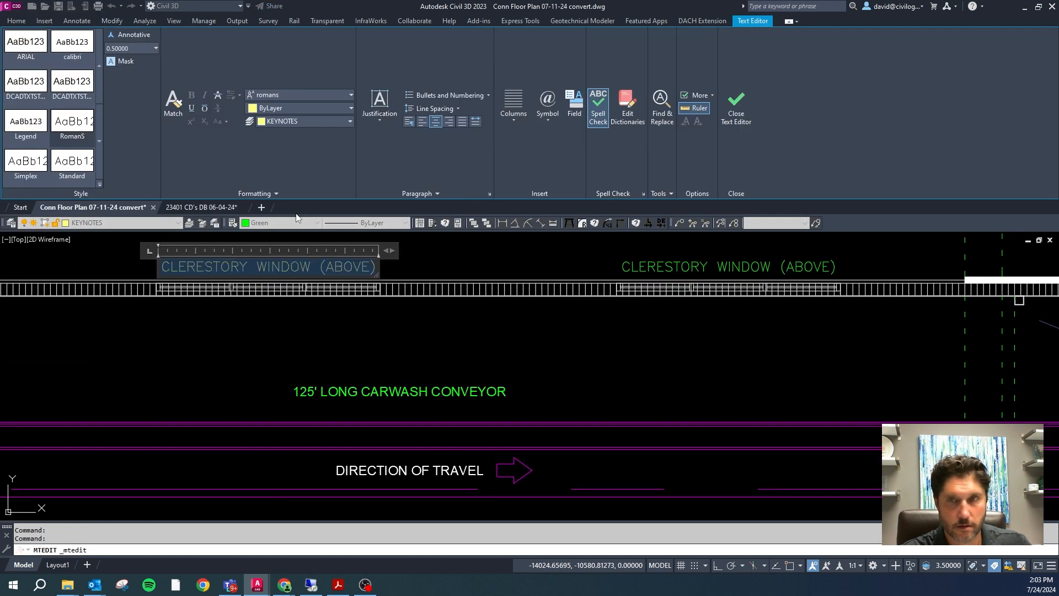
pyautogui.click(291, 107)
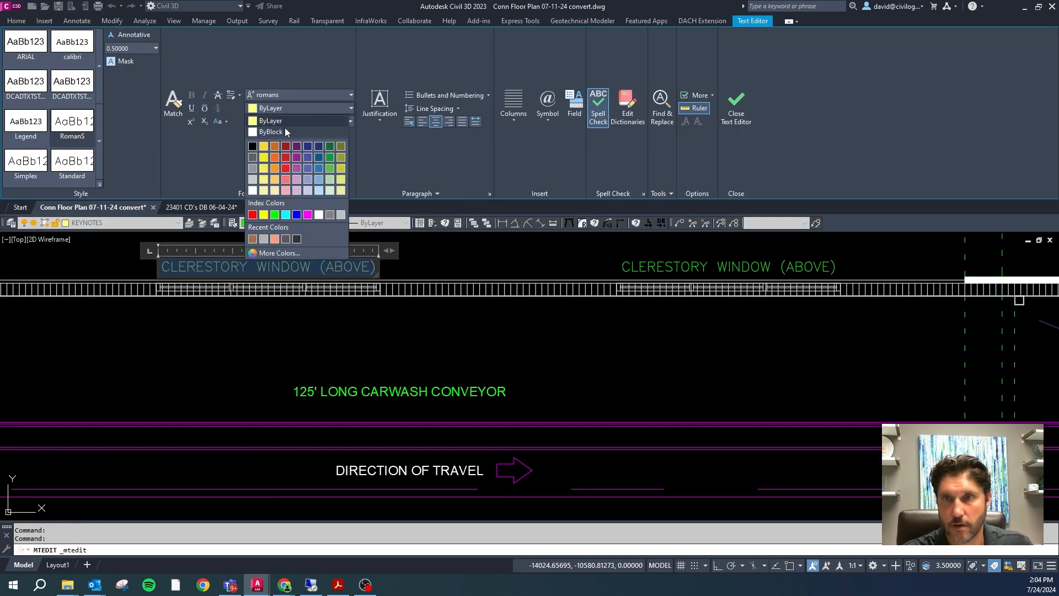
pyautogui.click(287, 132)
pyautogui.press('Escape')
pyautogui.press('Escape')
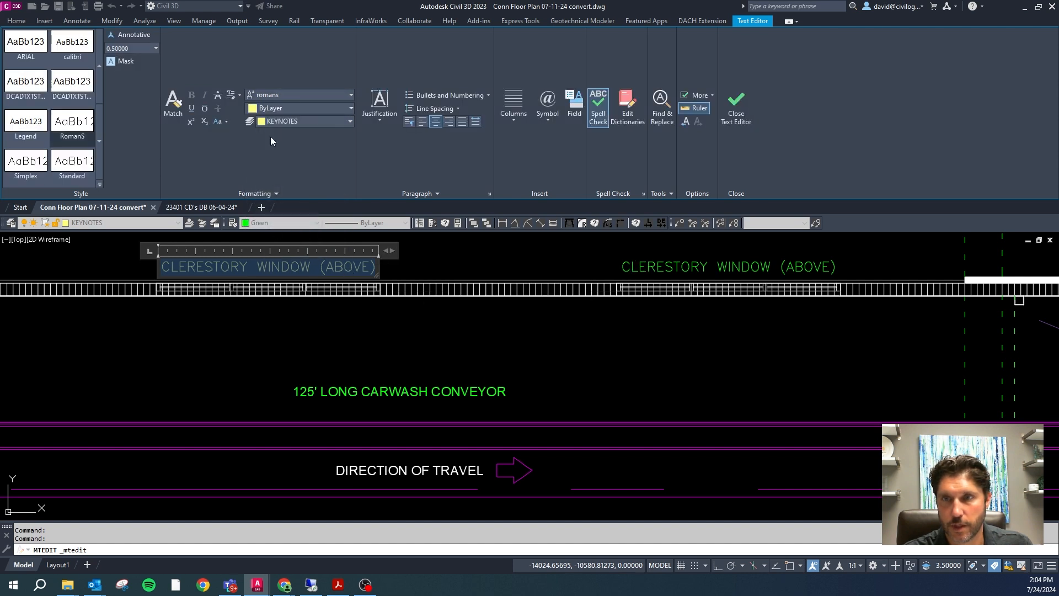
pyautogui.click(280, 109)
pyautogui.click(274, 223)
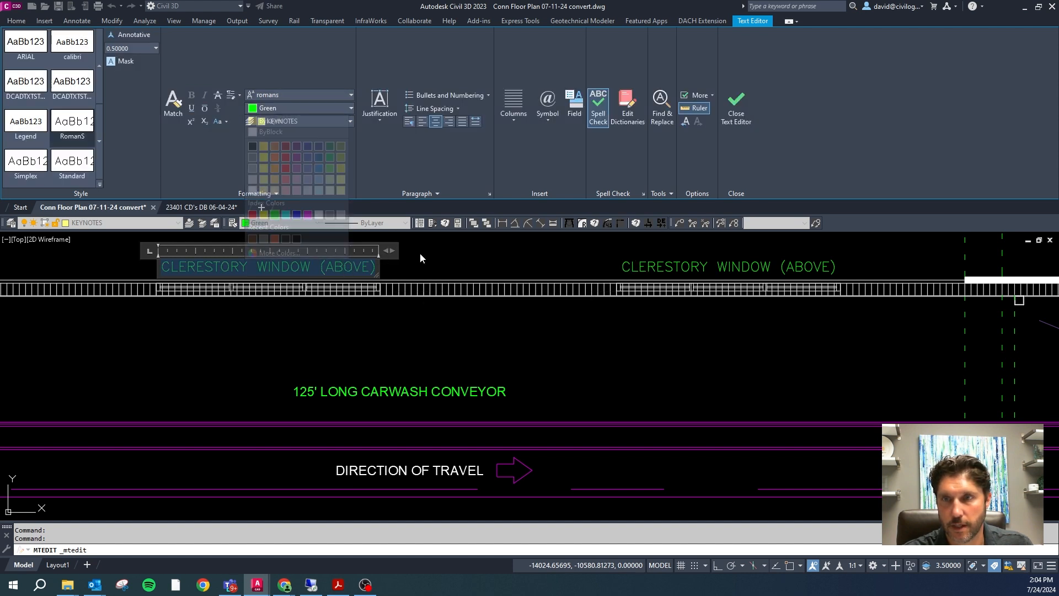
pyautogui.click(420, 252)
pyautogui.press('Escape')
# Change the conveyor entry equipment and floor grate at the COVERED ENTRY on the building's west end to Magenta.
pyautogui.scroll(-6, 385, 342)
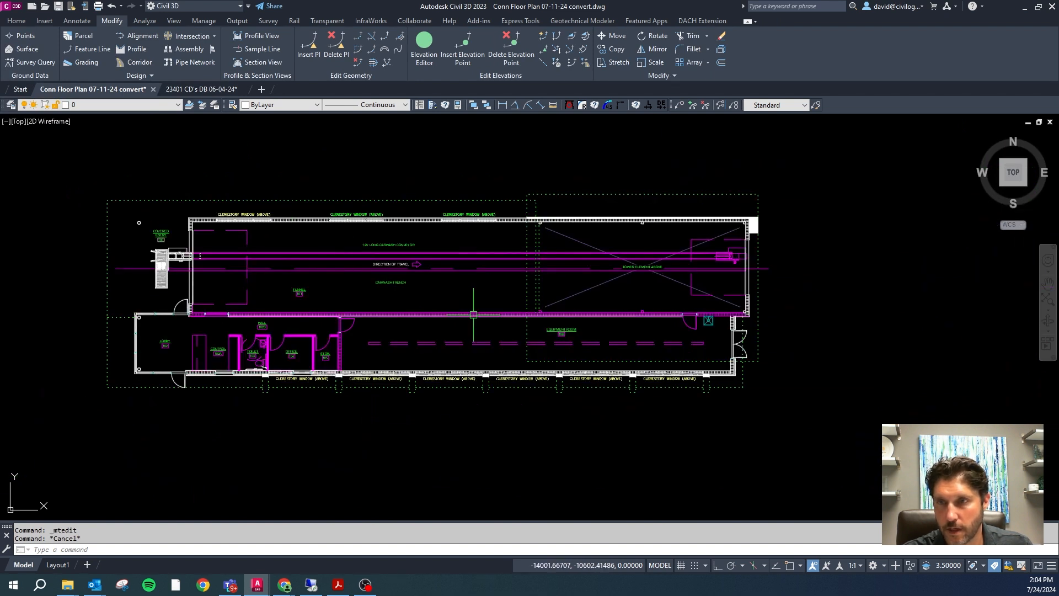
pyautogui.scroll(6, 141, 257)
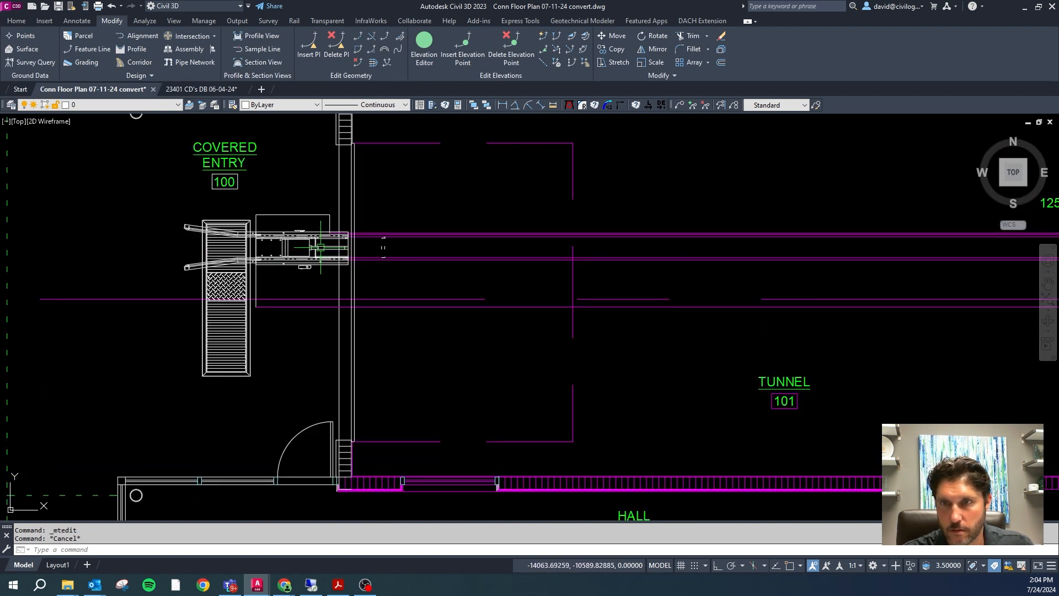
pyautogui.click(156, 200)
pyautogui.click(453, 298)
pyautogui.click(262, 397)
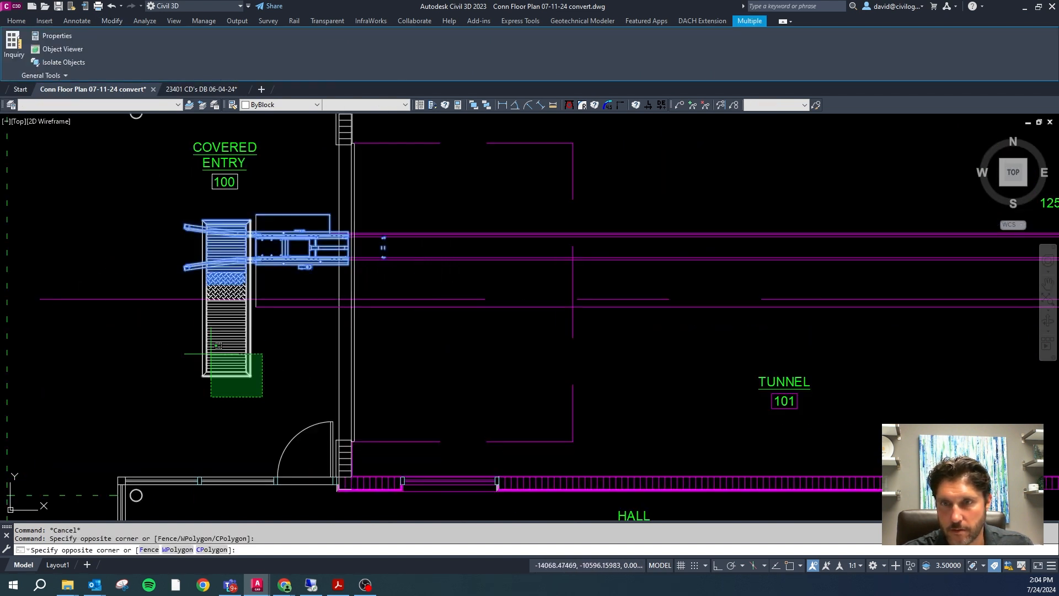
pyautogui.click(210, 353)
pyautogui.click(183, 200)
pyautogui.click(307, 379)
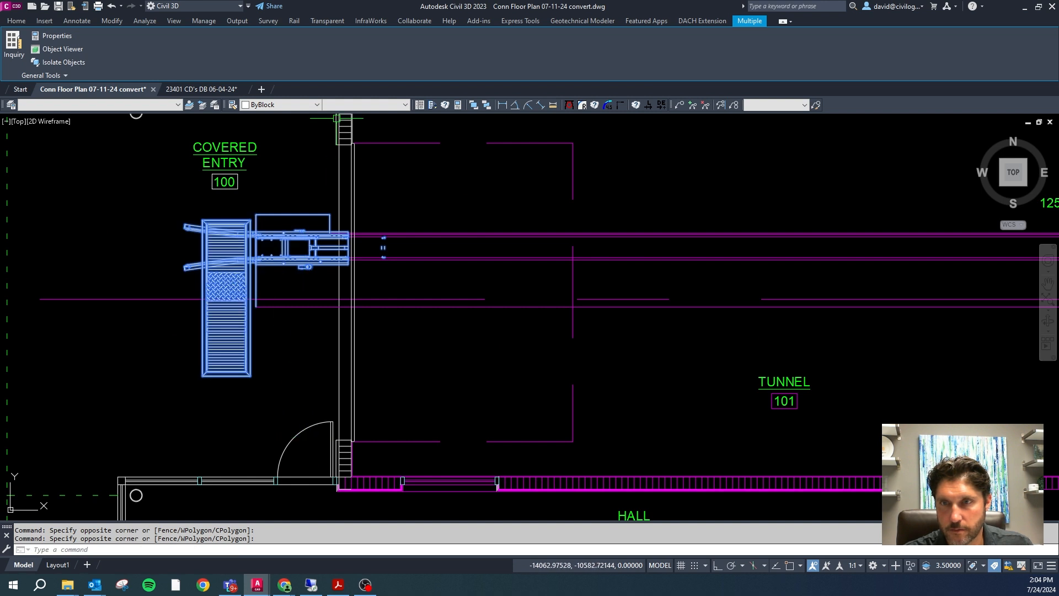
pyautogui.click(294, 105)
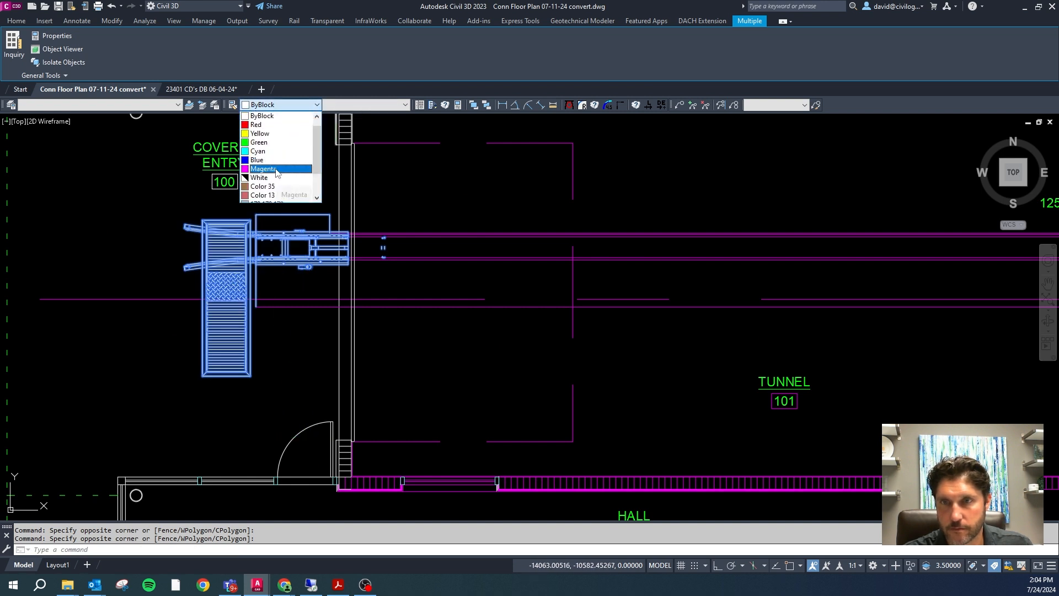
pyautogui.click(265, 176)
pyautogui.scroll(-3, 251, 207)
pyautogui.scroll(-2, 186, 181)
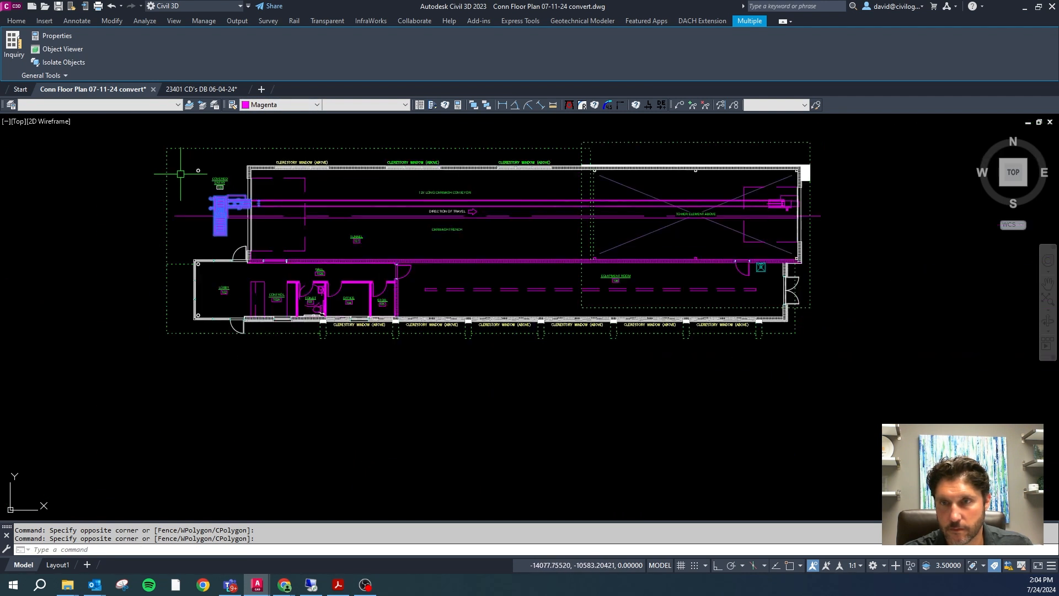
pyautogui.press('Escape')
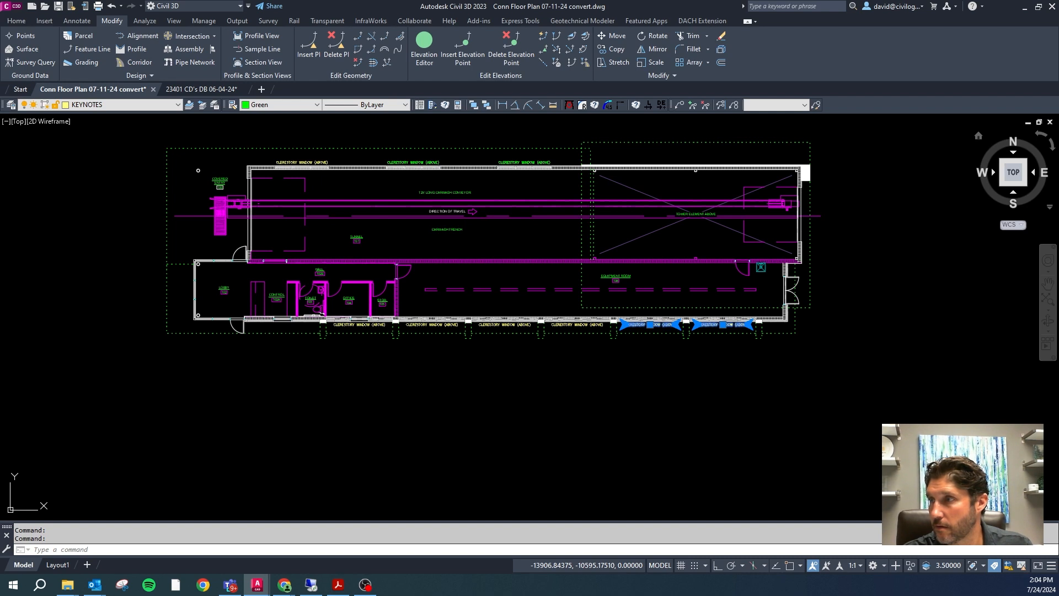
# Set the text formatting color of the third south-wall CLERESTORY WINDOW (ABOVE) label from the east to Green.
pyautogui.click(607, 366)
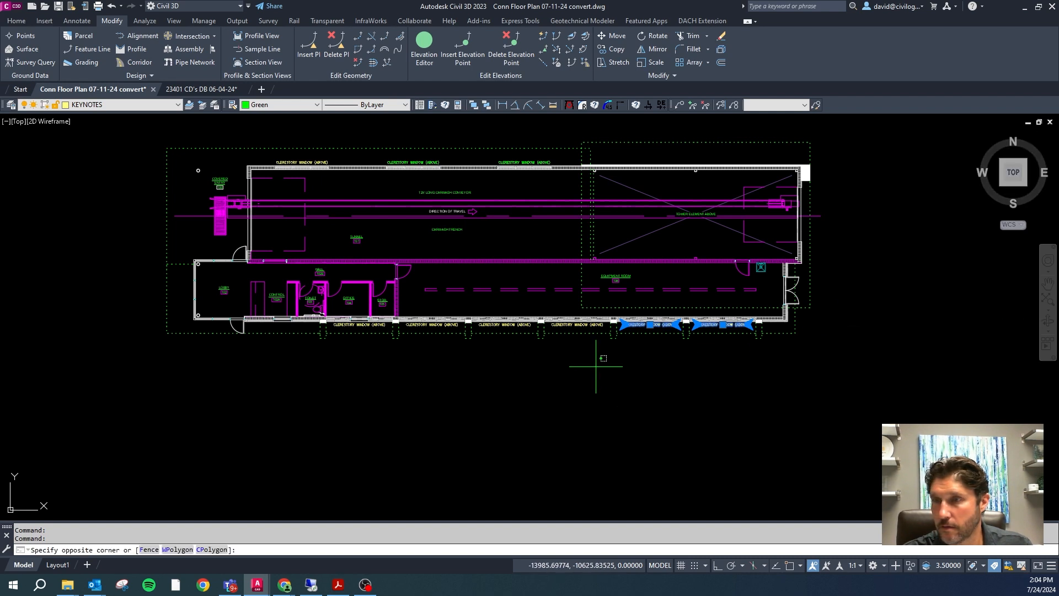
pyautogui.scroll(4, 596, 326)
pyautogui.press('Escape')
pyautogui.click(592, 333)
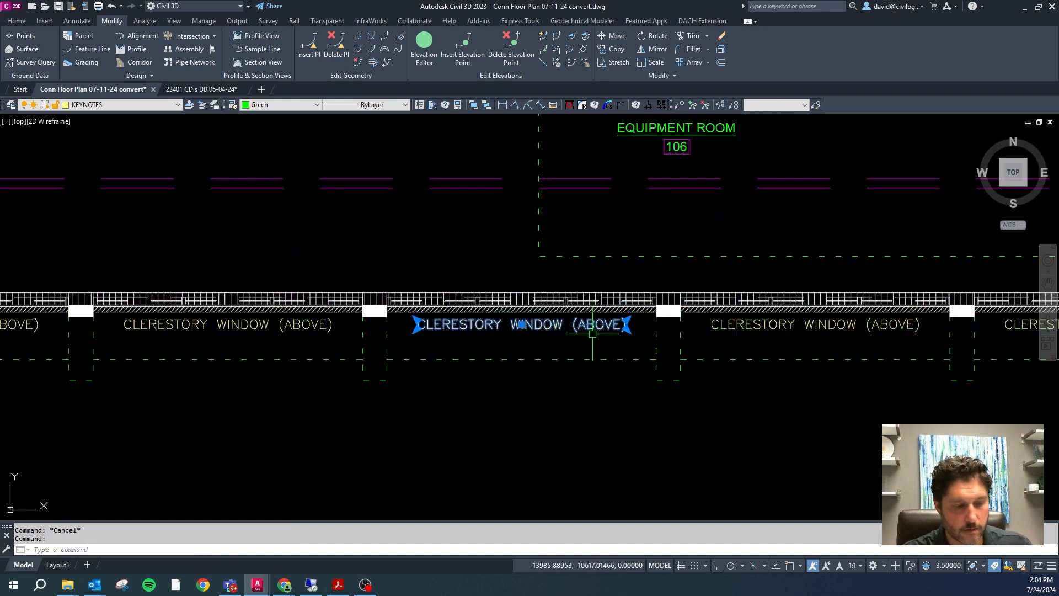
pyautogui.doubleClick(546, 324)
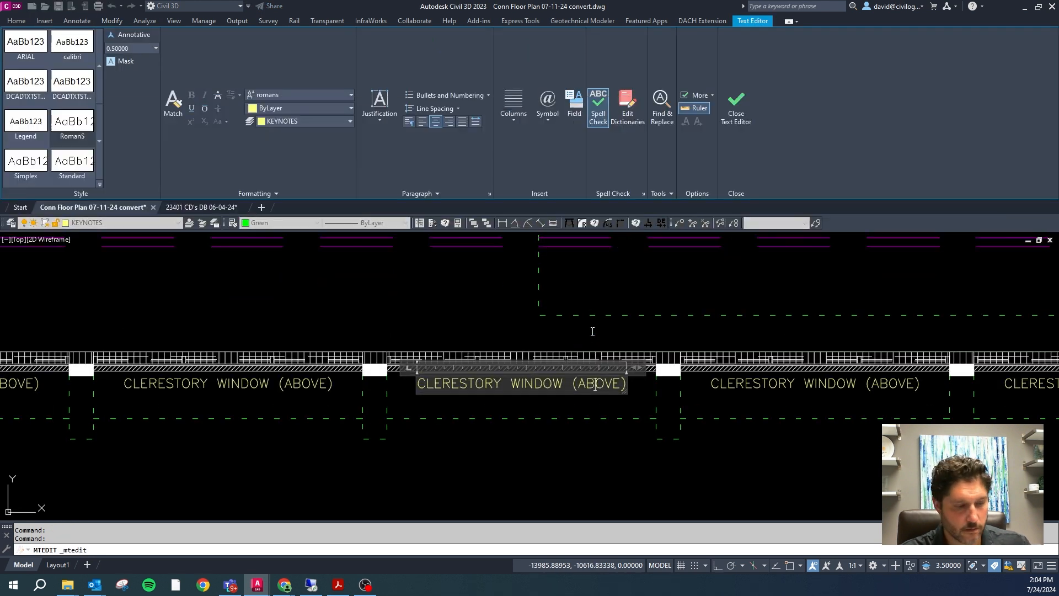
pyautogui.click(281, 109)
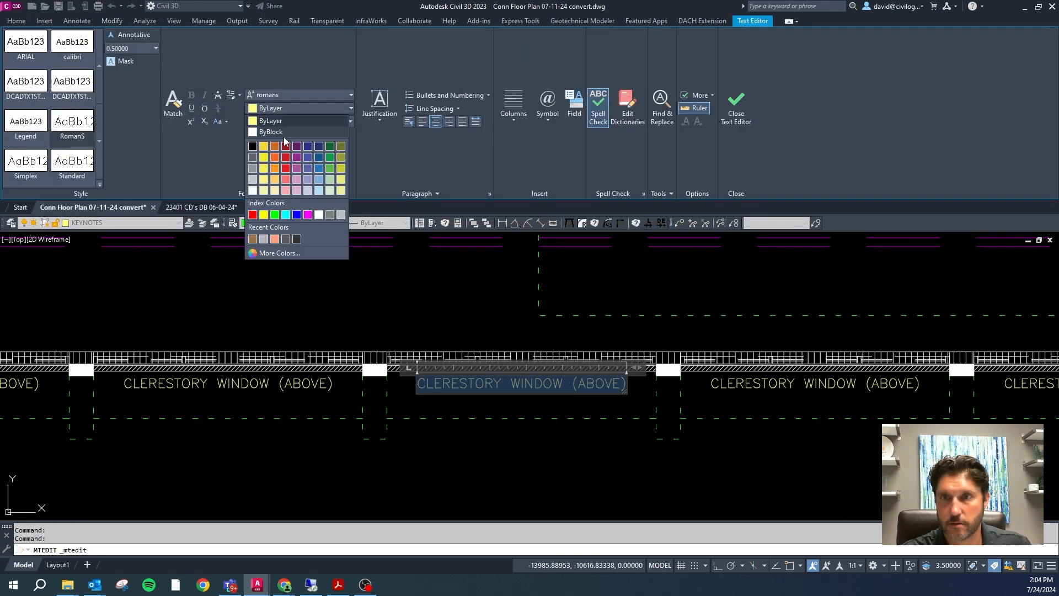
pyautogui.click(275, 215)
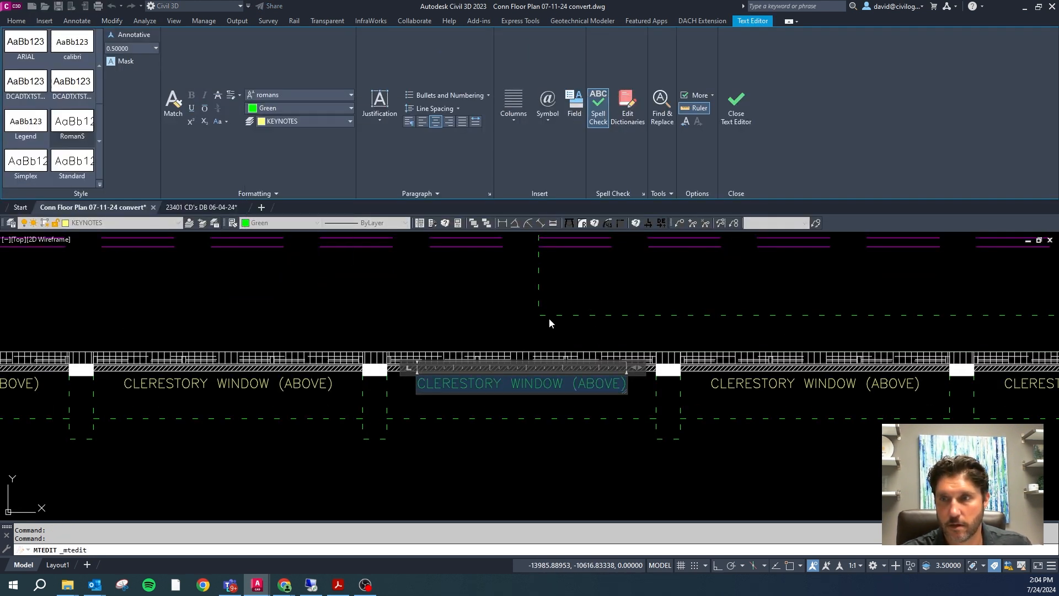
pyautogui.press('Escape')
# Set the text formatting color of the second south-wall CLERESTORY WINDOW (ABOVE) label from the east to Green.
pyautogui.click(742, 326)
pyautogui.doubleClick(743, 328)
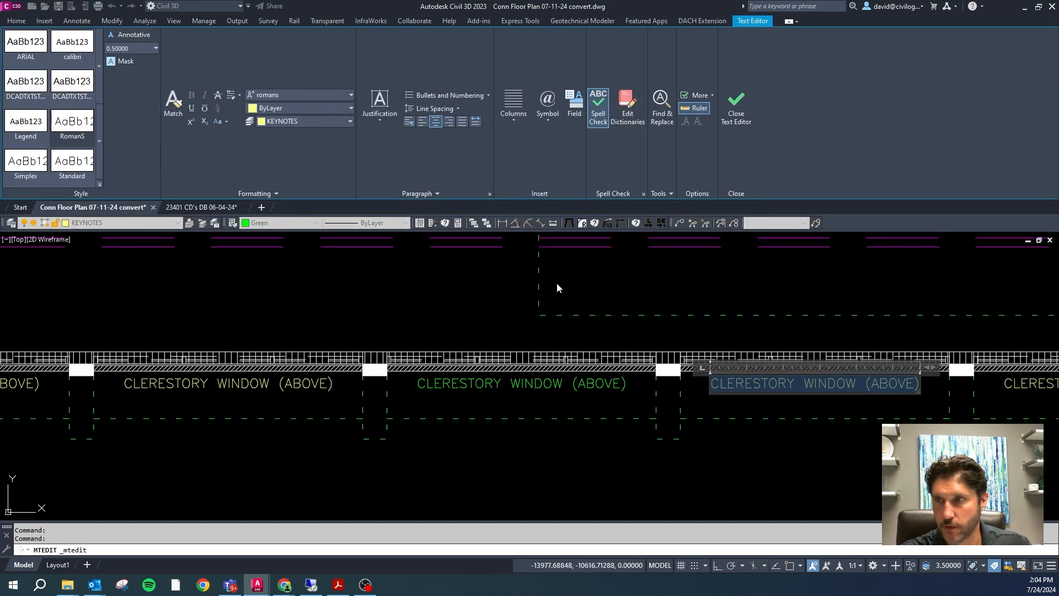
pyautogui.click(279, 109)
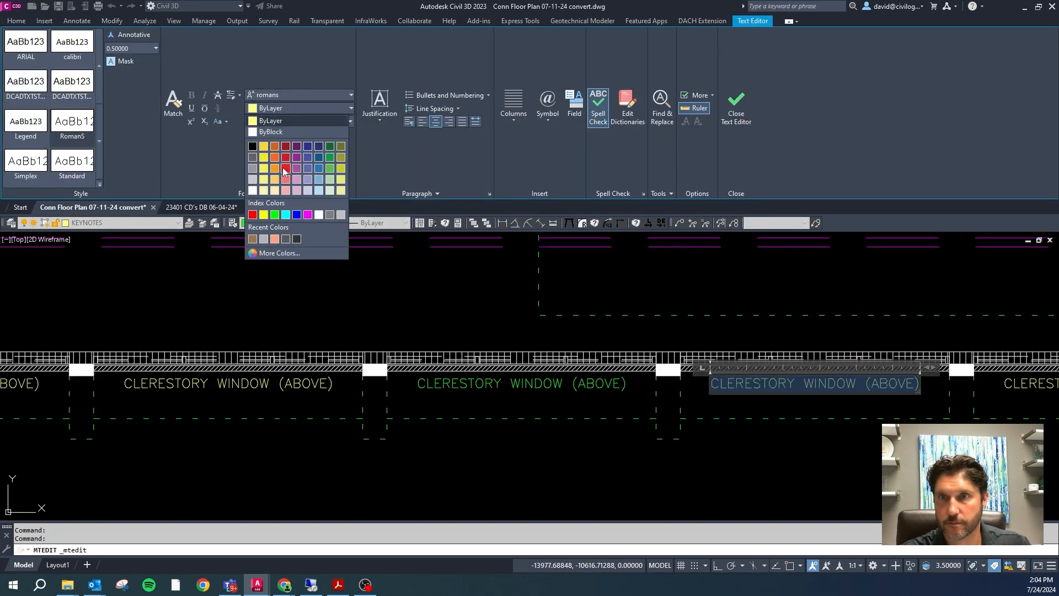
pyautogui.click(276, 215)
pyautogui.click(581, 332)
# Set the text formatting color of the easternmost south-wall CLERESTORY WINDOW (ABOVE) label to Green.
pyautogui.scroll(-3, 521, 302)
pyautogui.doubleClick(779, 290)
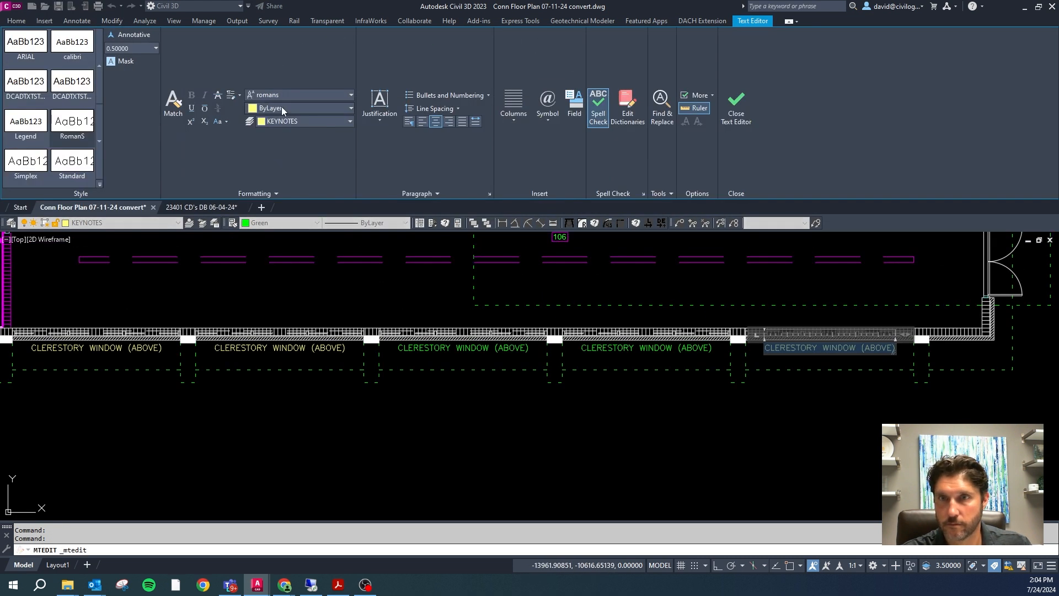
pyautogui.click(281, 108)
pyautogui.click(274, 215)
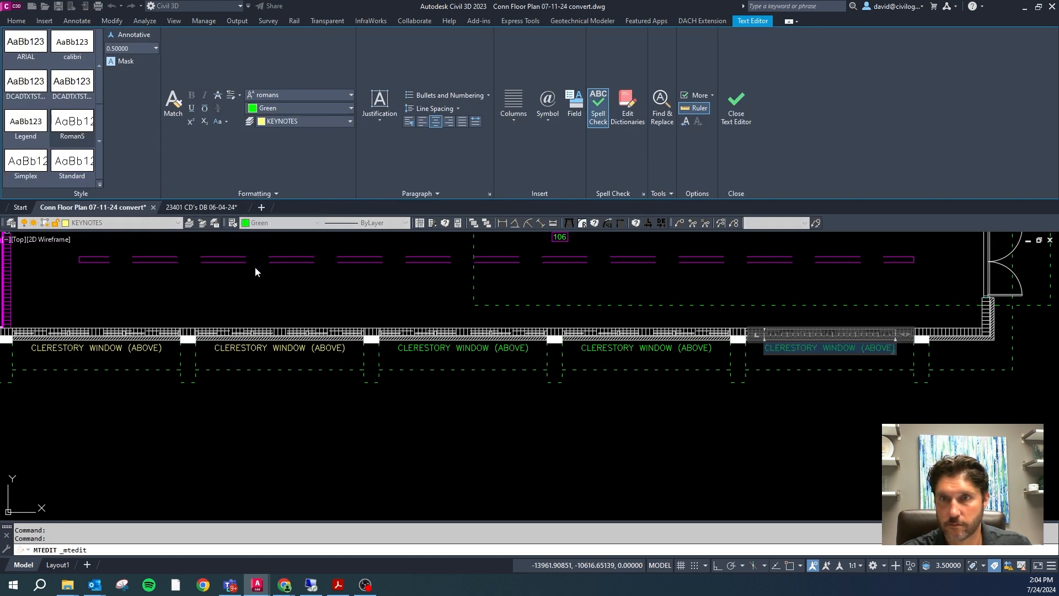
pyautogui.click(222, 288)
# Try to set the text color of the fourth south-wall CLERESTORY WINDOW (ABOVE) label from the east to Green.
pyautogui.doubleClick(234, 288)
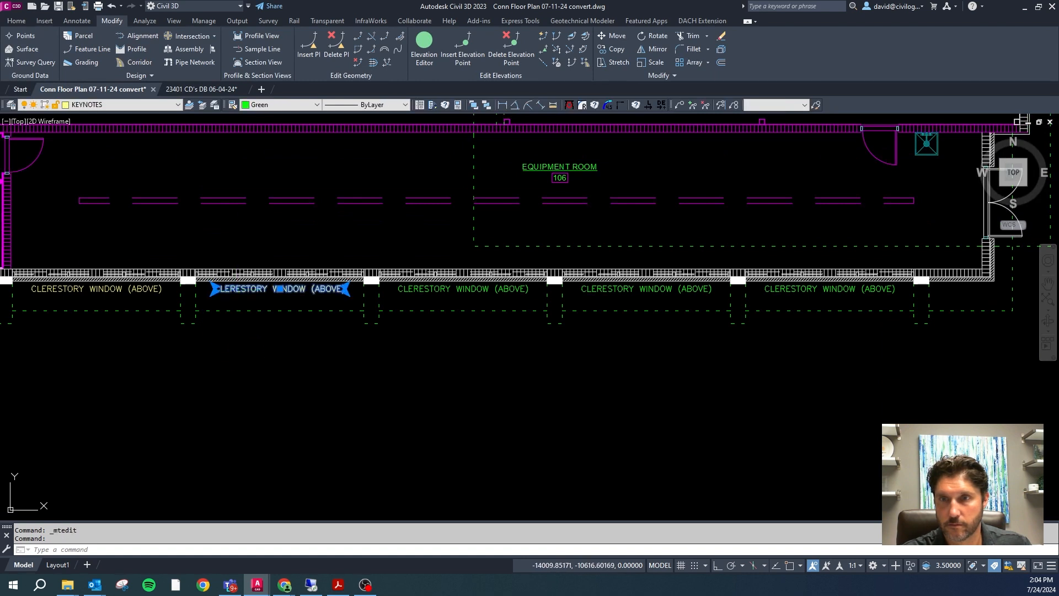
pyautogui.click(282, 108)
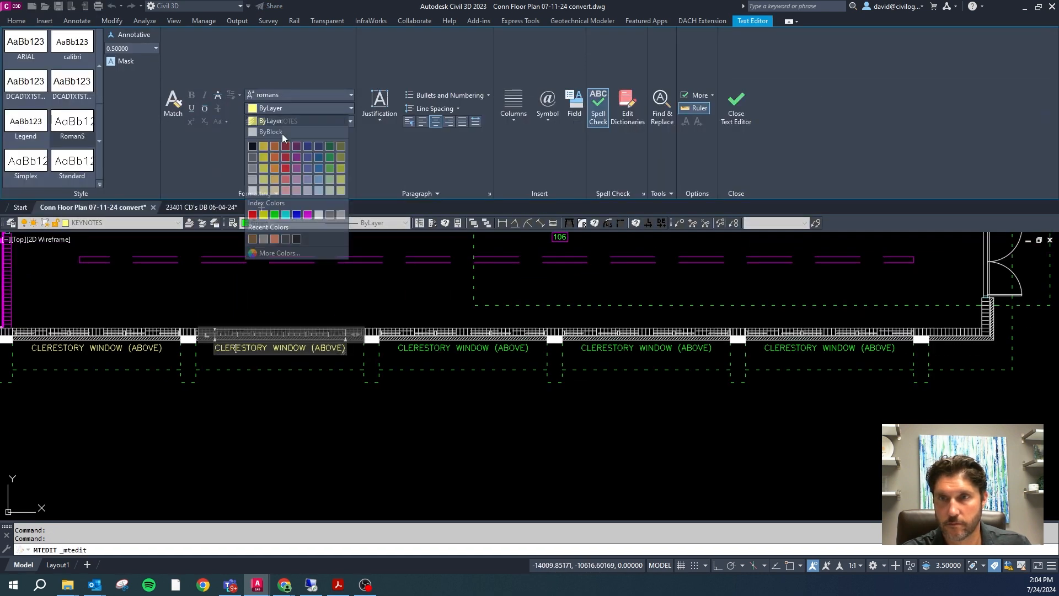
pyautogui.click(275, 215)
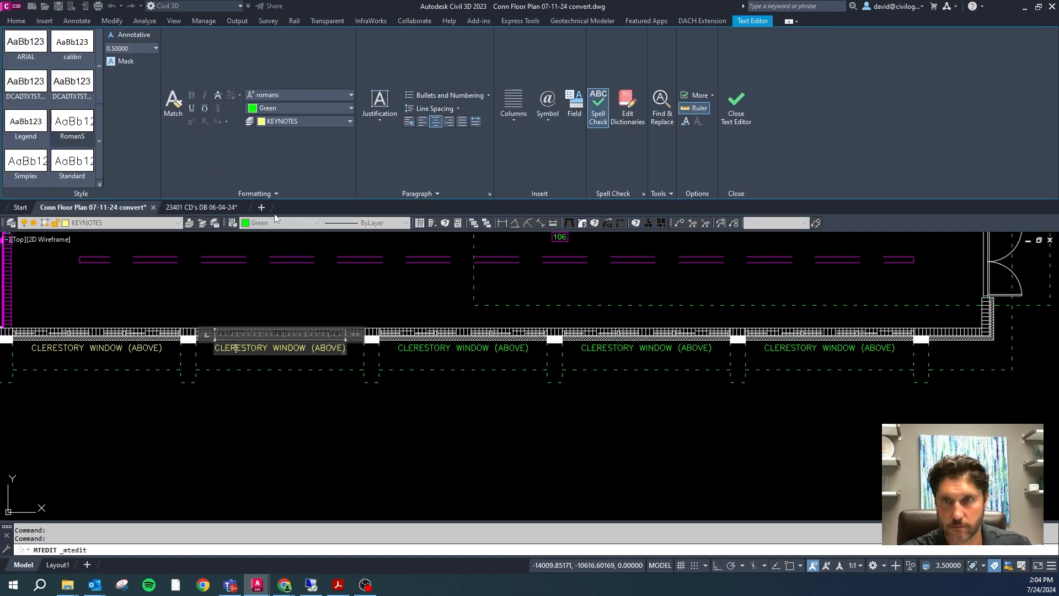
pyautogui.click(391, 318)
pyautogui.press('Escape')
# Delete the fourth and fifth south-wall CLERESTORY WINDOW (ABOVE) labels from the east.
pyautogui.click(215, 291)
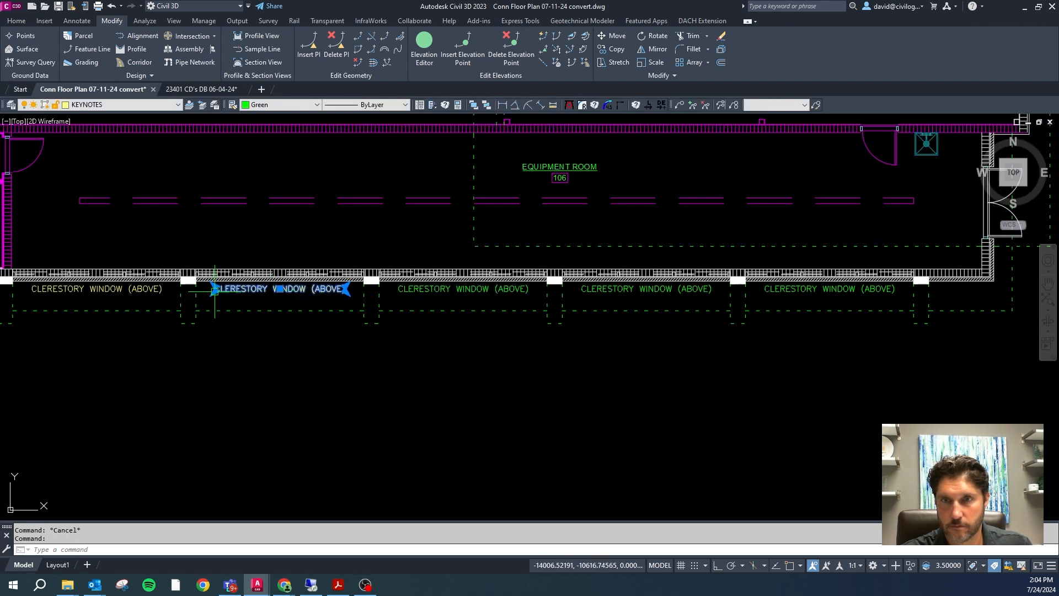
pyautogui.click(143, 288)
pyautogui.press('Delete')
# Copy the westernmost green south-wall CLERESTORY WINDOW (ABOVE) label straight west, with ortho on, into the two empty window bays.
pyautogui.click(437, 290)
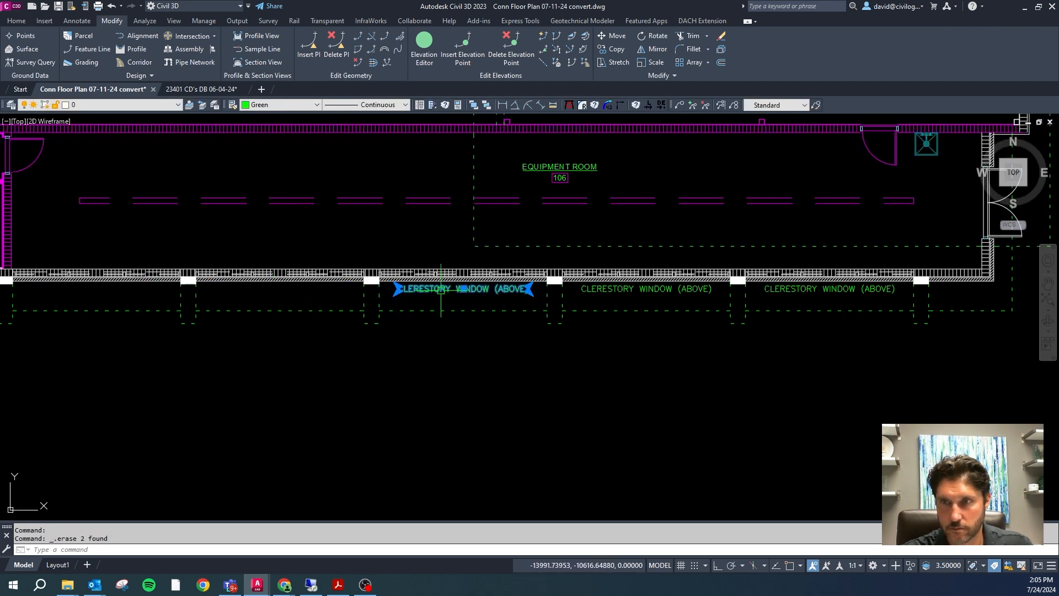
pyautogui.write('co')
pyautogui.press('space')
pyautogui.click(491, 316)
pyautogui.press('F8')
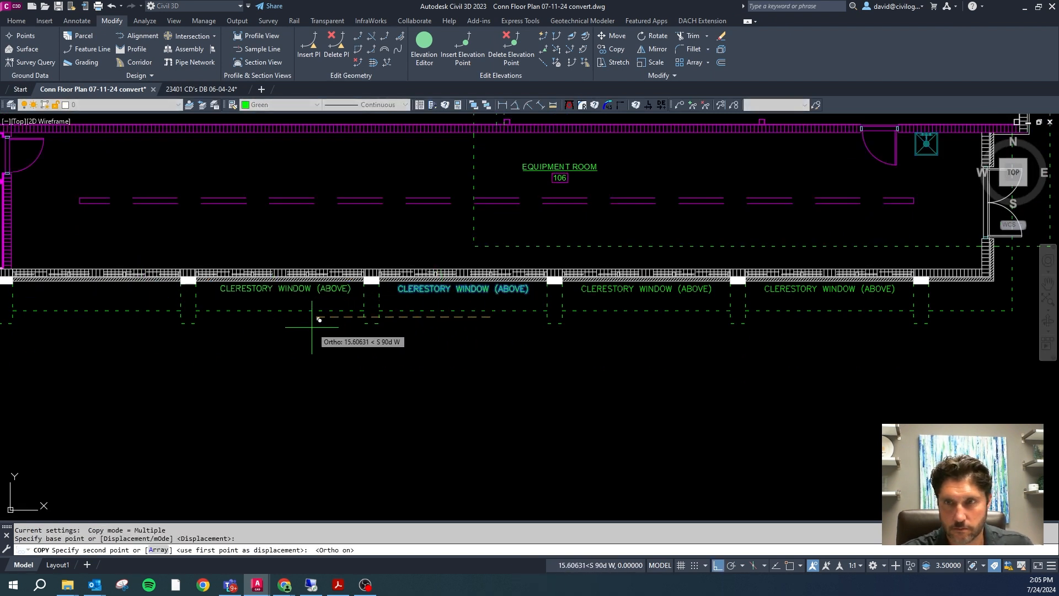
pyautogui.click(316, 320)
pyautogui.click(132, 317)
pyautogui.scroll(-5, 418, 335)
pyautogui.press('Escape')
# Replace the westernmost north-wall CLERESTORY WINDOW (ABOVE) label with a copy of the green middle label.
pyautogui.click(181, 156)
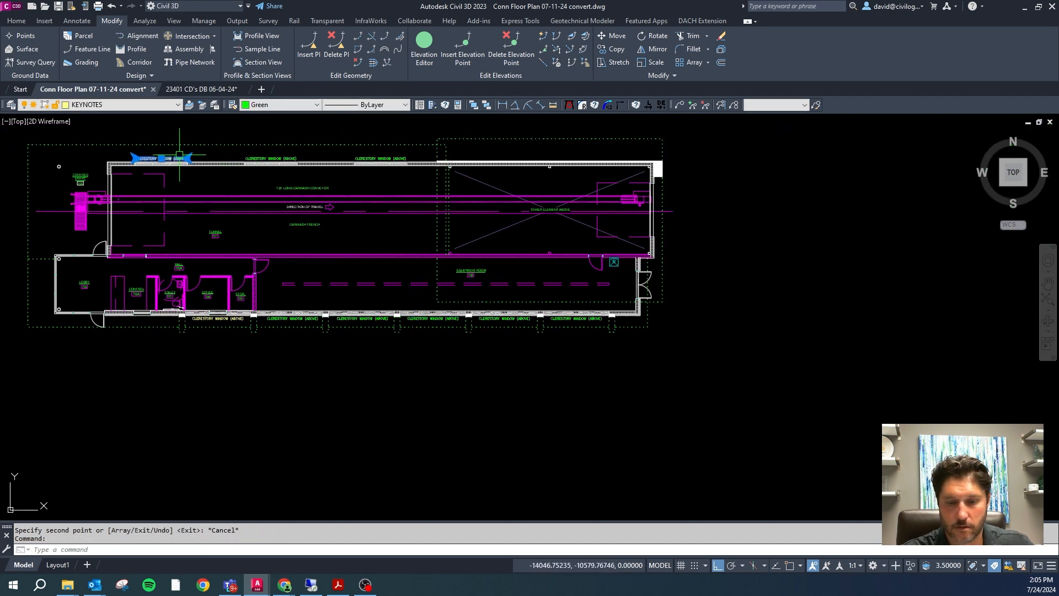
pyautogui.click(265, 150)
pyautogui.press('Escape')
pyautogui.click(262, 158)
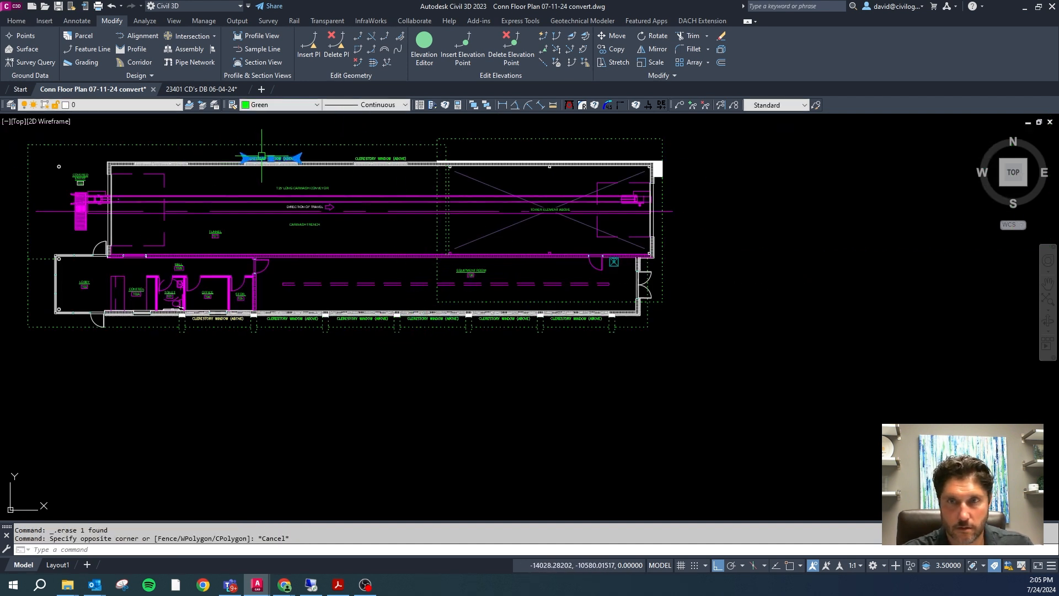
pyautogui.press('space')
pyautogui.click(350, 184)
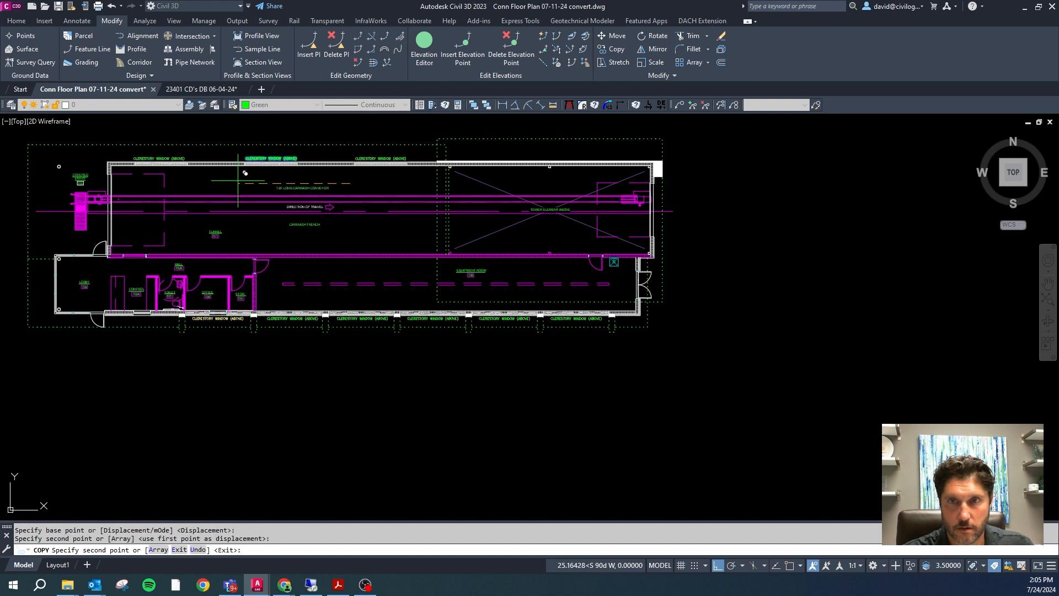
pyautogui.click(238, 182)
pyautogui.press('Escape')
# Match the two crossing TOWER ELEMENT ABOVE lines to the magenta equipment linework.
pyautogui.scroll(2, 582, 219)
pyautogui.click(584, 226)
pyautogui.click(474, 232)
pyautogui.press('Escape')
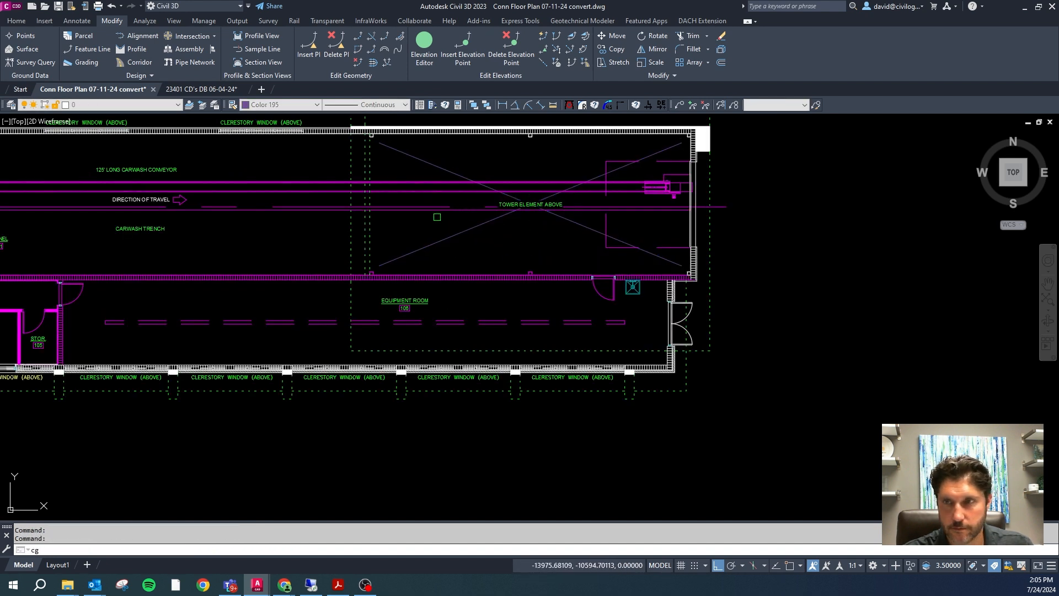
# Move the entire floor plan to layer 0 and regenerate the drawing.
pyautogui.scroll(-6, 487, 208)
pyautogui.click(654, 308)
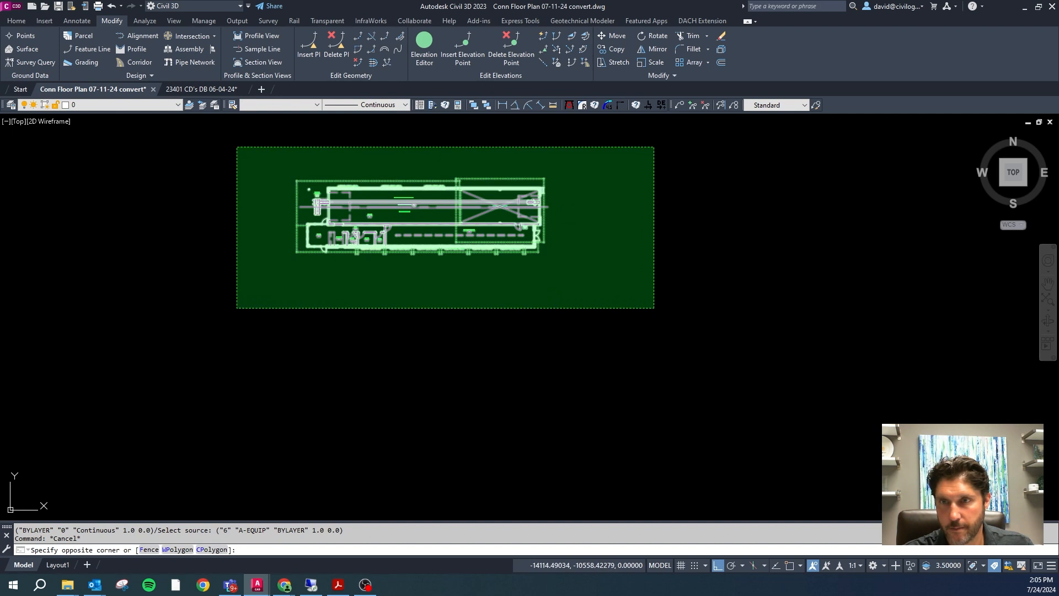
pyautogui.click(238, 147)
pyautogui.click(132, 105)
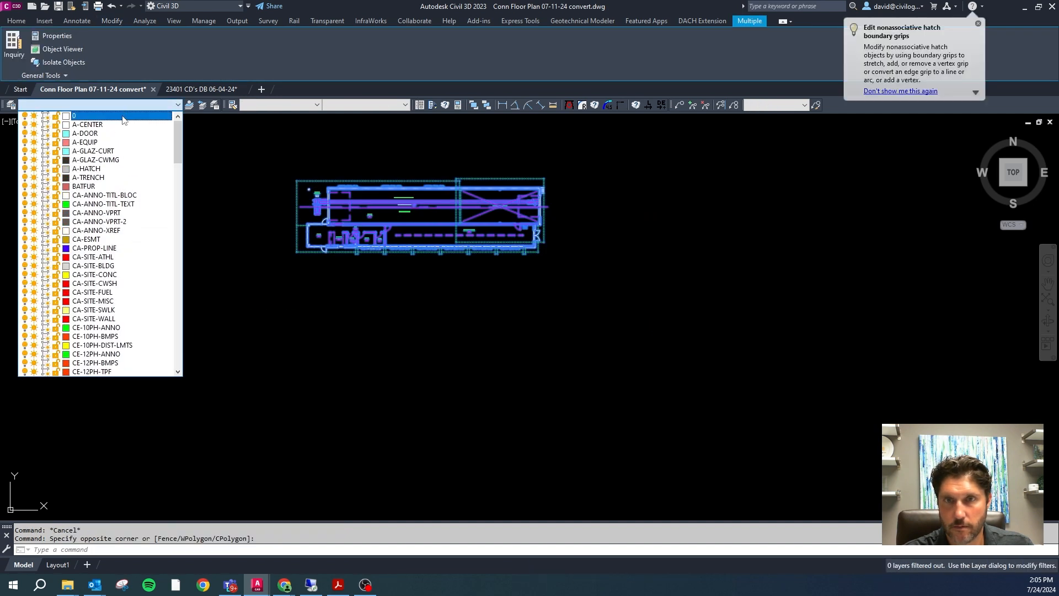
pyautogui.press('Escape')
pyautogui.press('Escape')
pyautogui.scroll(4, 383, 181)
pyautogui.press('Escape')
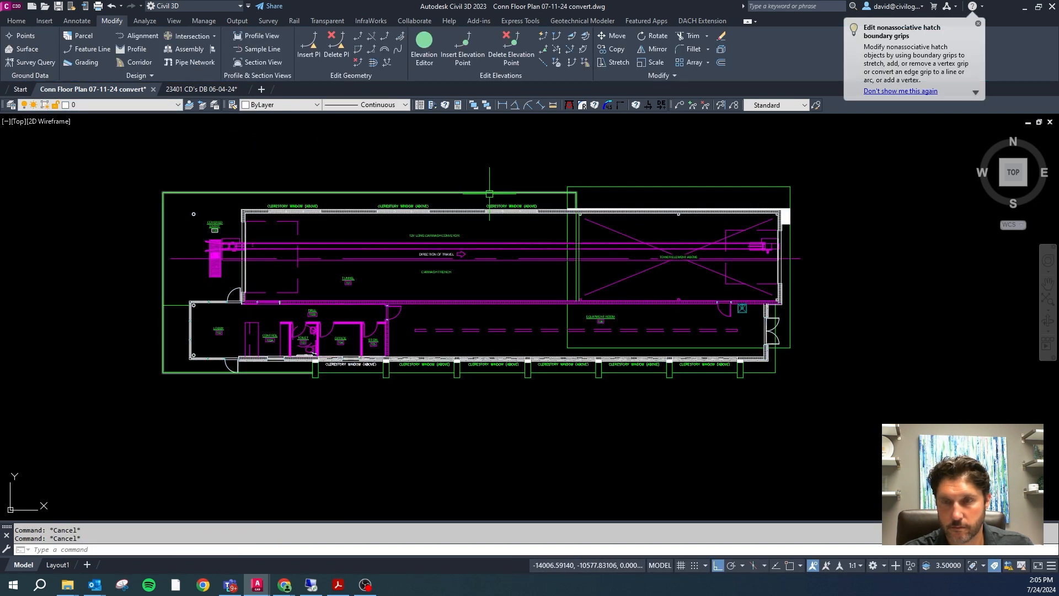
pyautogui.write('re')
pyautogui.press('Return')
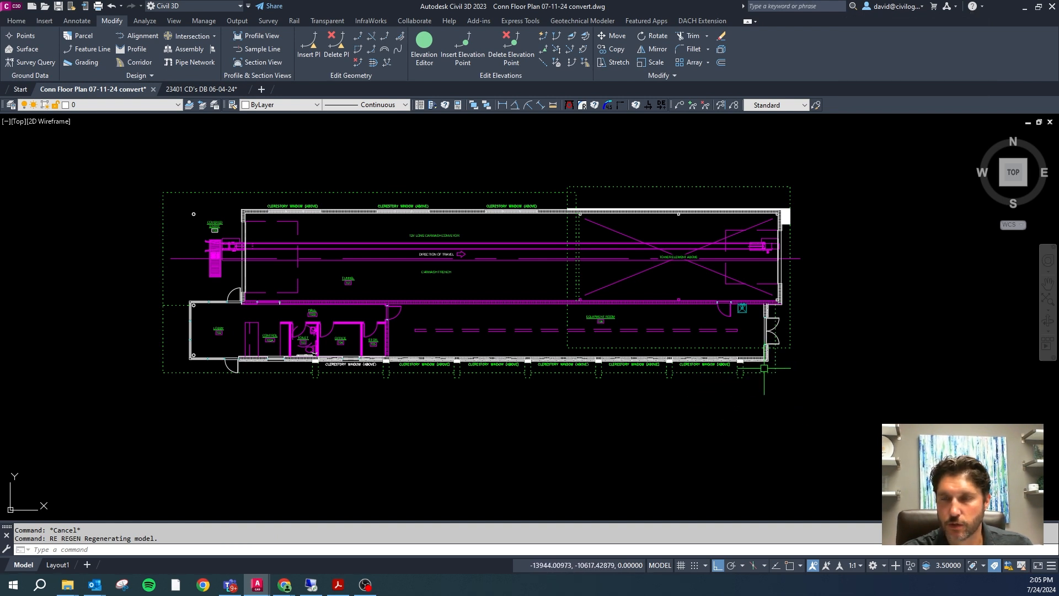
pyautogui.scroll(8, 772, 359)
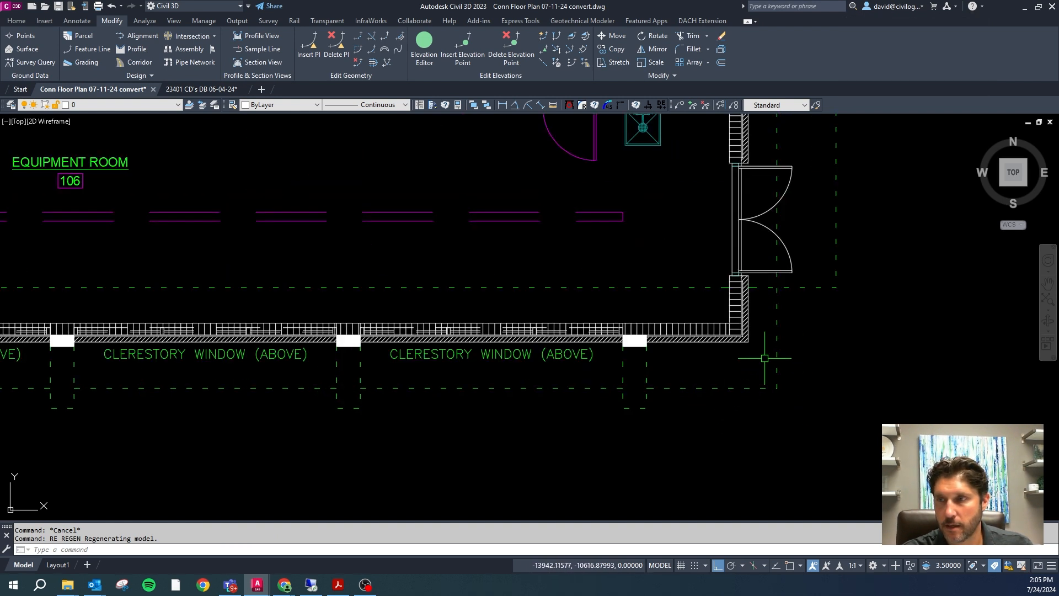
pyautogui.scroll(-4, 707, 340)
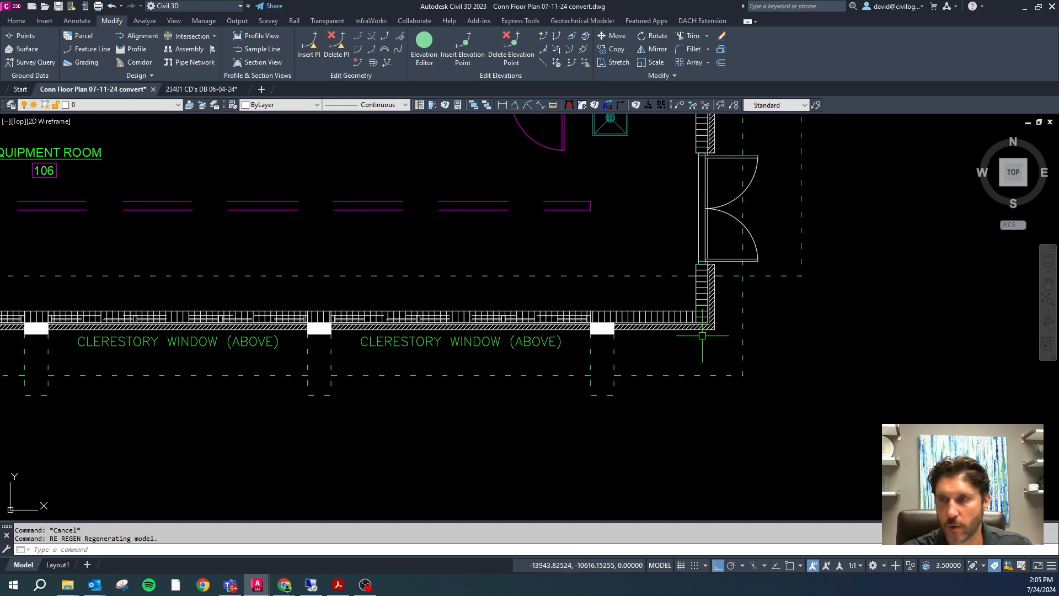
pyautogui.scroll(5, 702, 335)
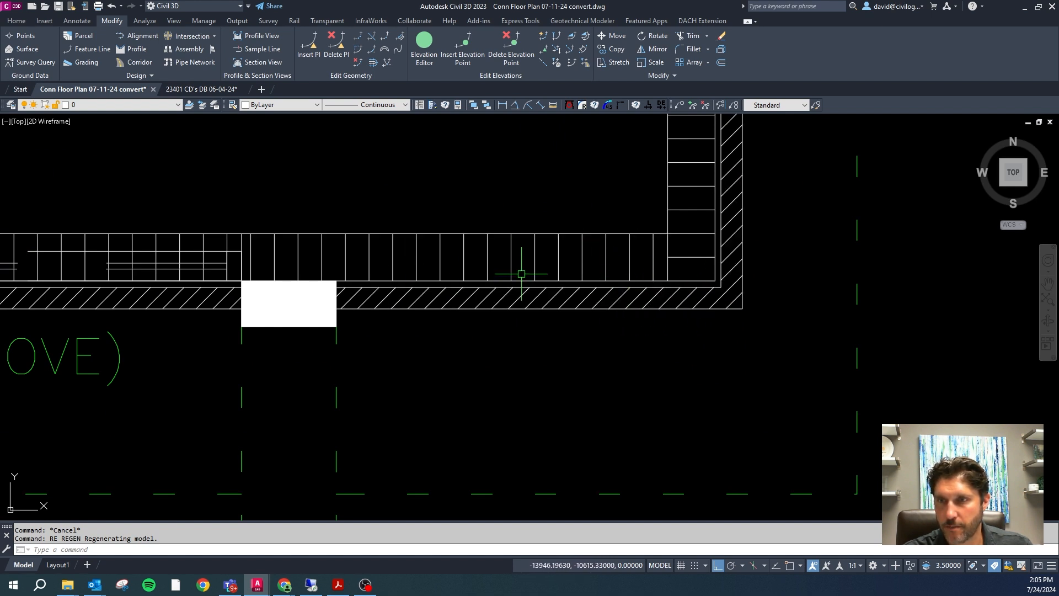
pyautogui.press('Escape')
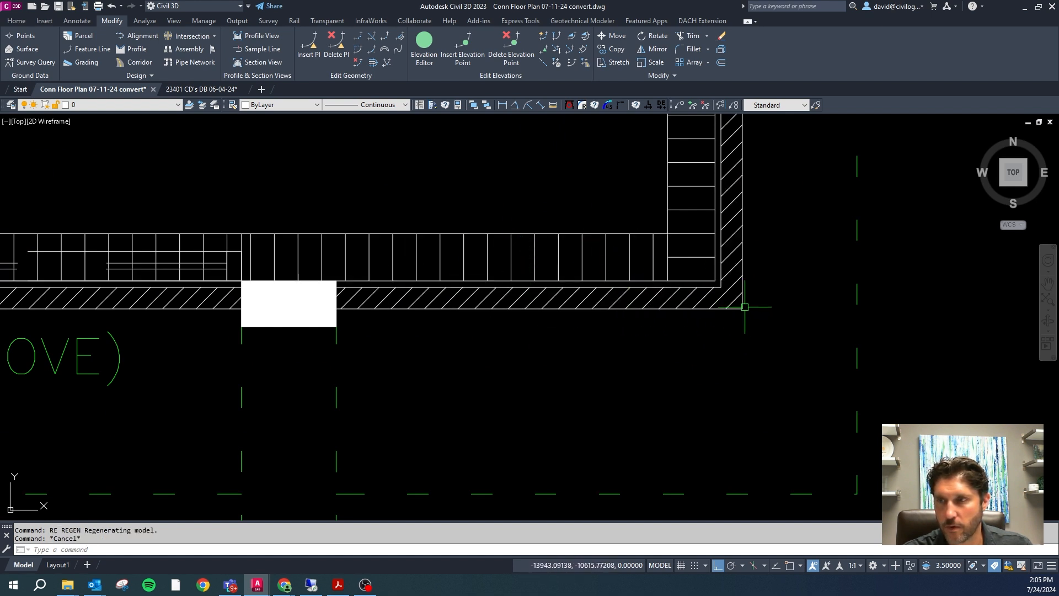
pyautogui.click(740, 307)
pyautogui.scroll(-1, 736, 256)
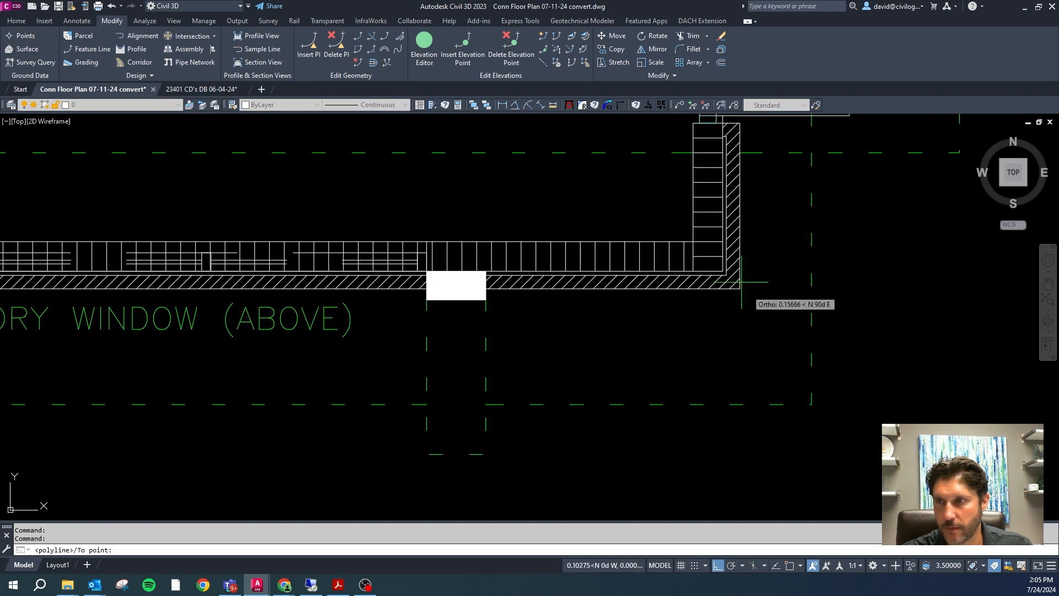
pyautogui.scroll(-2, 738, 280)
pyautogui.press('Escape')
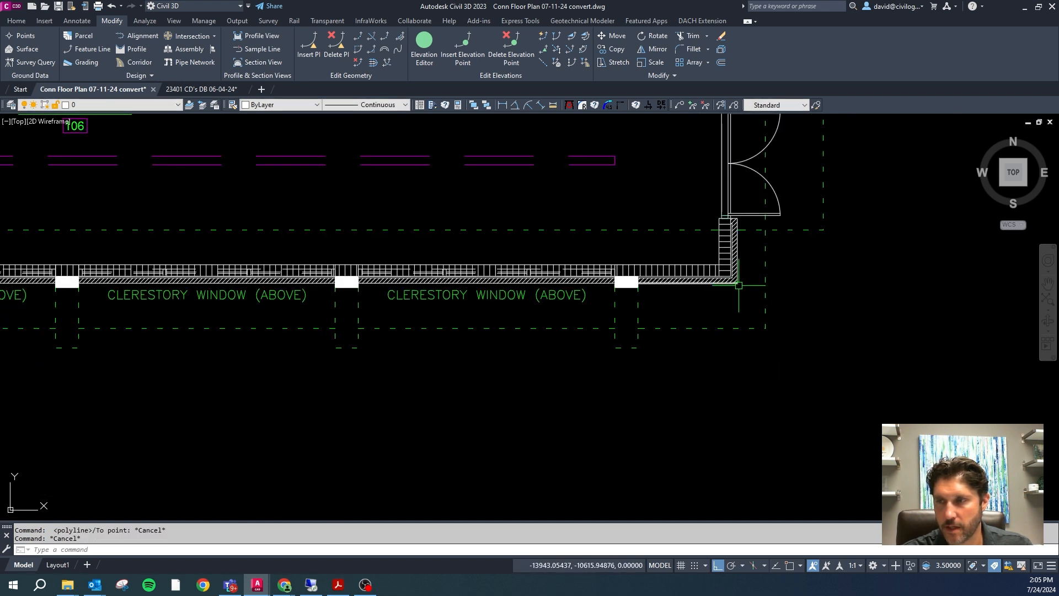
# Select the entire floor plan and start a block definition for it named SunCoast Footprint 07-11-24.
pyautogui.scroll(-5, 707, 285)
pyautogui.click(692, 317)
pyautogui.click(346, 223)
pyautogui.scroll(8, 662, 392)
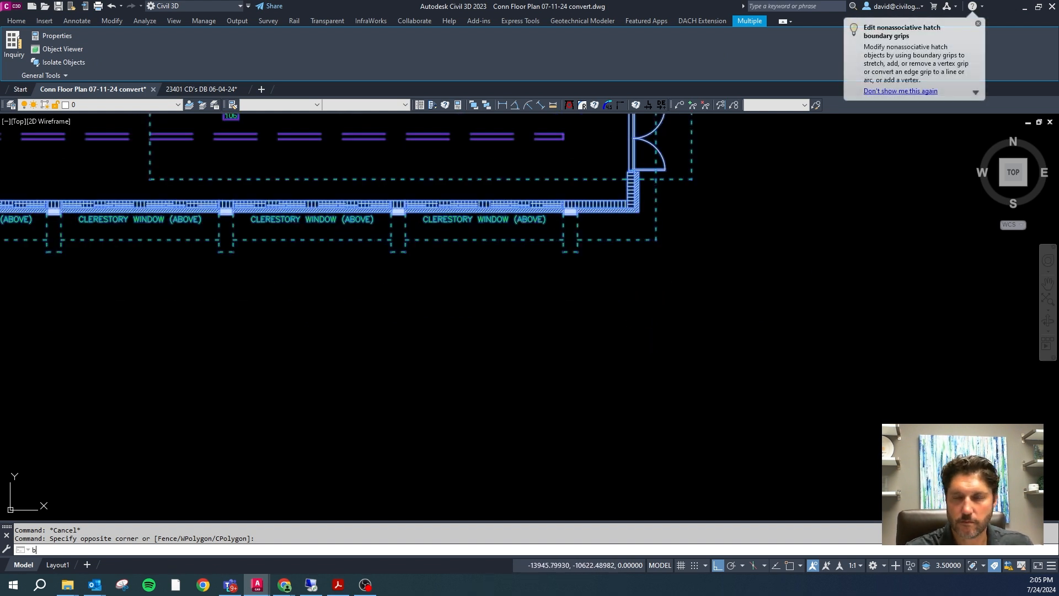
pyautogui.press('Return')
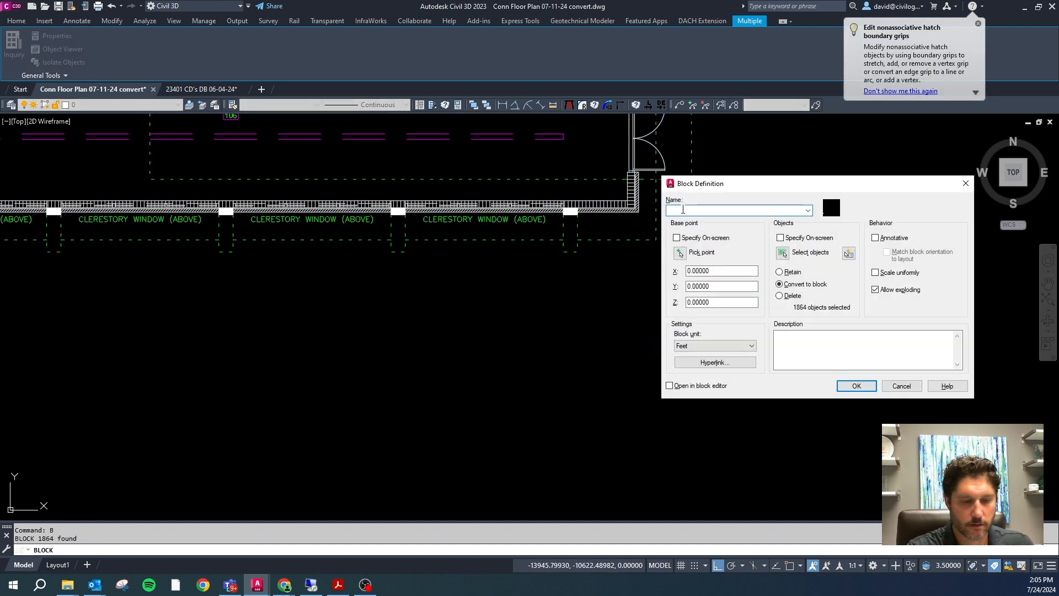
pyautogui.write('SunCoast F')
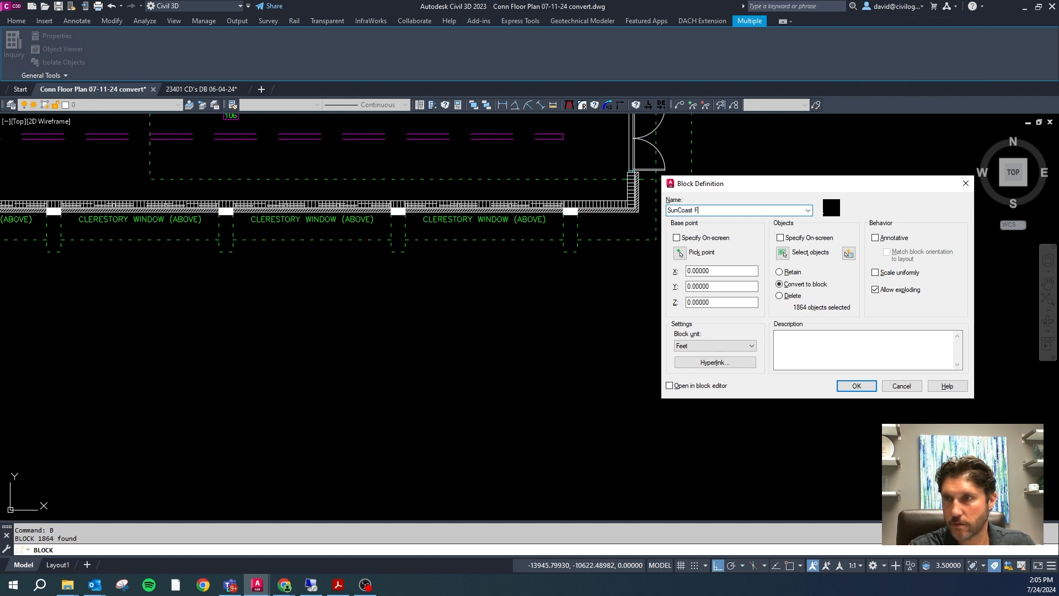
pyautogui.write('oorprint')
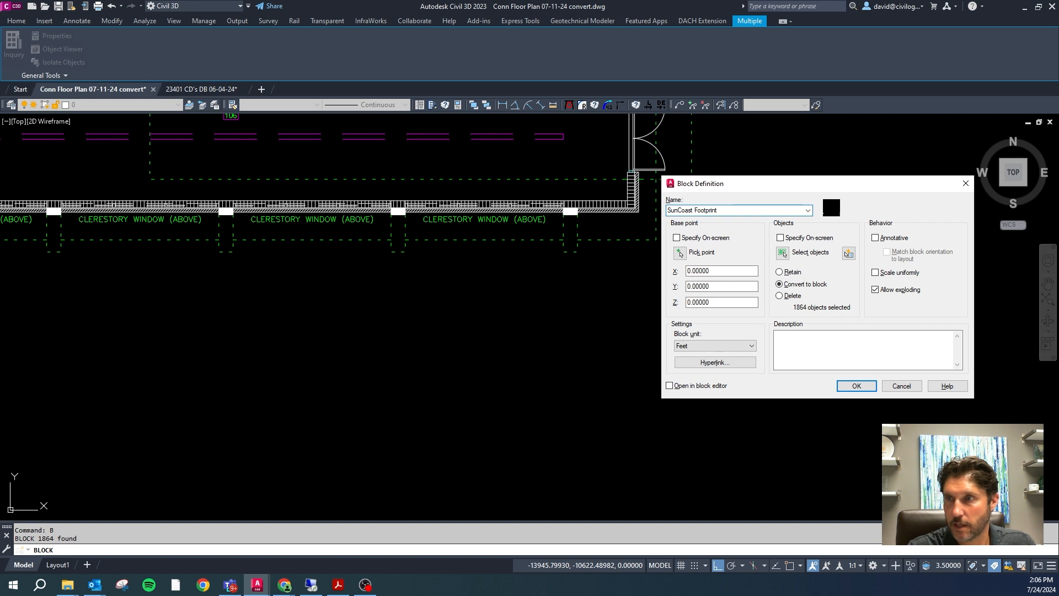
pyautogui.write(' 07-1')
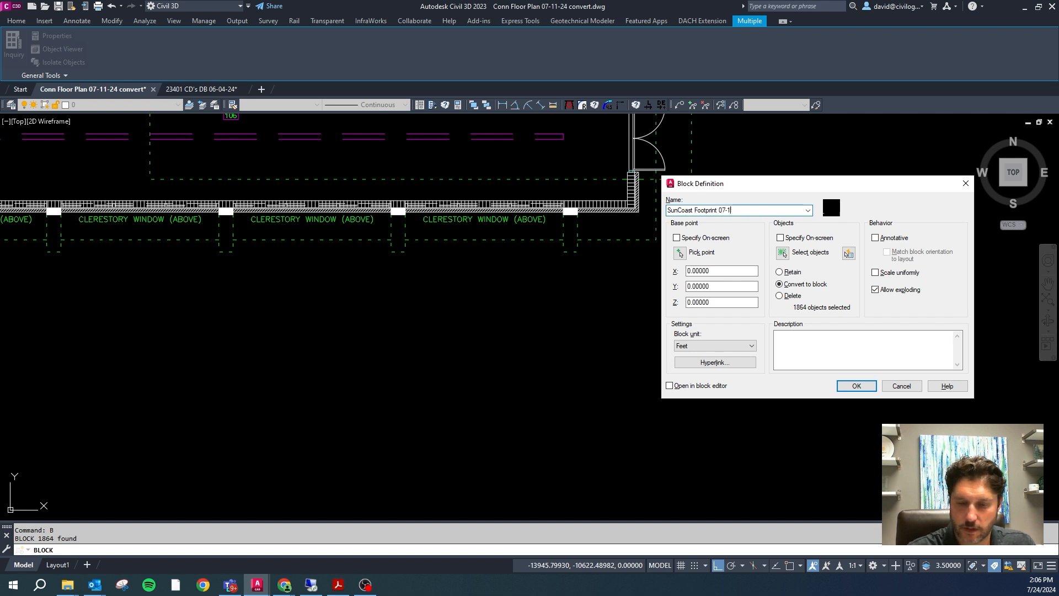
pyautogui.write('1-24')
# Set the block's base point at the outer southeast corner of the equipment room wall and create the block.
pyautogui.click(679, 252)
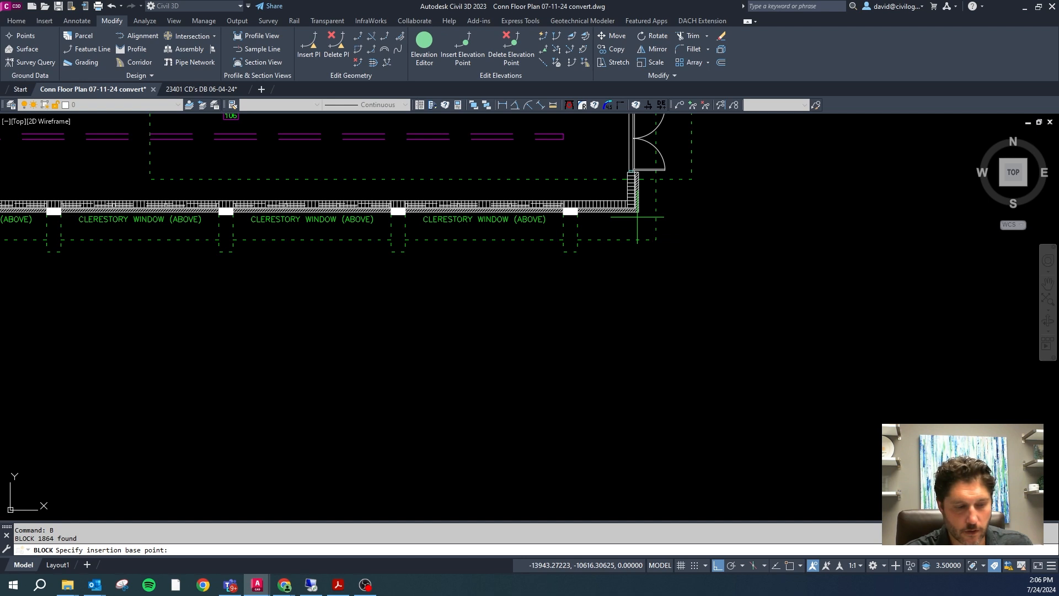
pyautogui.scroll(3, 638, 211)
pyautogui.click(635, 210)
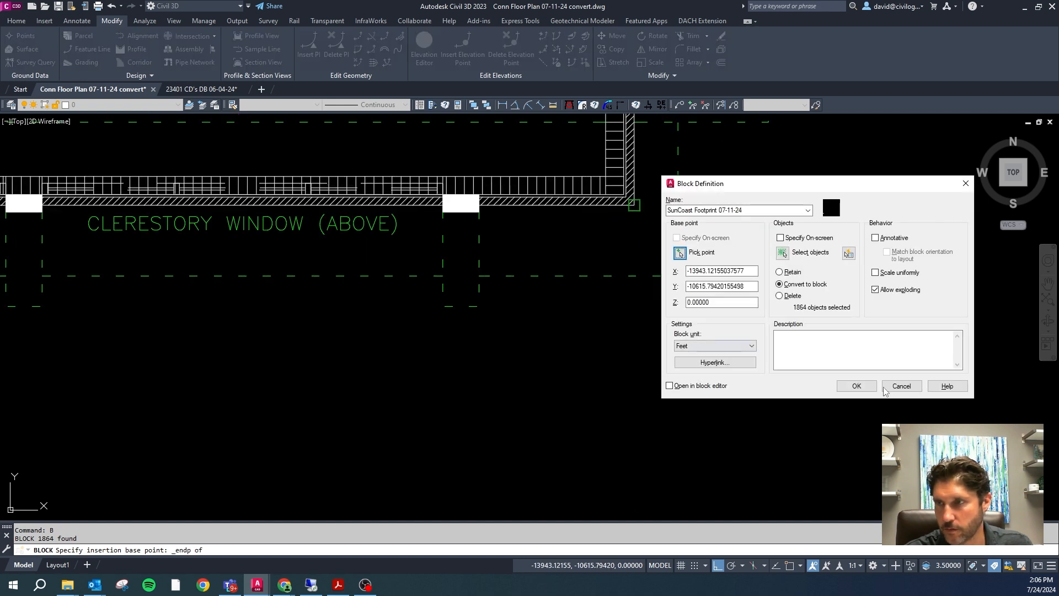
pyautogui.click(868, 391)
pyautogui.scroll(-8, 550, 302)
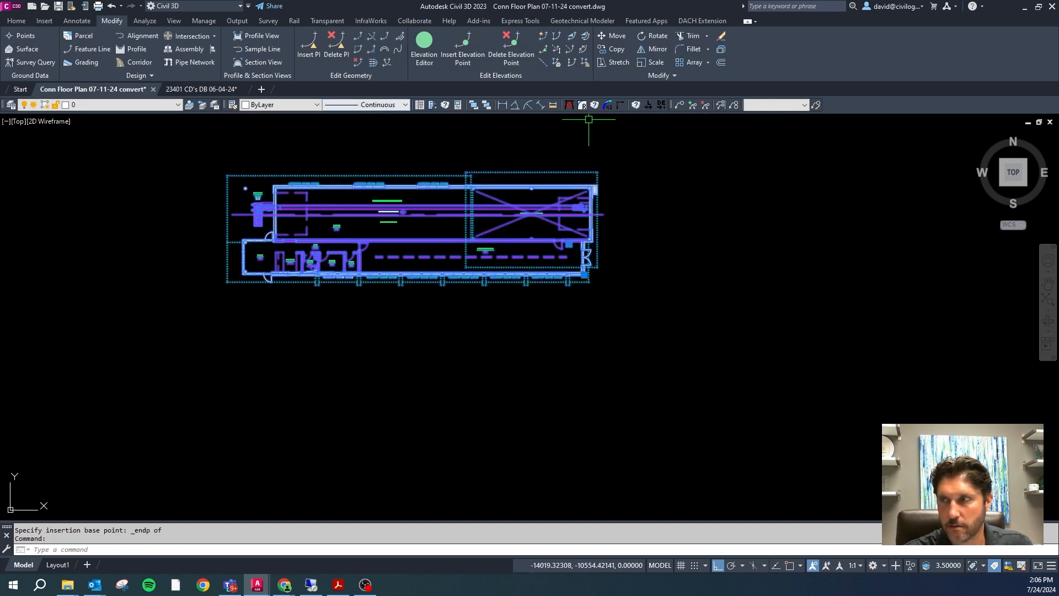
# Inspect the properties of the new floor plan block reference.
pyautogui.hotkey('ctrl', '1')
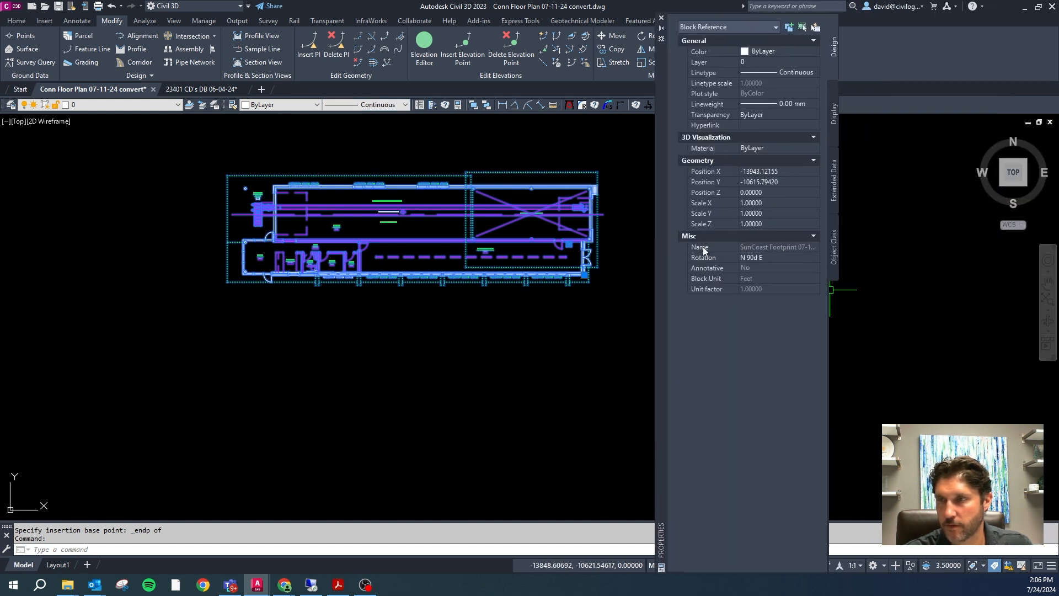
pyautogui.hotkey('ctrl', '1')
pyautogui.click(538, 297)
pyautogui.press('Escape')
# Check the block's insertion point at the southeast wall corner and its east end, leaving the whole block selected.
pyautogui.scroll(6, 576, 282)
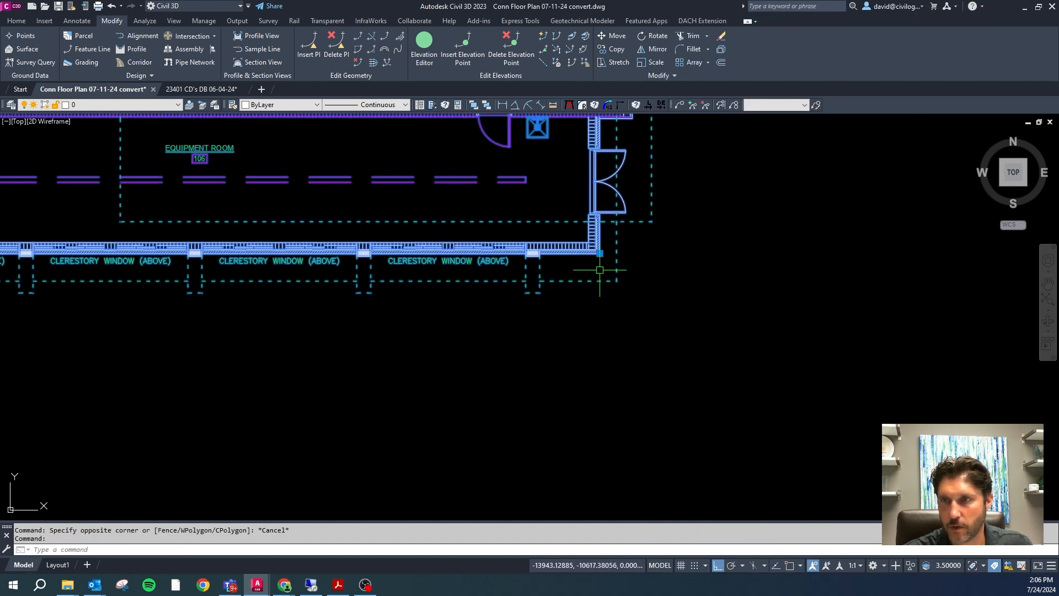
pyautogui.scroll(-6, 635, 350)
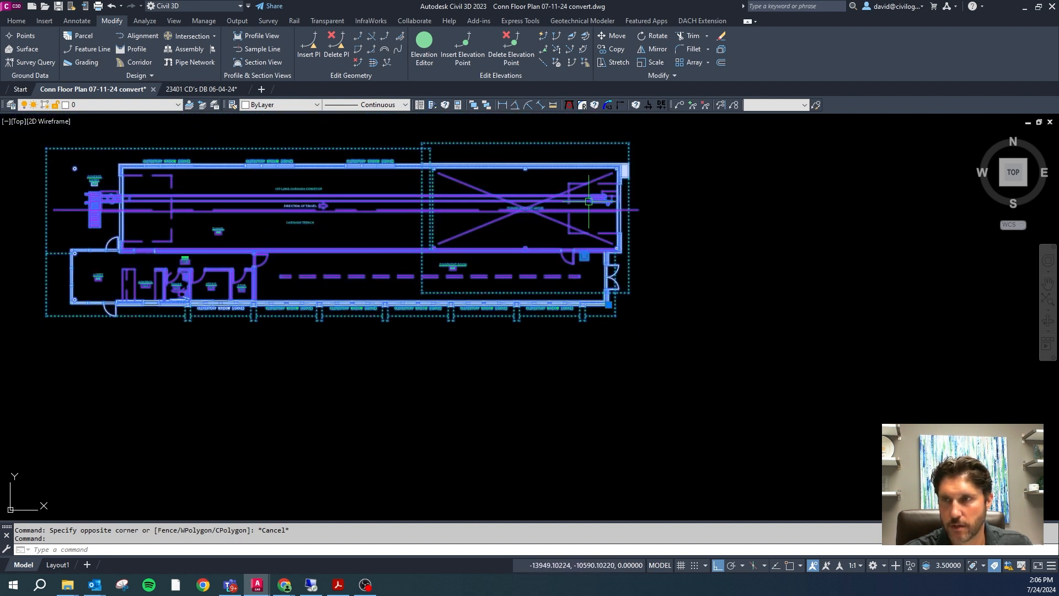
pyautogui.scroll(4, 628, 198)
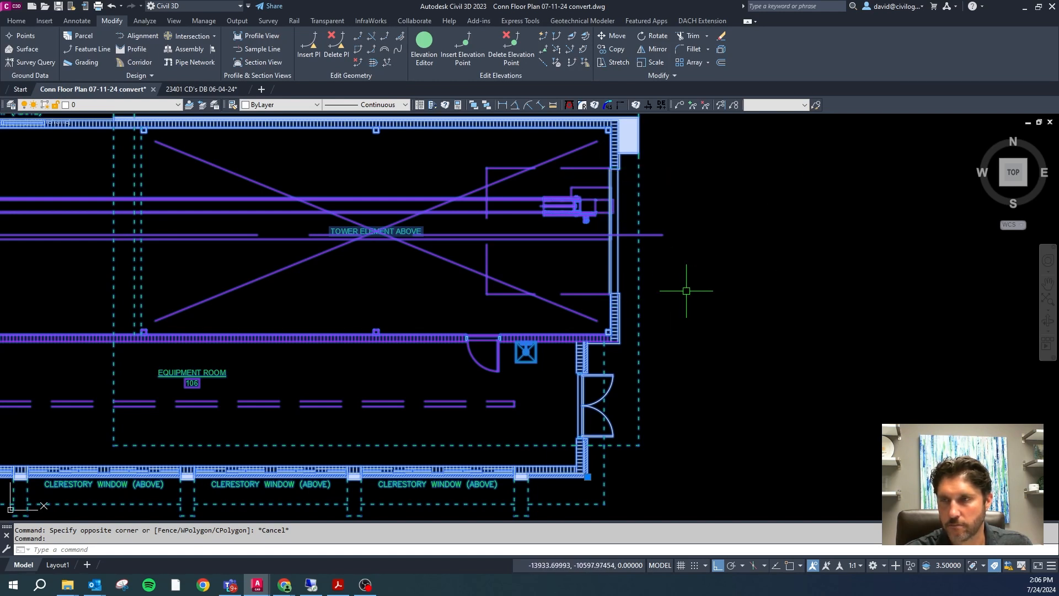
pyautogui.scroll(-6, 802, 245)
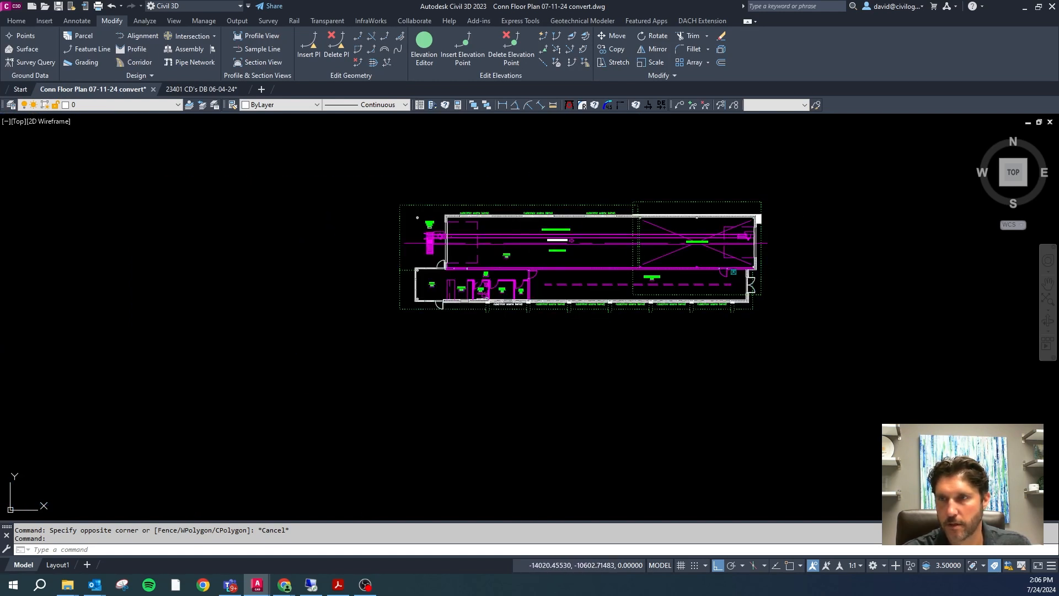
pyautogui.click(348, 175)
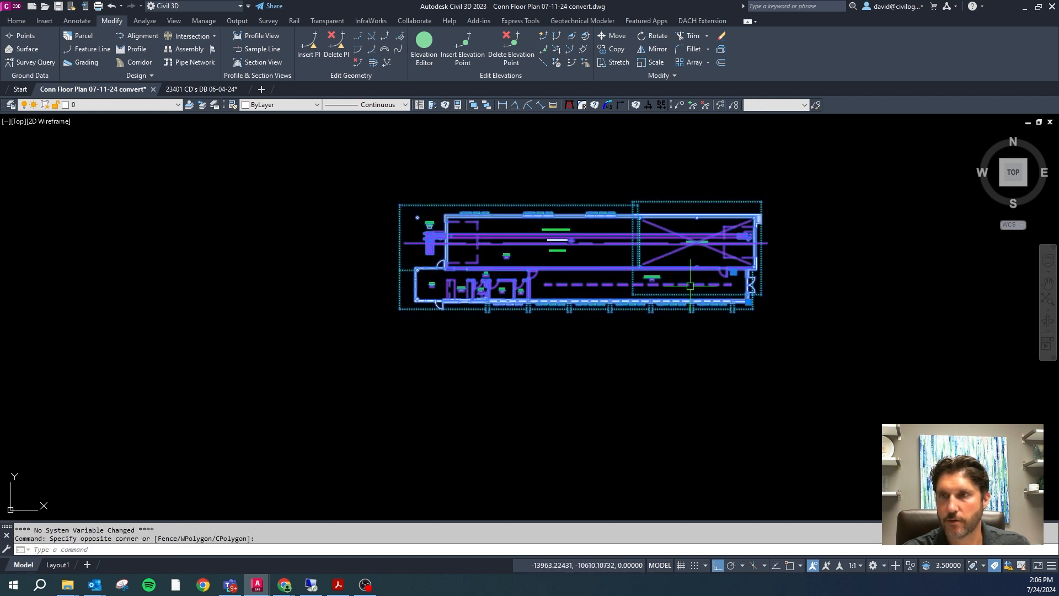